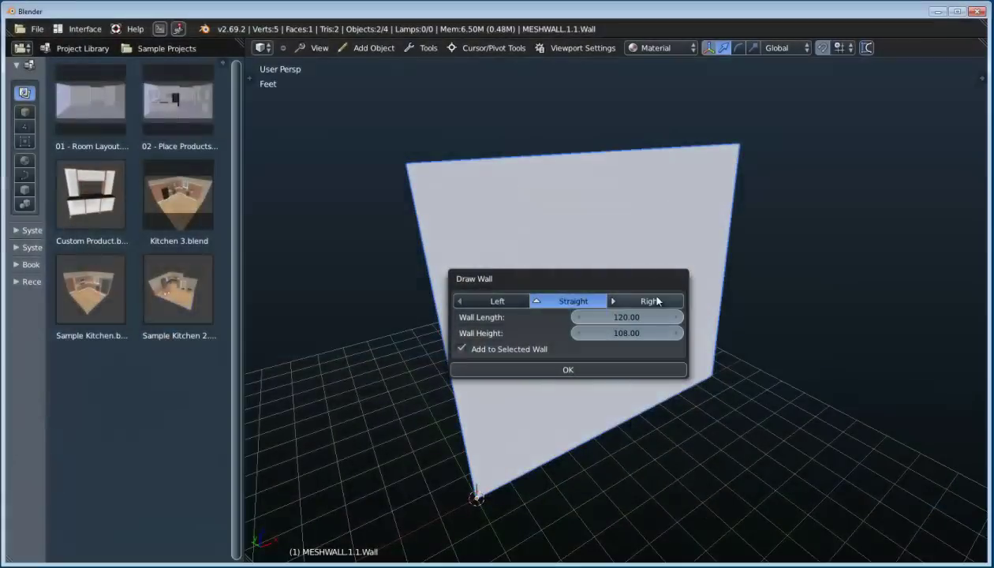
Continue the room outline from the selected wall with further connected walls turning right.
{"action": "left_click", "coordinate": [648, 362]}
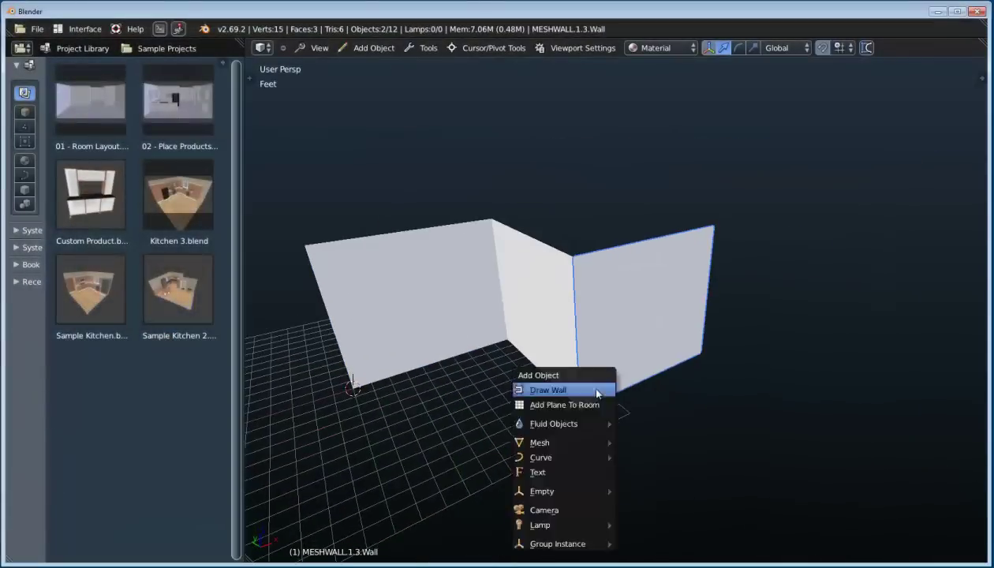
{"action": "left_click", "coordinate": [596, 391]}
{"action": "left_click", "coordinate": [670, 413]}
{"action": "left_click", "coordinate": [671, 434]}
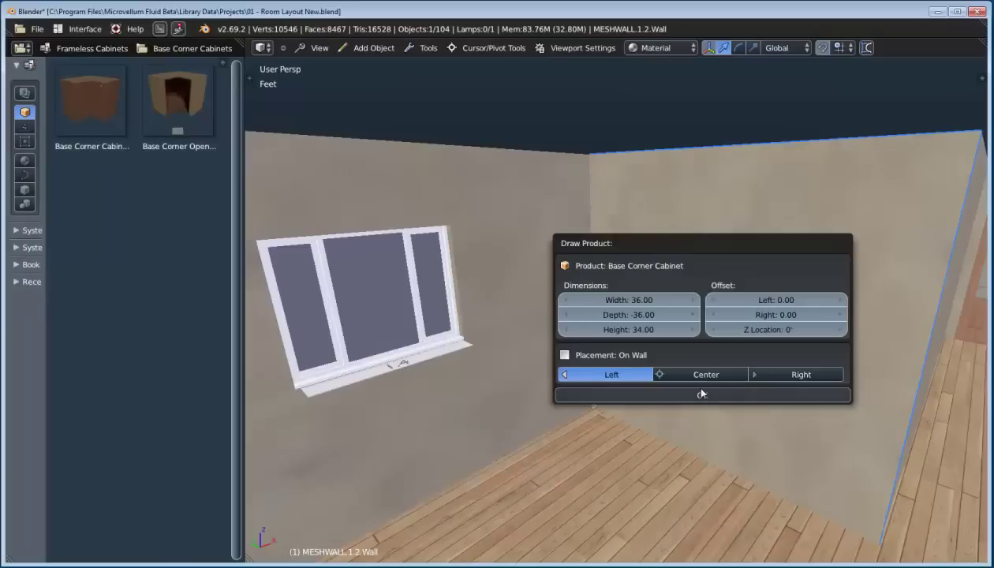
Place the Base Corner Cabinet at the left end of the wall and add an upper notched corner cabinet above it.
{"action": "left_click", "coordinate": [598, 383]}
{"action": "left_click", "coordinate": [190, 49]}
{"action": "left_click", "coordinate": [195, 137]}
{"action": "left_click", "coordinate": [89, 99]}
{"action": "left_click", "coordinate": [682, 337]}
{"action": "left_click", "coordinate": [681, 340]}
Place a Tall Refrigerator Cabinet on the same wall with Right placement and a right offset of 1.00.
{"action": "left_click", "coordinate": [189, 48]}
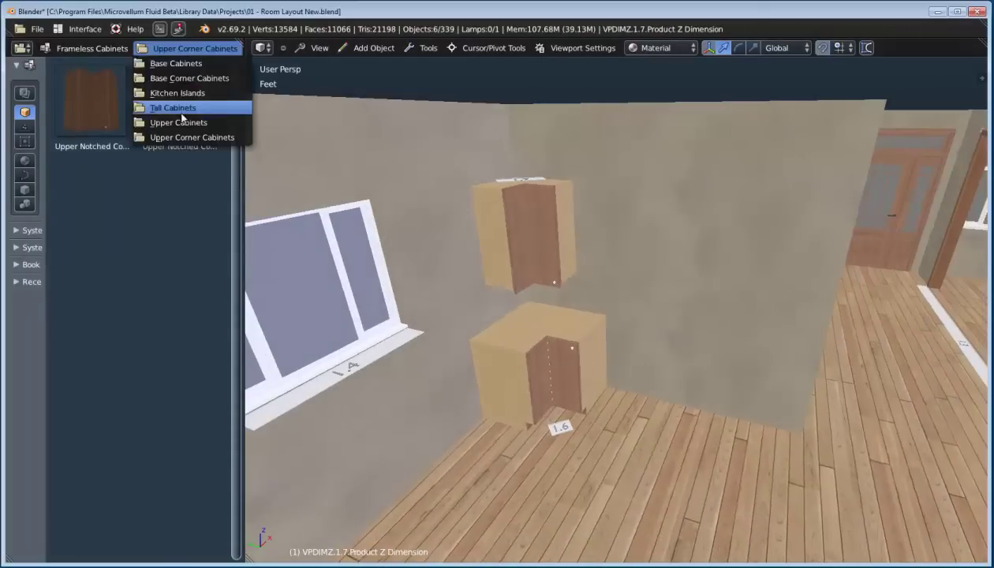
{"action": "left_click", "coordinate": [183, 118]}
{"action": "left_click", "coordinate": [177, 194]}
{"action": "left_click", "coordinate": [736, 224]}
{"action": "left_click", "coordinate": [785, 382]}
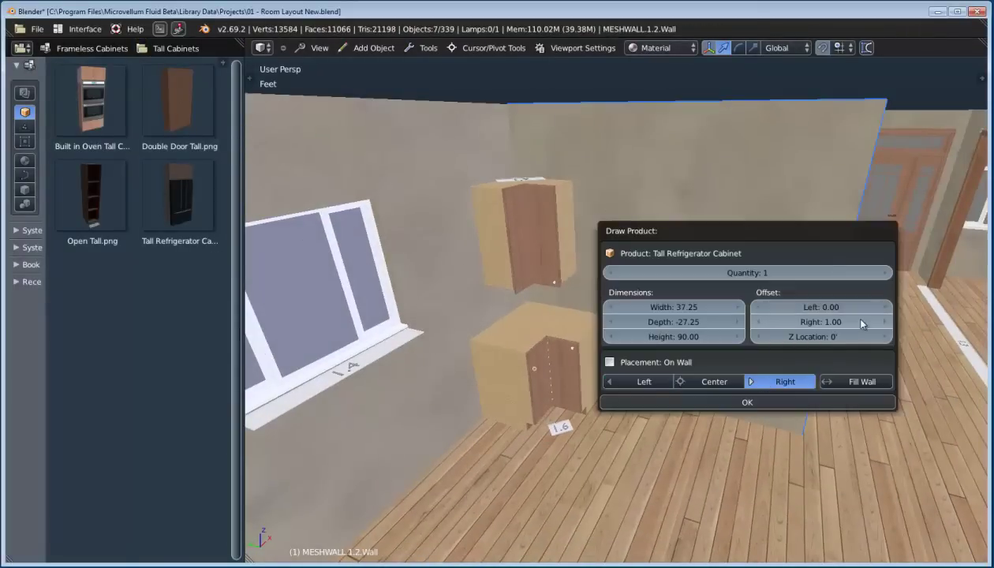
{"action": "left_click", "coordinate": [774, 401]}
{"action": "middle_click_drag", "start_coordinate": [778, 401], "coordinate": [859, 216]}
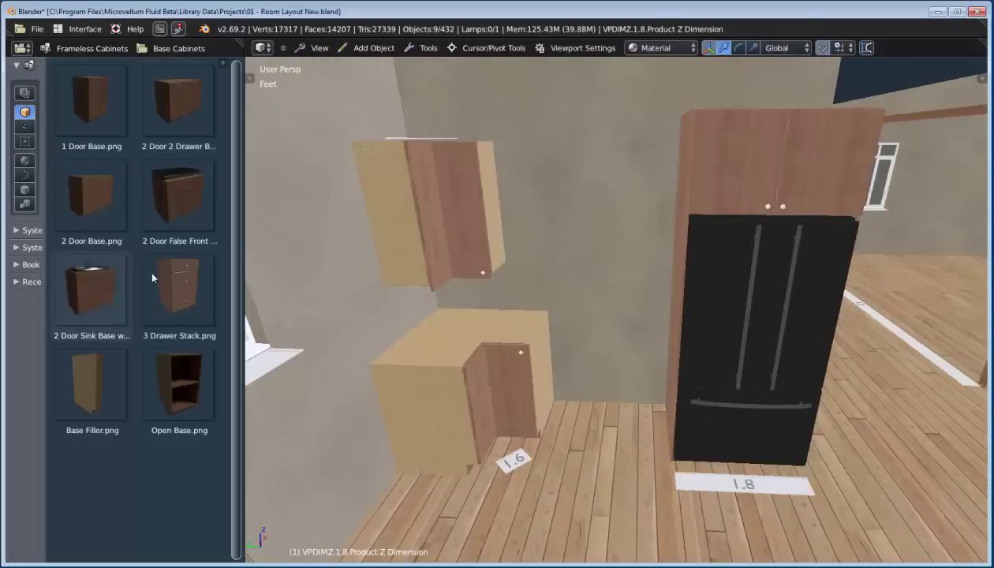
Place a 2 Door 2 Drawer Base cabinet between the corner base cabinet and the refrigerator cabinet.
{"action": "left_click", "coordinate": [176, 123]}
{"action": "left_click", "coordinate": [512, 459]}
{"action": "left_click", "coordinate": [602, 523]}
{"action": "left_click", "coordinate": [598, 544]}
{"action": "middle_click_drag", "start_coordinate": [596, 387], "coordinate": [591, 391]}
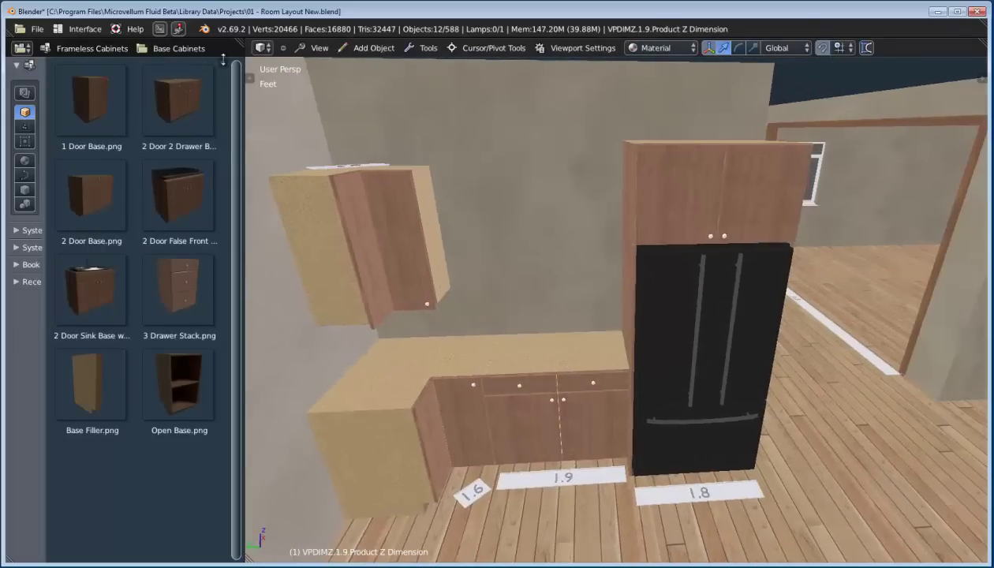
Bring a 2 Door Upper cabinet from the Upper Cabinets library into the kitchen scene.
{"action": "left_click", "coordinate": [178, 48]}
{"action": "left_click", "coordinate": [172, 120]}
{"action": "left_click_drag", "start_coordinate": [179, 102], "coordinate": [521, 237]}
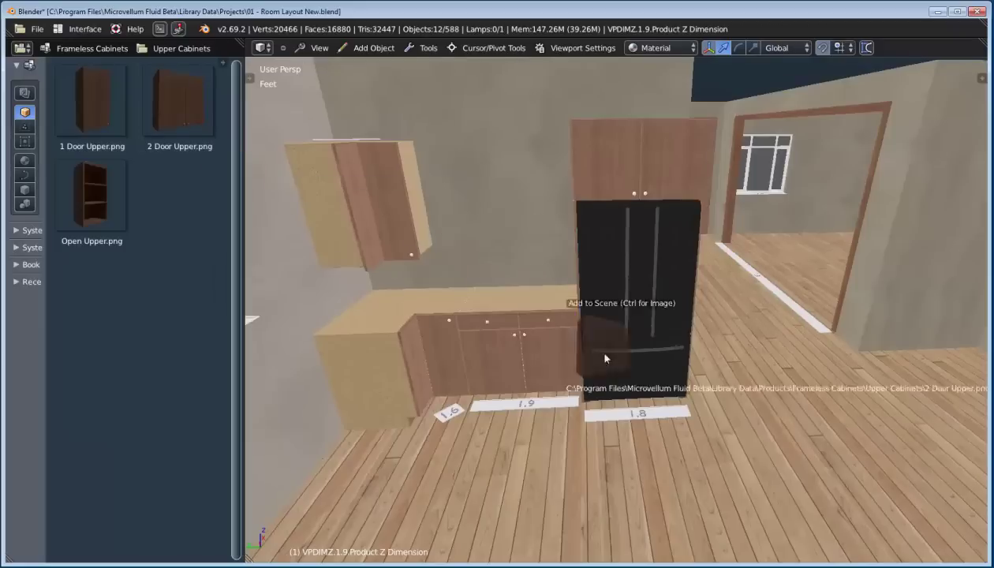
{"action": "middle_click_drag", "start_coordinate": [521, 237], "coordinate": [562, 299]}
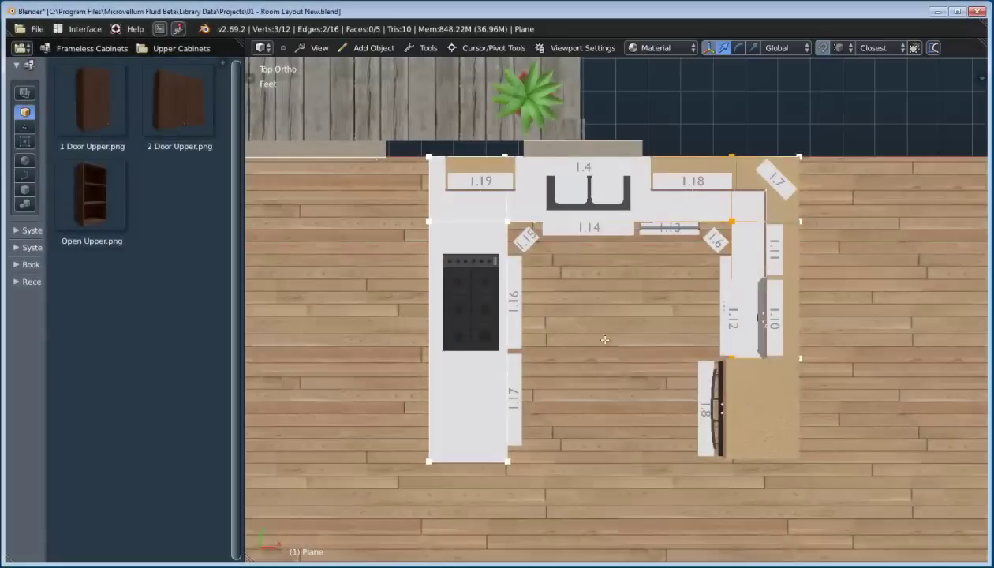
Select the whole countertop outline mesh and extrude it 1.5 inches to give it thickness.
{"action": "middle_click_drag", "start_coordinate": [584, 221], "coordinate": [682, 300]}
{"action": "key", "text": "a"}
{"action": "scroll", "coordinate": [682, 300], "scroll_direction": "up", "scroll_amount": 1}
{"action": "scroll", "coordinate": [682, 300], "scroll_direction": "down", "scroll_amount": 1}
{"action": "type", "text": "ae1.5"}
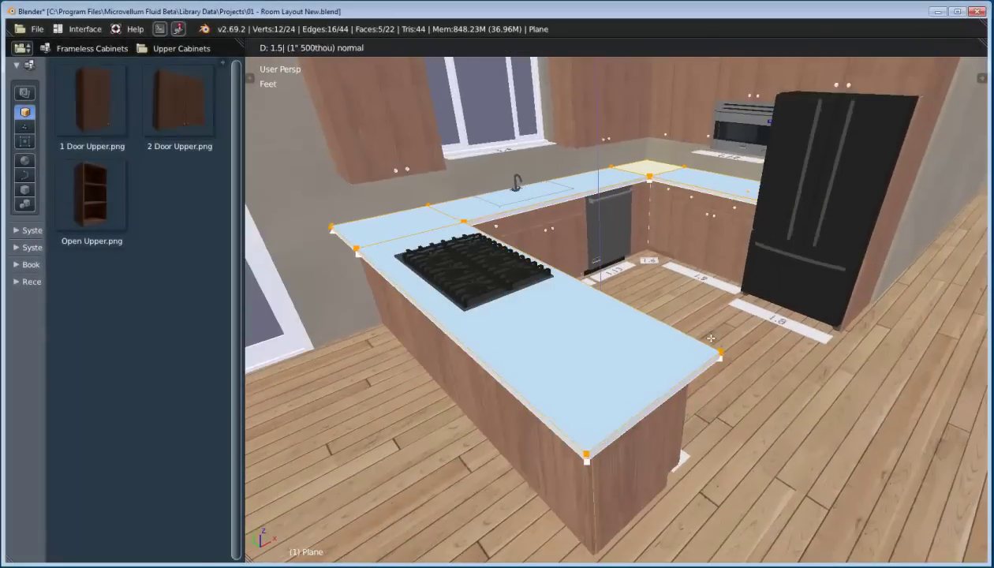
{"action": "key", "text": "Return"}
Round the peninsula countertop's near outer corner with a multi-segment bevel of 3.
{"action": "right_click", "coordinate": [586, 454]}
{"action": "right_click", "coordinate": [586, 461], "text": "shift"}
{"action": "key", "text": "ctrl+b"}
{"action": "type", "text": "3"}
{"action": "scroll", "coordinate": [661, 481], "scroll_direction": "up", "scroll_amount": 13}
{"action": "left_click", "coordinate": [663, 480]}
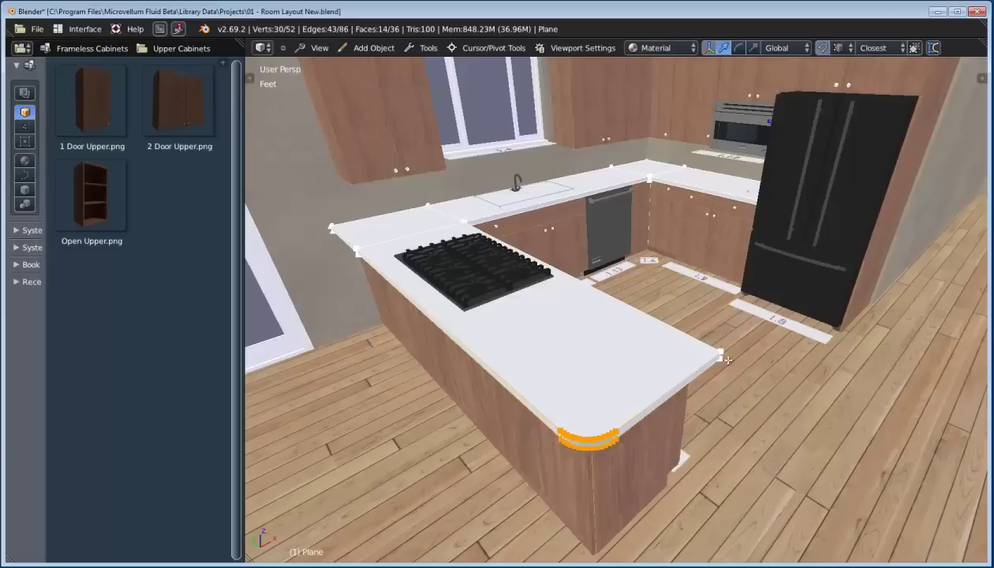
Round the other free corner of the peninsula countertop with a multi-segment bevel.
{"action": "right_click", "coordinate": [722, 359]}
{"action": "key", "text": "ctrl+b"}
{"action": "scroll", "coordinate": [645, 352], "scroll_direction": "up", "scroll_amount": 3}
{"action": "left_click", "coordinate": [646, 353]}
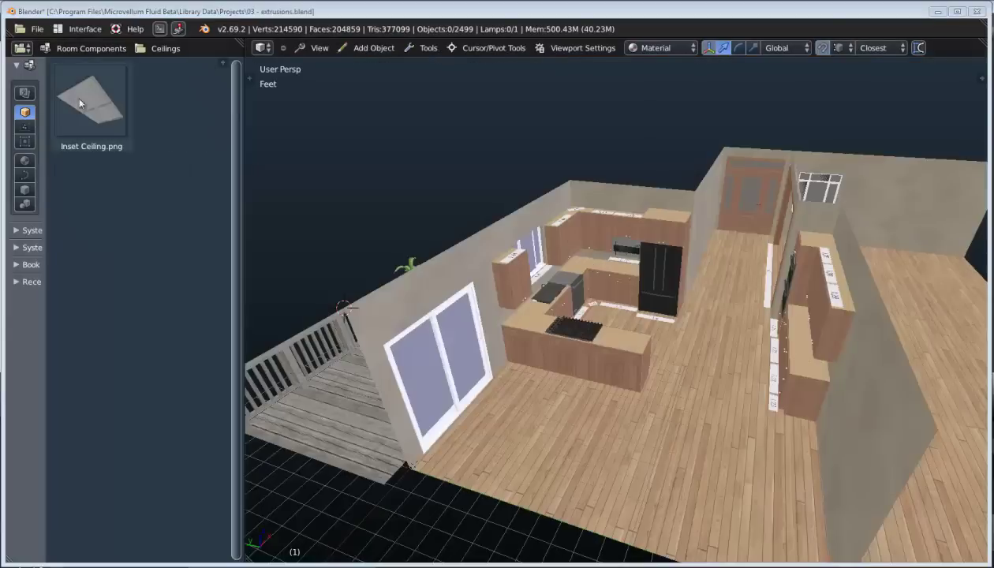
Place the Inset Ceiling from the Ceilings library on the exterior wall and adjust its properties.
{"action": "left_click_drag", "start_coordinate": [91, 99], "coordinate": [424, 143]}
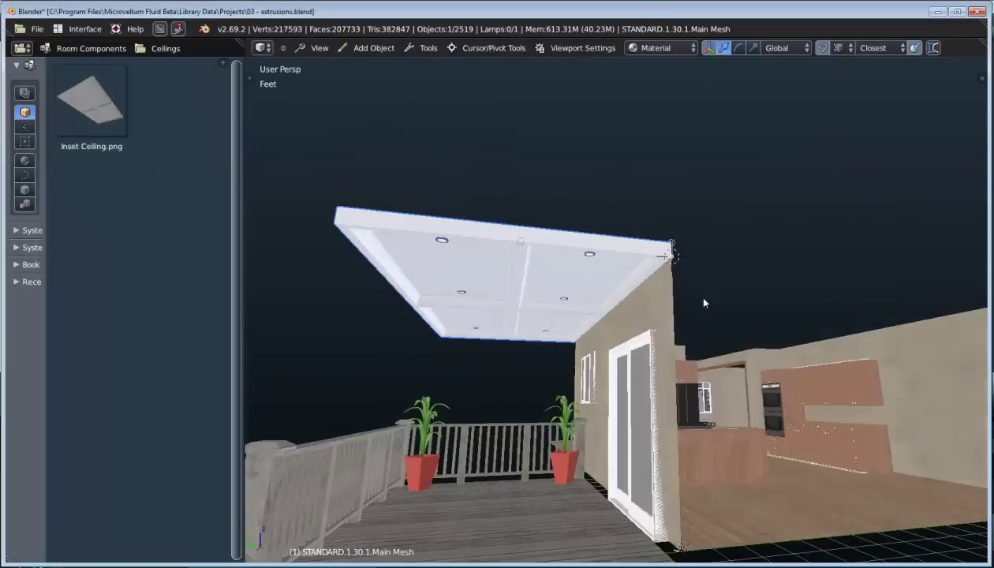
{"action": "right_click", "coordinate": [703, 303]}
{"action": "mouse_move", "coordinate": [695, 435]}
{"action": "left_mouse_down"}
{"action": "mouse_move", "coordinate": [703, 435]}
{"action": "mouse_move", "coordinate": [694, 435]}
{"action": "left_mouse_up"}
{"action": "left_click_drag", "start_coordinate": [710, 449], "coordinate": [673, 449]}
{"action": "left_click", "coordinate": [676, 488]}
{"action": "left_click", "coordinate": [838, 529]}
{"action": "left_click", "coordinate": [838, 530]}
{"action": "left_click", "coordinate": [838, 530]}
{"action": "left_click", "coordinate": [746, 530]}
{"action": "left_click", "coordinate": [745, 530]}
{"action": "left_click", "coordinate": [745, 530]}
{"action": "left_click_drag", "start_coordinate": [841, 399], "coordinate": [860, 401]}
{"action": "middle_click_drag", "start_coordinate": [868, 377], "coordinate": [826, 378]}
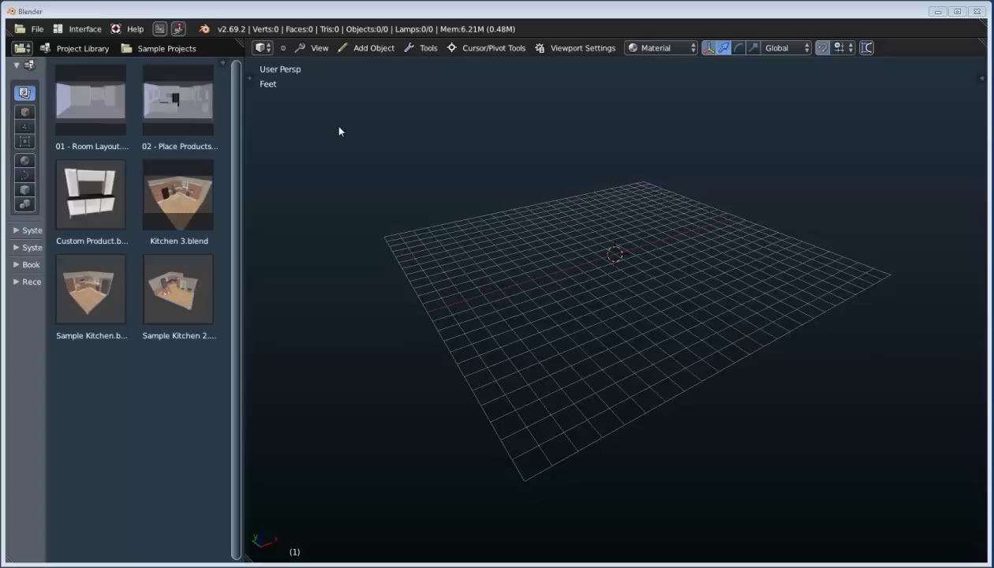
Draw the first straight wall in the empty scene, 120 long and 108 high.
{"action": "left_click", "coordinate": [374, 48]}
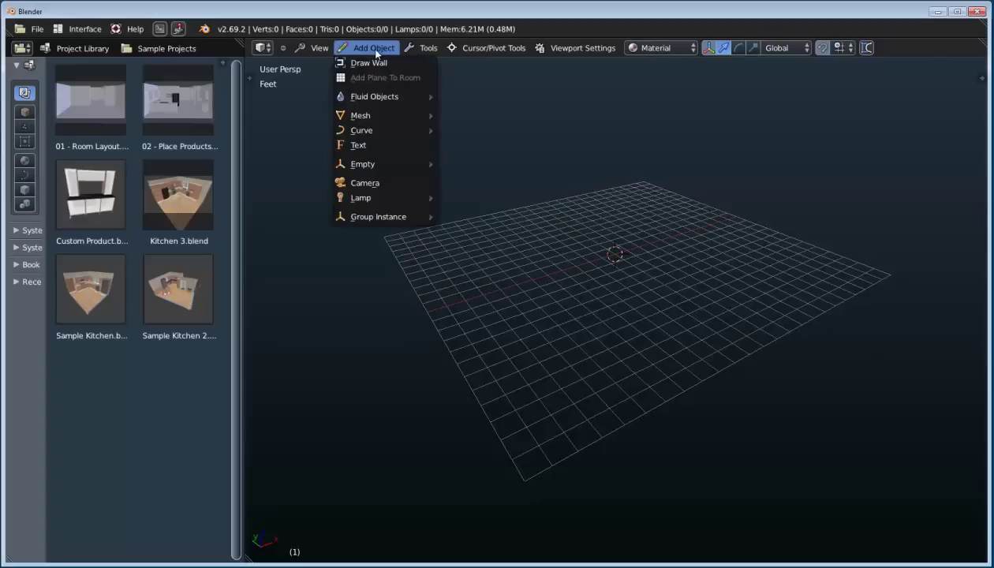
{"action": "left_click", "coordinate": [376, 62]}
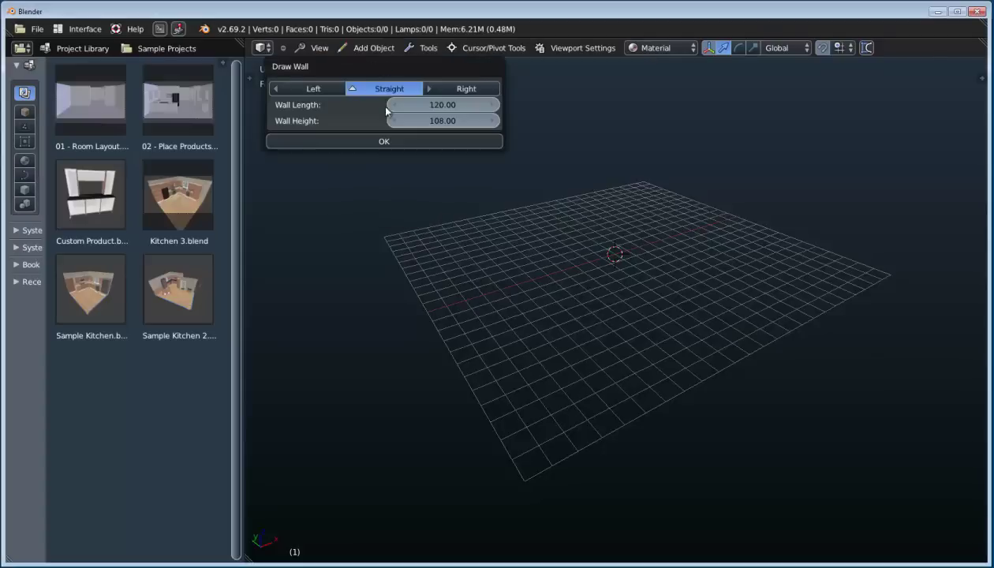
{"action": "left_click", "coordinate": [394, 146]}
{"action": "middle_click_drag", "start_coordinate": [557, 352], "coordinate": [551, 342]}
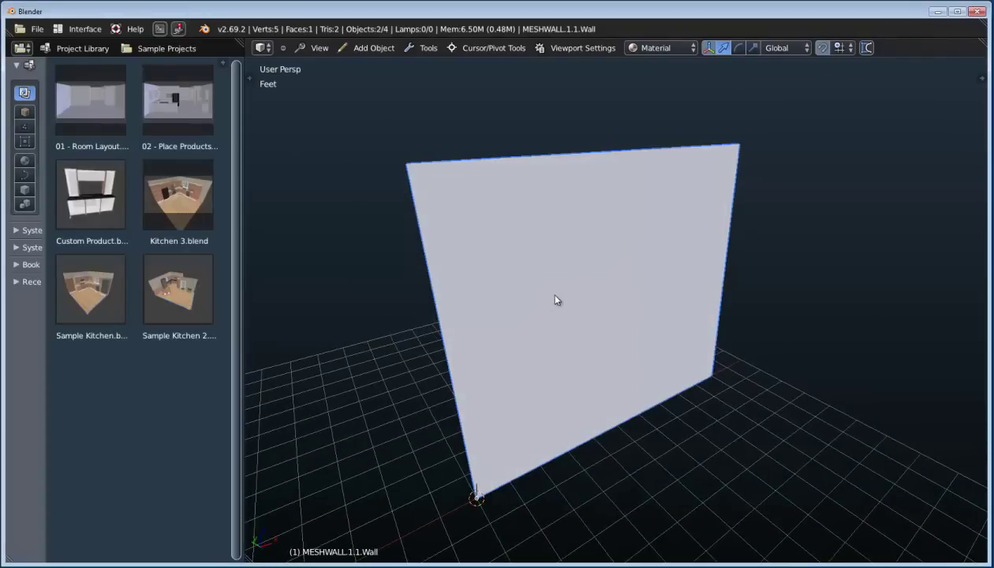
Draw a second wall turning right from the first wall, 120 long and 108 high.
{"action": "key", "text": "shift+a"}
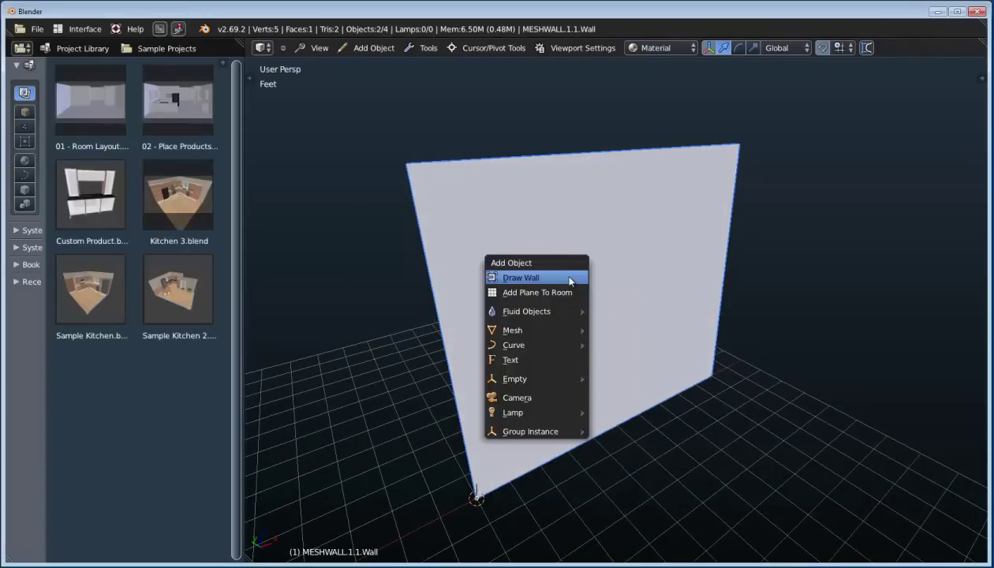
{"action": "left_click", "coordinate": [570, 281]}
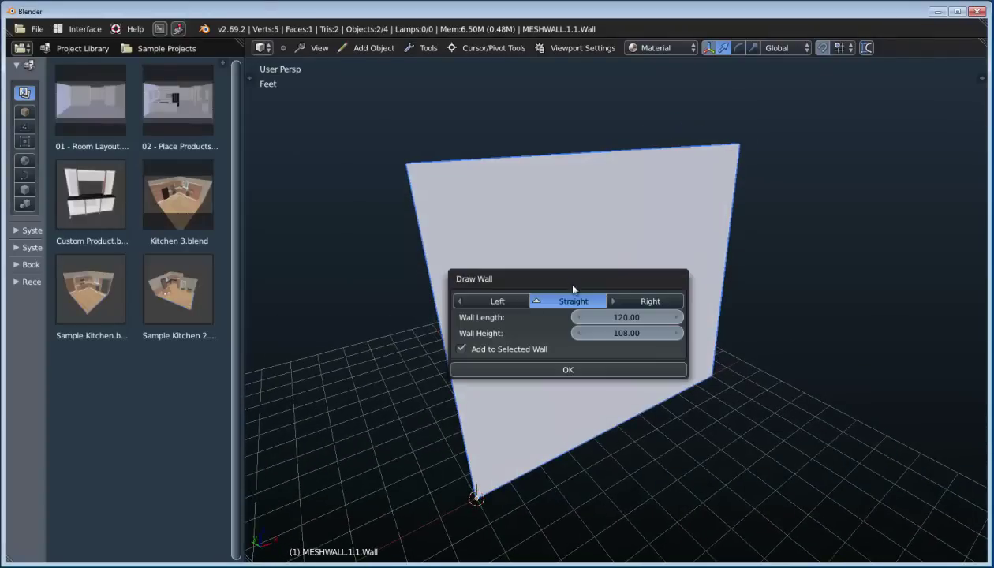
{"action": "left_click", "coordinate": [658, 300]}
{"action": "left_click", "coordinate": [576, 367]}
{"action": "scroll", "coordinate": [633, 355], "scroll_direction": "down", "scroll_amount": 2}
Draw a third wall turning left from the end of the second wall, 120 long and 108 high.
{"action": "key", "text": "shift+a"}
{"action": "left_click", "coordinate": [626, 413]}
{"action": "left_click", "coordinate": [554, 377]}
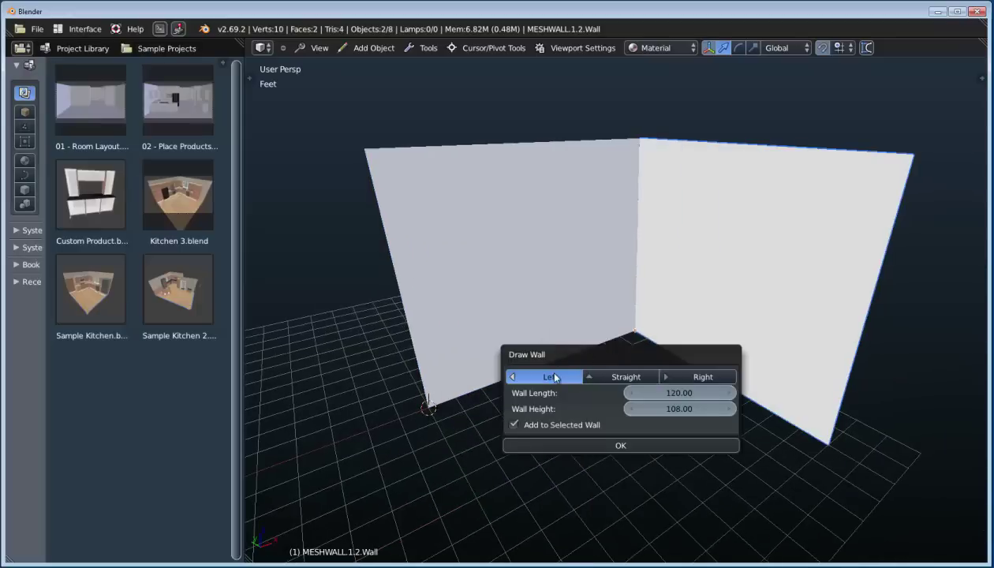
{"action": "left_click", "coordinate": [620, 447]}
{"action": "scroll", "coordinate": [599, 403], "scroll_direction": "down", "scroll_amount": 2}
{"action": "scroll", "coordinate": [595, 399], "scroll_direction": "up", "scroll_amount": 1}
Draw a fourth wall turning right from the third wall, with a length of 80 and a height of 108.
{"action": "key", "text": "shift+a"}
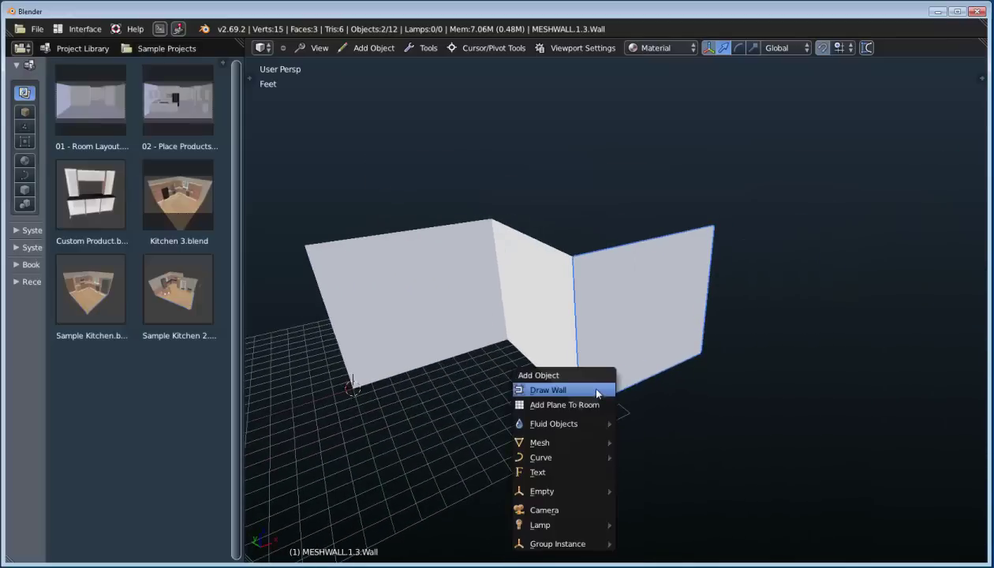
{"action": "left_click", "coordinate": [593, 390]}
{"action": "left_click", "coordinate": [665, 412]}
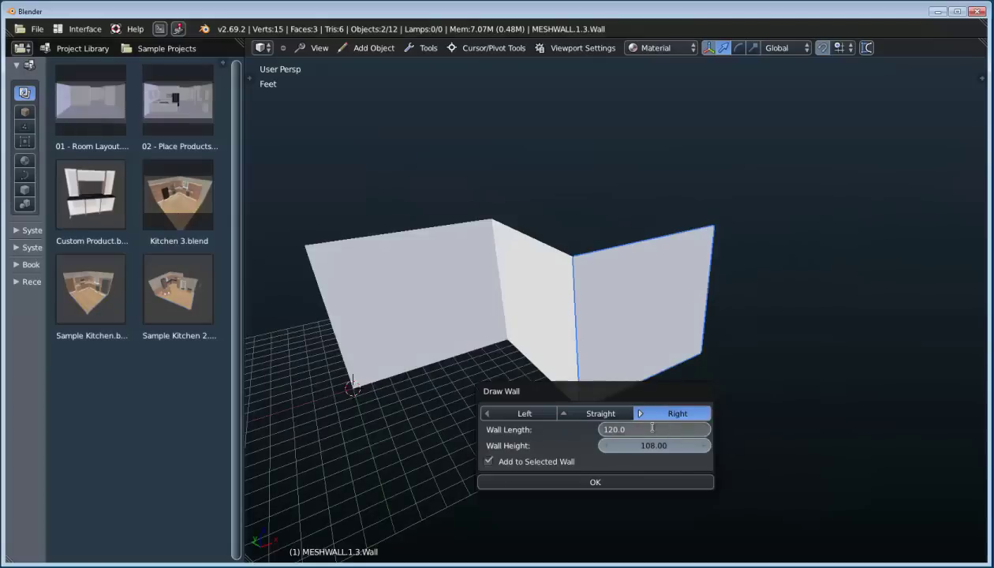
{"action": "key", "text": "BackSpace"}
{"action": "key", "text": "BackSpace"}
{"action": "key", "text": "BackSpace"}
{"action": "key", "text": "BackSpace"}
{"action": "key", "text": "BackSpace"}
{"action": "type", "text": "80"}
{"action": "key", "text": "Return"}
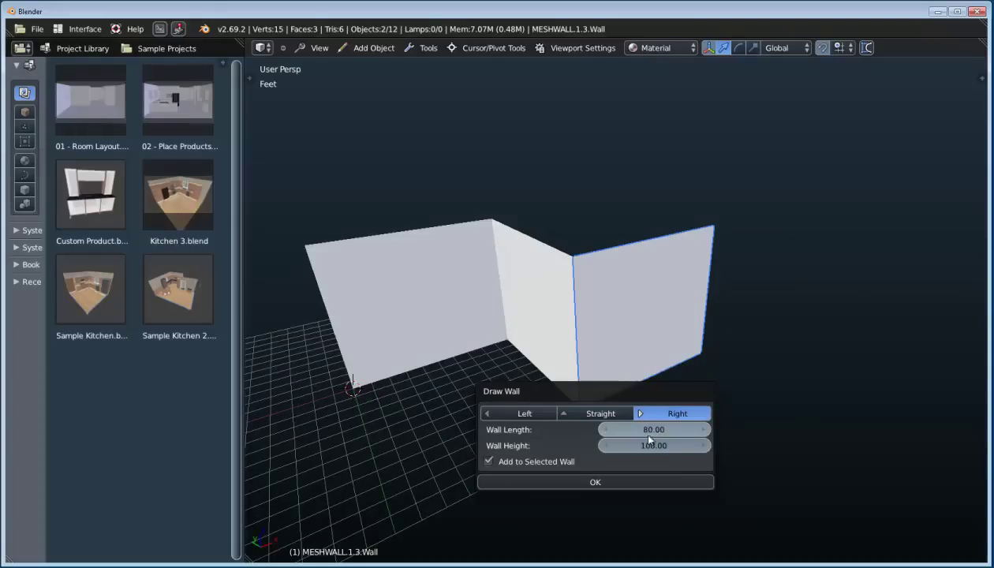
{"action": "left_click", "coordinate": [610, 478]}
Draw a fifth wall turning right from the fourth wall, with a length of 120.
{"action": "key", "text": "shift+a"}
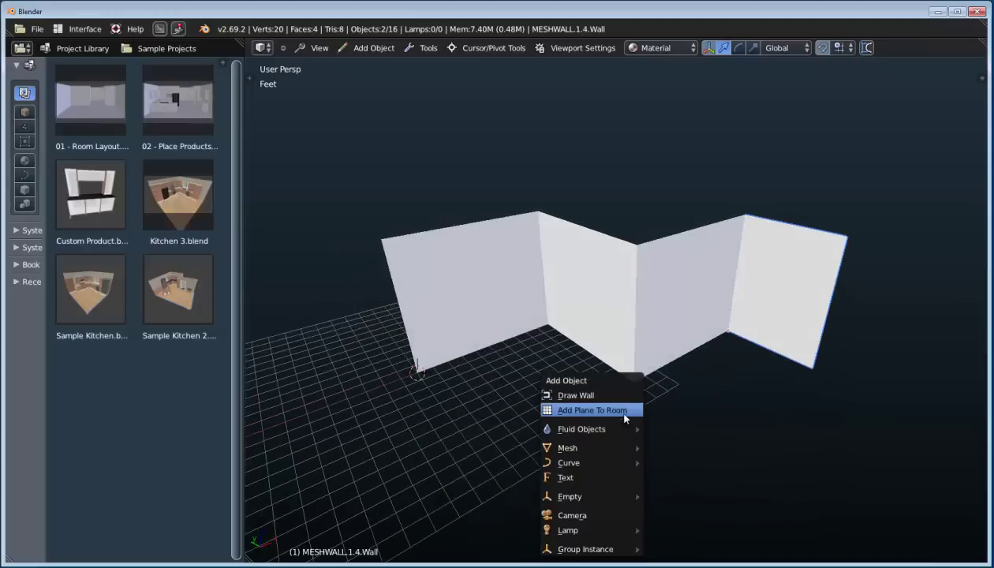
{"action": "left_click", "coordinate": [584, 396]}
{"action": "left_click", "coordinate": [664, 417]}
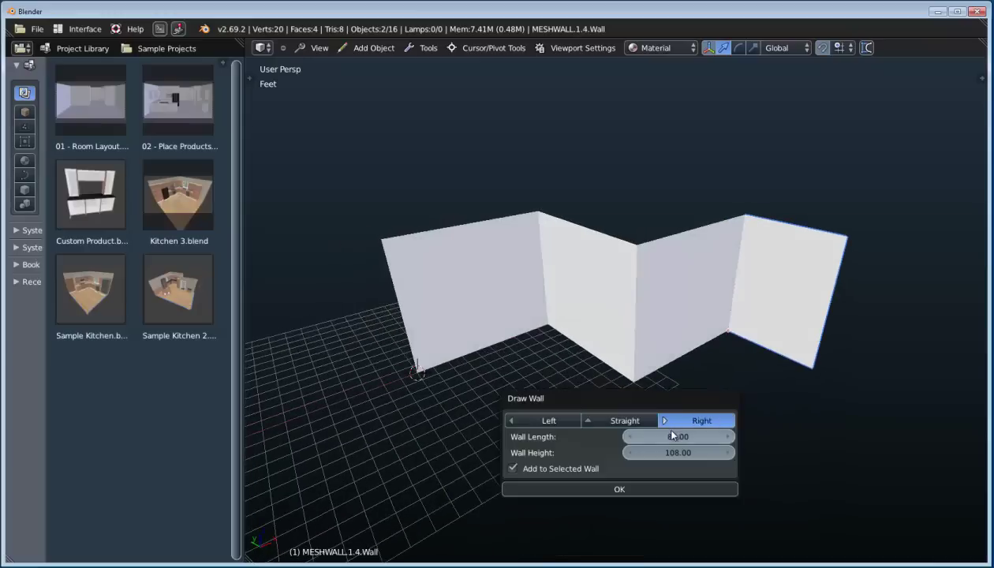
{"action": "type", "text": "120"}
{"action": "key", "text": "Return"}
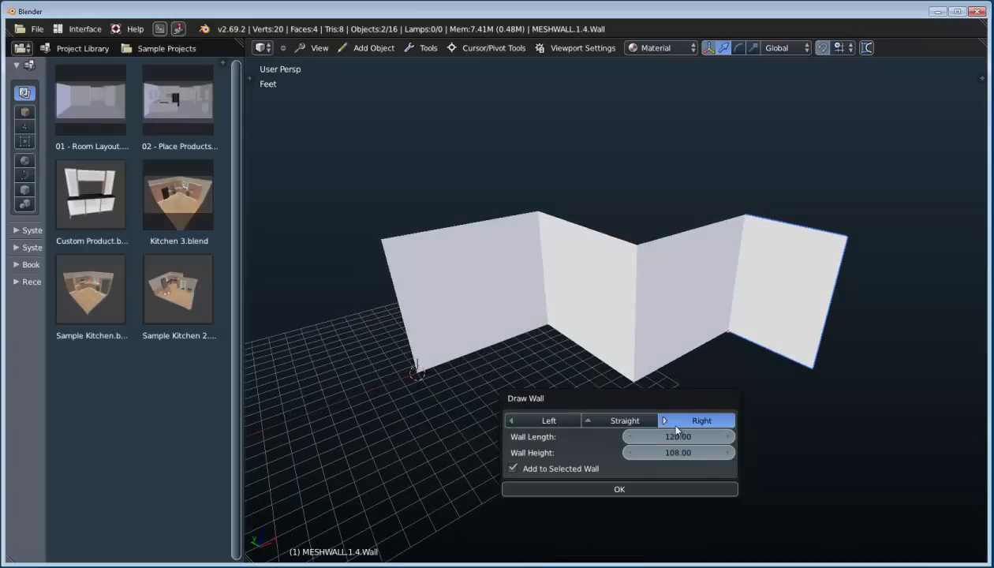
{"action": "left_click", "coordinate": [631, 490]}
{"action": "mouse_move", "coordinate": [629, 453]}
{"action": "middle_mouse_down"}
{"action": "mouse_move", "coordinate": [640, 432]}
{"action": "mouse_move", "coordinate": [694, 400]}
{"action": "middle_mouse_up"}
Draw a sixth wall turning left from the end of the fifth wall, 120 long.
{"action": "key", "text": "shift+a"}
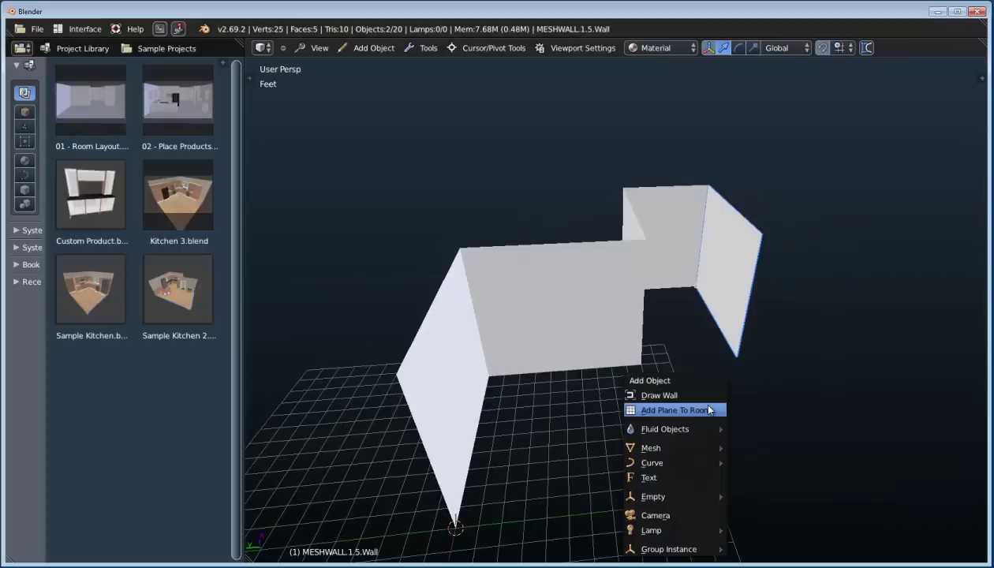
{"action": "left_click", "coordinate": [699, 395]}
{"action": "left_click", "coordinate": [657, 419]}
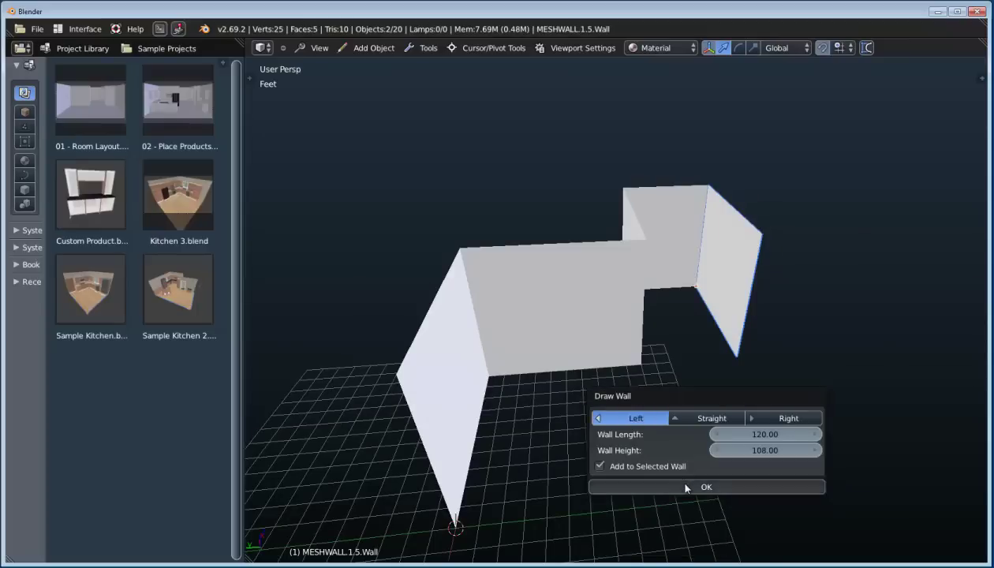
{"action": "left_click", "coordinate": [685, 488]}
{"action": "middle_click_drag", "start_coordinate": [686, 489], "coordinate": [688, 382]}
Draw a seventh wall turning right from the end of the sixth wall, 120 long.
{"action": "key", "text": "shift+a"}
{"action": "left_click", "coordinate": [695, 384]}
{"action": "left_click", "coordinate": [732, 401]}
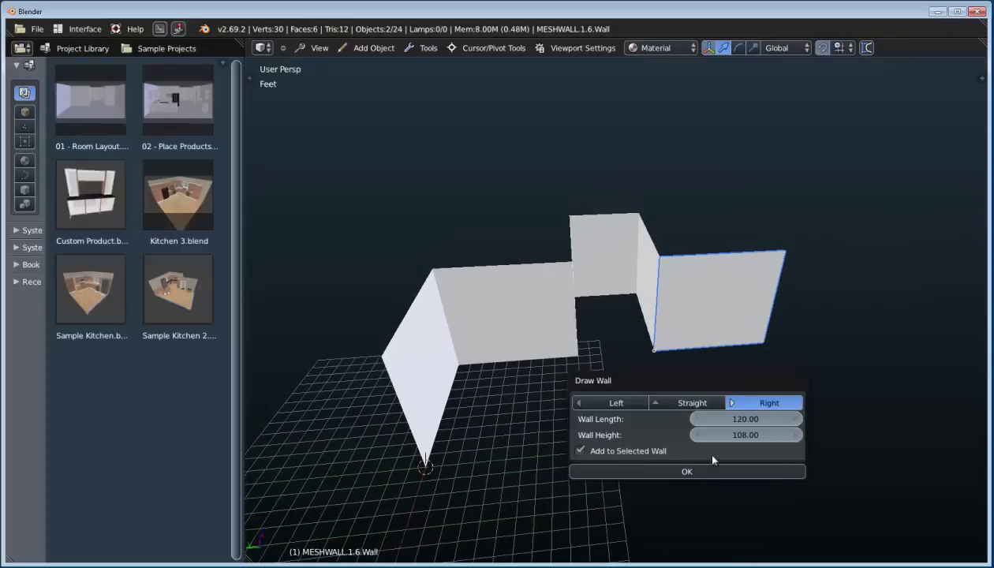
{"action": "left_click", "coordinate": [699, 470]}
{"action": "mouse_move", "coordinate": [655, 462]}
{"action": "middle_mouse_down"}
{"action": "mouse_move", "coordinate": [638, 456]}
{"action": "mouse_move", "coordinate": [571, 376]}
{"action": "mouse_move", "coordinate": [575, 393]}
{"action": "mouse_move", "coordinate": [614, 405]}
{"action": "mouse_move", "coordinate": [611, 341]}
{"action": "mouse_move", "coordinate": [570, 391]}
{"action": "mouse_move", "coordinate": [482, 313]}
{"action": "mouse_move", "coordinate": [509, 323]}
{"action": "mouse_move", "coordinate": [510, 337]}
{"action": "middle_mouse_up"}
Lengthen the first wall to about 19' 8" in its properties.
{"action": "right_click", "coordinate": [491, 310]}
{"action": "right_click", "coordinate": [559, 294]}
{"action": "right_click", "coordinate": [645, 278]}
{"action": "right_click", "coordinate": [574, 281]}
{"action": "left_click", "coordinate": [450, 284]}
{"action": "double_click", "coordinate": [498, 279]}
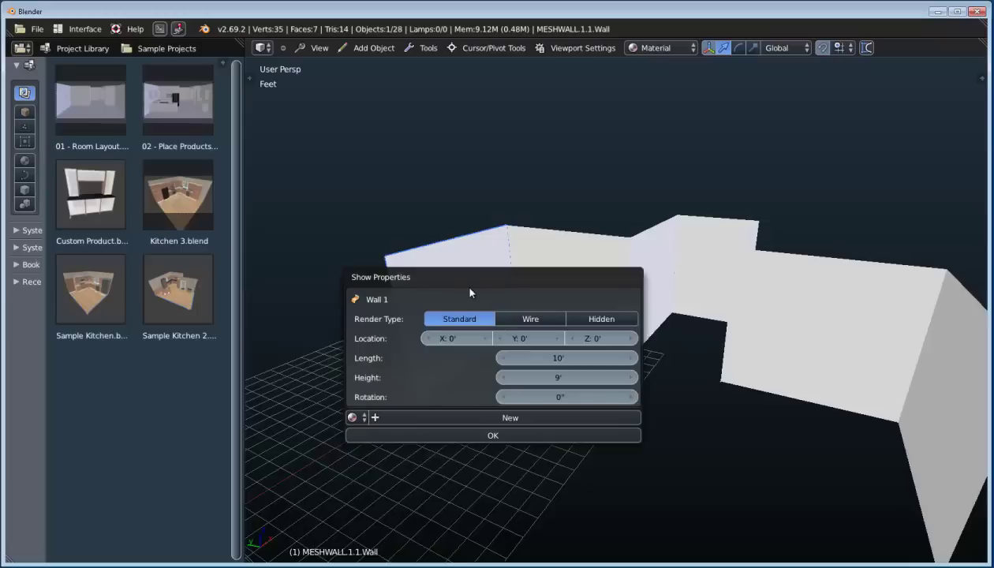
{"action": "left_click_drag", "start_coordinate": [555, 357], "coordinate": [624, 355]}
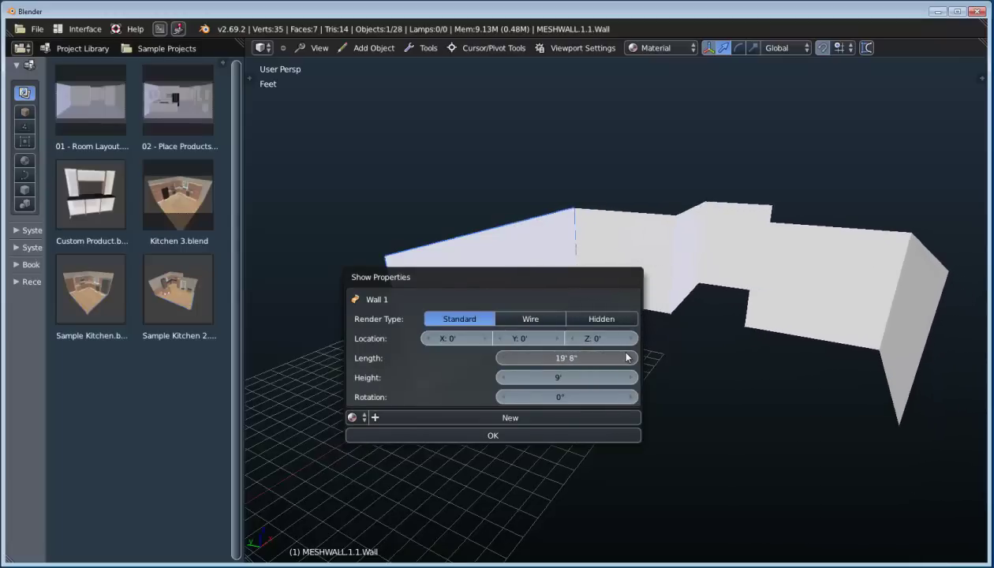
{"action": "left_click", "coordinate": [662, 284]}
Shorten the second wall to about 9' 5" in its properties.
{"action": "middle_click_drag", "start_coordinate": [662, 284], "coordinate": [632, 279]}
{"action": "left_click", "coordinate": [628, 264]}
{"action": "right_click", "coordinate": [694, 306]}
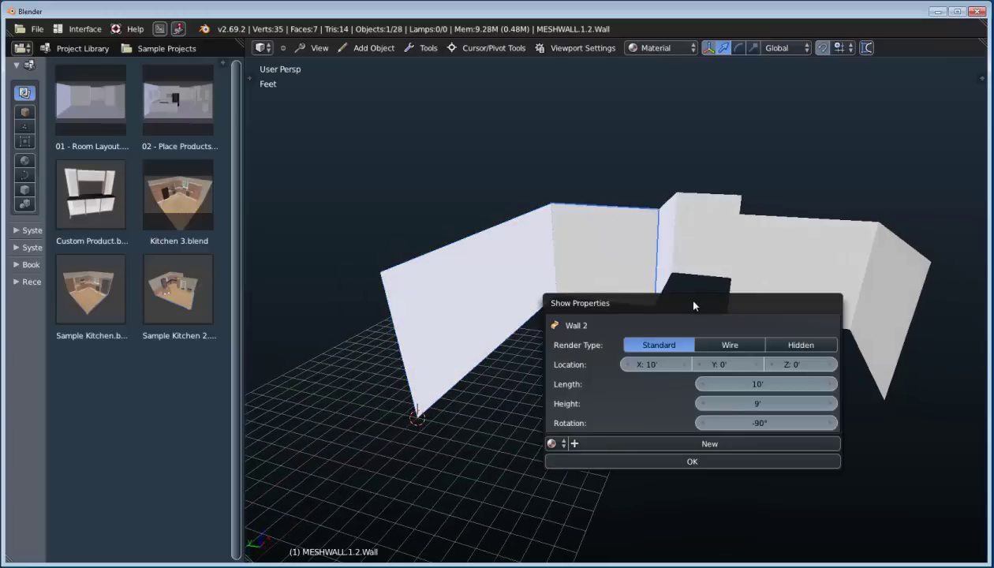
{"action": "left_click_drag", "start_coordinate": [749, 382], "coordinate": [751, 387]}
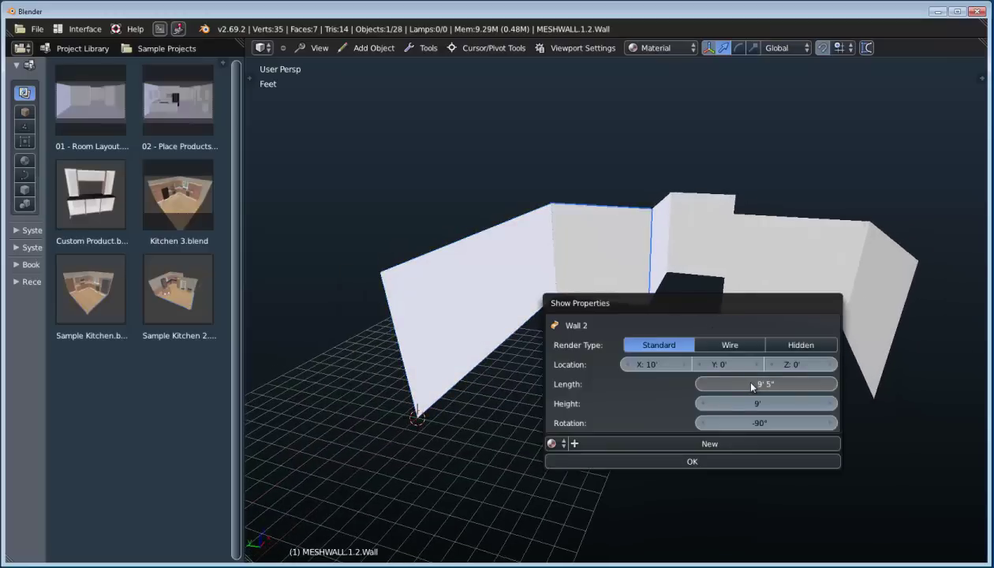
Set the third wall's length to 18' in its properties.
{"action": "left_click", "coordinate": [658, 244]}
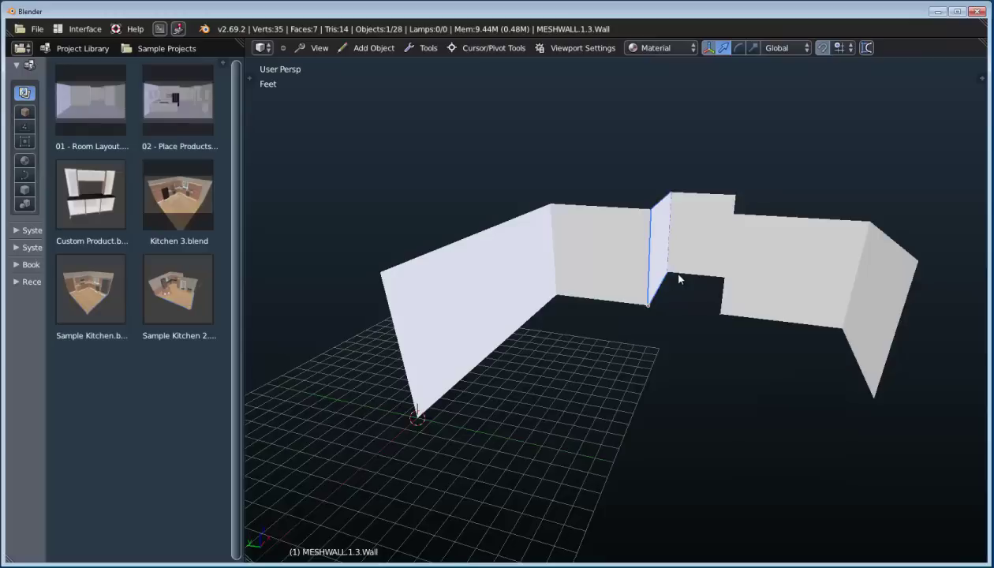
{"action": "middle_click_drag", "start_coordinate": [679, 275], "coordinate": [659, 282]}
{"action": "scroll", "coordinate": [660, 283], "scroll_direction": "up", "scroll_amount": 3}
{"action": "right_click", "coordinate": [665, 298]}
{"action": "left_click_drag", "start_coordinate": [739, 379], "coordinate": [735, 380]}
{"action": "type", "text": "18"}
{"action": "key", "text": "Return"}
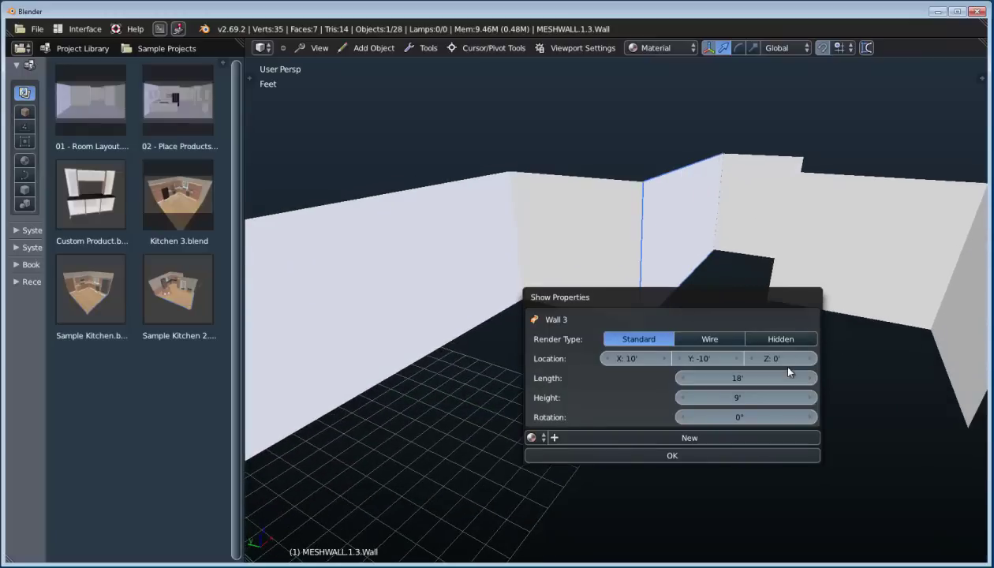
Set the fifth wall's length to 18' in its properties.
{"action": "middle_click_drag", "start_coordinate": [623, 233], "coordinate": [673, 274]}
{"action": "scroll", "coordinate": [663, 268], "scroll_direction": "up", "scroll_amount": 2}
{"action": "left_click", "coordinate": [683, 207]}
{"action": "left_click", "coordinate": [765, 298]}
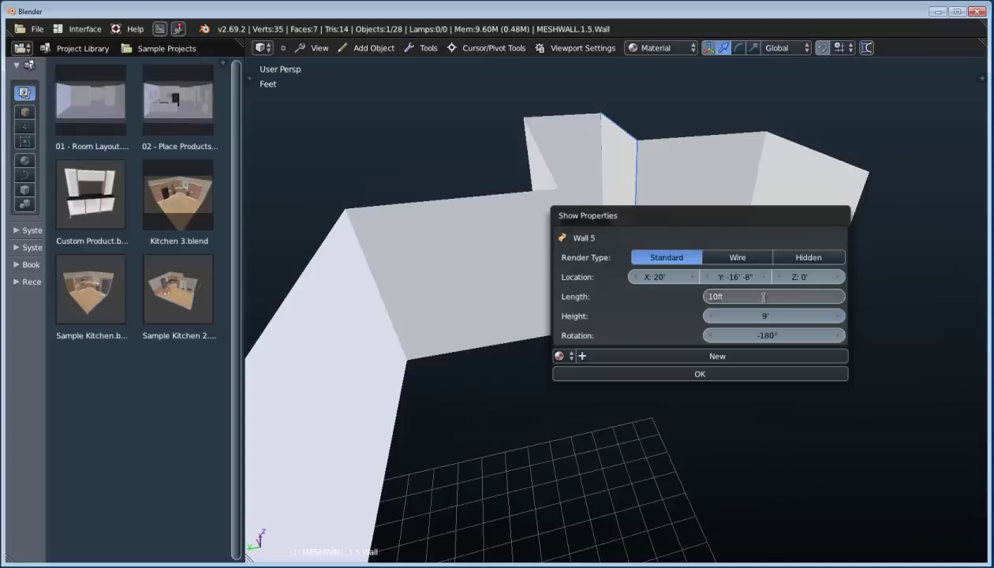
{"action": "key", "text": "Return"}
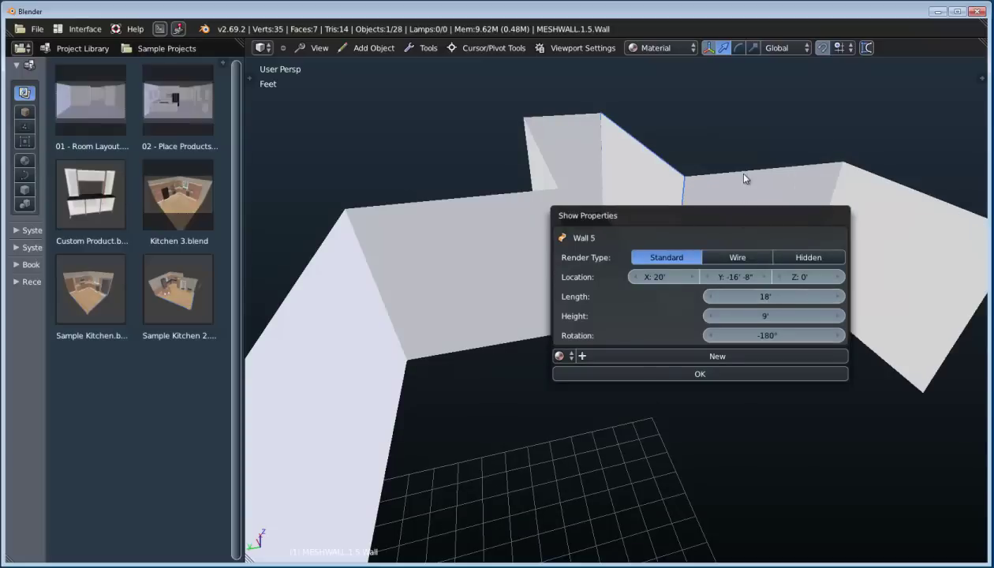
Shorten the sixth wall in its properties.
{"action": "middle_click_drag", "start_coordinate": [722, 175], "coordinate": [737, 403]}
{"action": "left_click", "coordinate": [831, 231]}
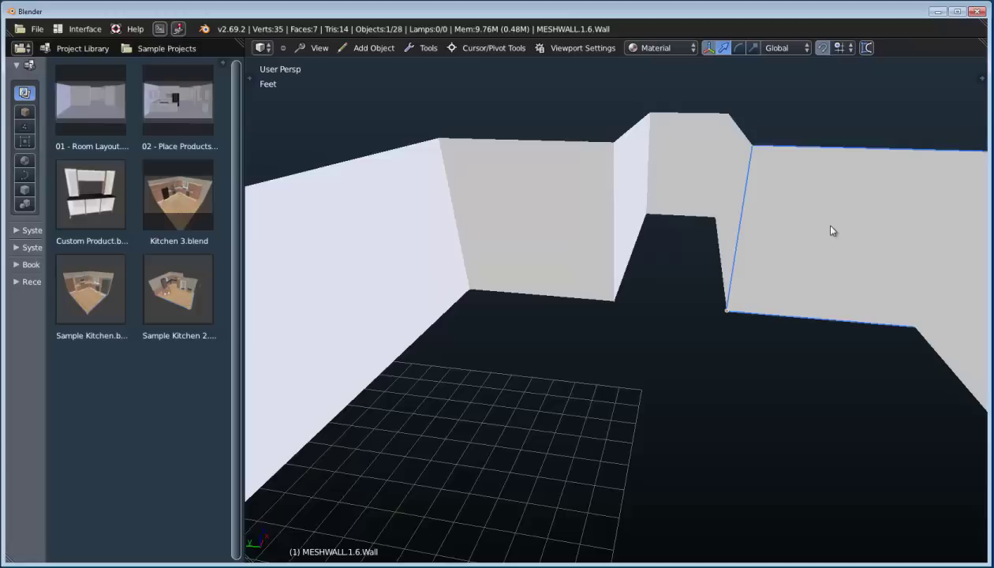
{"action": "middle_click_drag", "start_coordinate": [770, 360], "coordinate": [775, 361]}
{"action": "right_click", "coordinate": [787, 364]}
{"action": "left_click_drag", "start_coordinate": [856, 430], "coordinate": [814, 427]}
Lengthen the seventh wall in its properties.
{"action": "middle_click_drag", "start_coordinate": [584, 307], "coordinate": [694, 387]}
{"action": "left_click", "coordinate": [742, 319]}
{"action": "right_click", "coordinate": [697, 372]}
{"action": "left_click_drag", "start_coordinate": [759, 457], "coordinate": [811, 459]}
{"action": "middle_click_drag", "start_coordinate": [701, 347], "coordinate": [677, 385]}
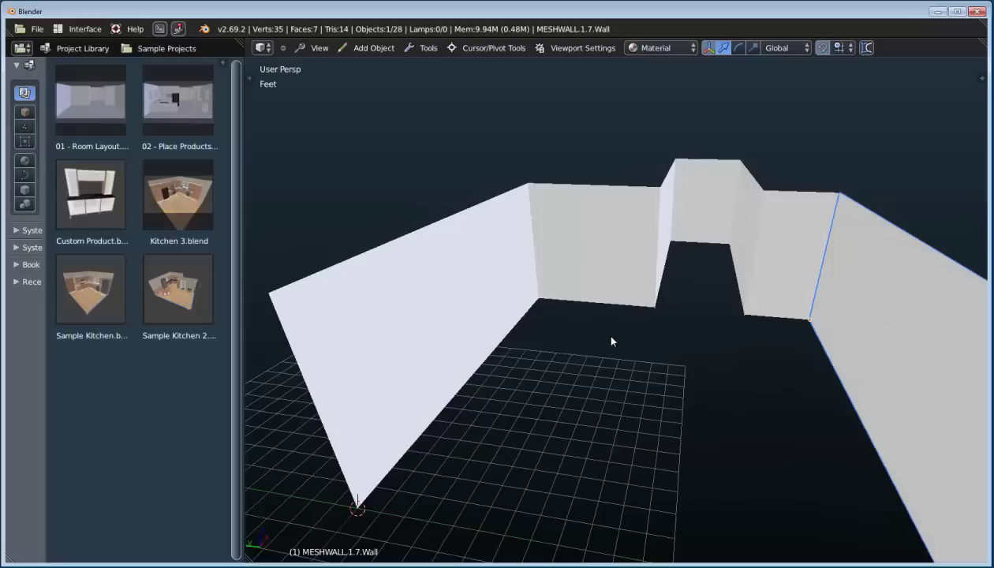
Browse the entry doors in the Wall Components product library.
{"action": "left_click", "coordinate": [24, 113]}
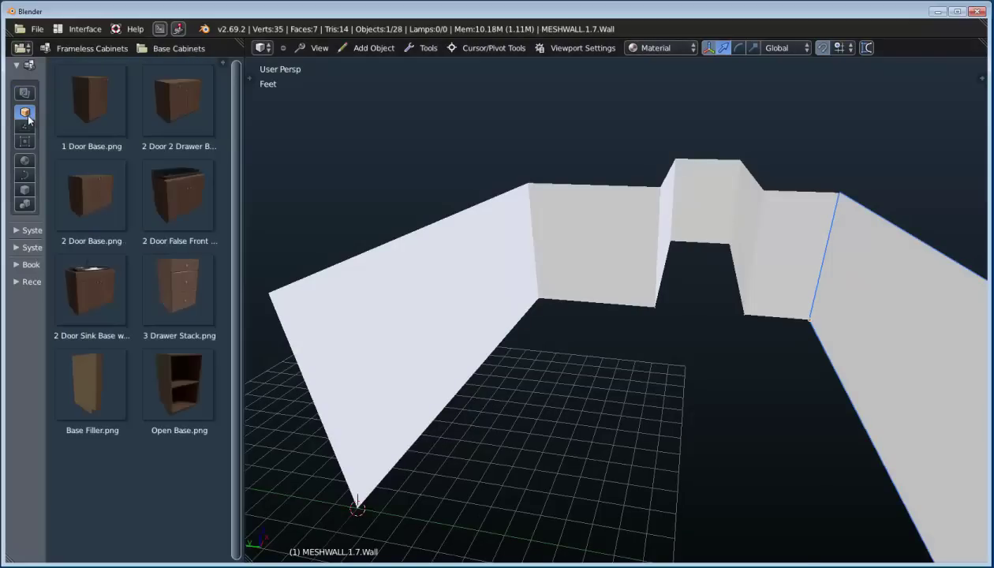
{"action": "left_click", "coordinate": [79, 48]}
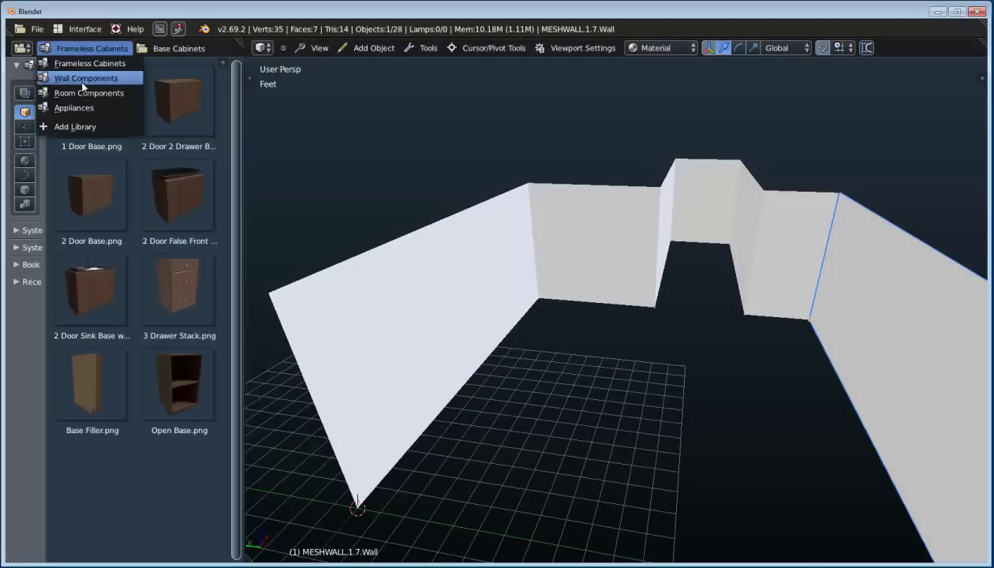
{"action": "left_click", "coordinate": [86, 78]}
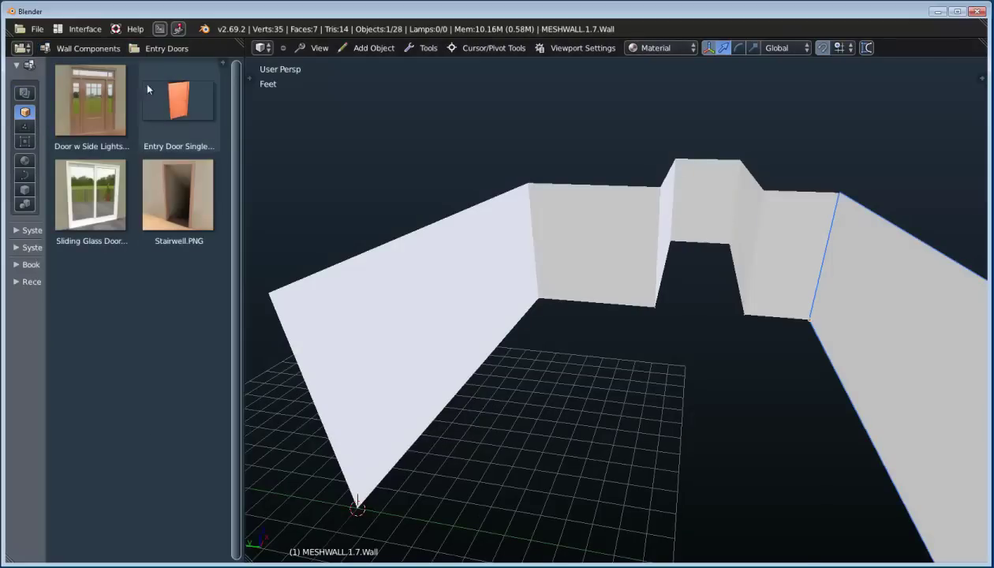
Place a Door w Side Lights and Transom centered on the fourth wall at the far end of the hallway.
{"action": "middle_click_drag", "start_coordinate": [510, 271], "coordinate": [545, 314]}
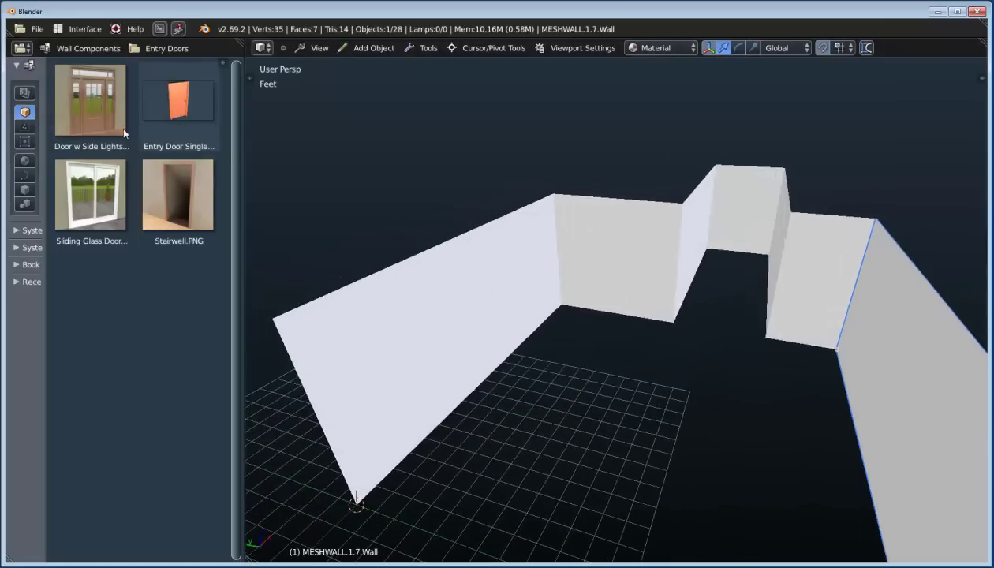
{"action": "mouse_move", "coordinate": [95, 108]}
{"action": "left_mouse_down"}
{"action": "mouse_move", "coordinate": [757, 252]}
{"action": "mouse_move", "coordinate": [736, 201]}
{"action": "left_mouse_up"}
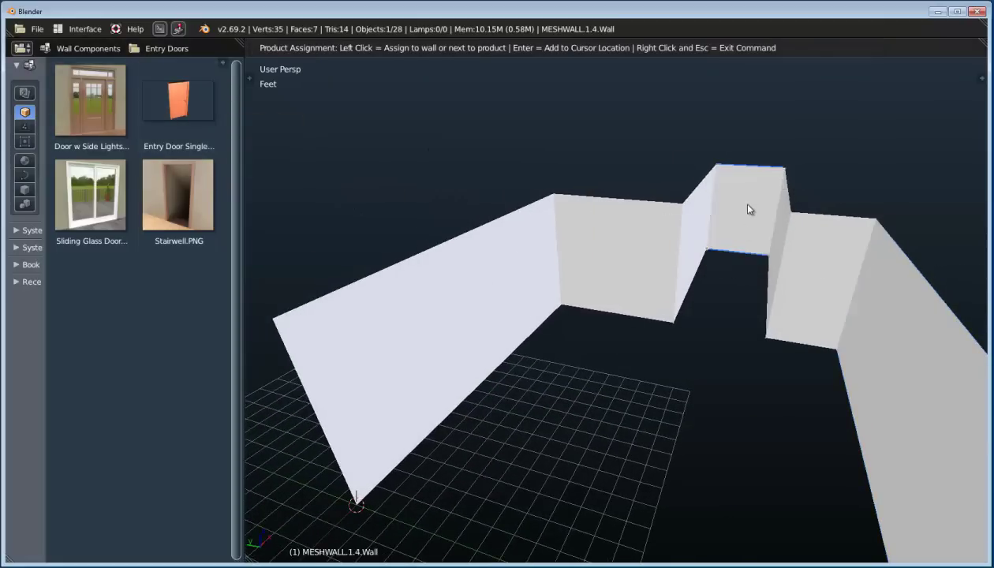
{"action": "left_click", "coordinate": [736, 200]}
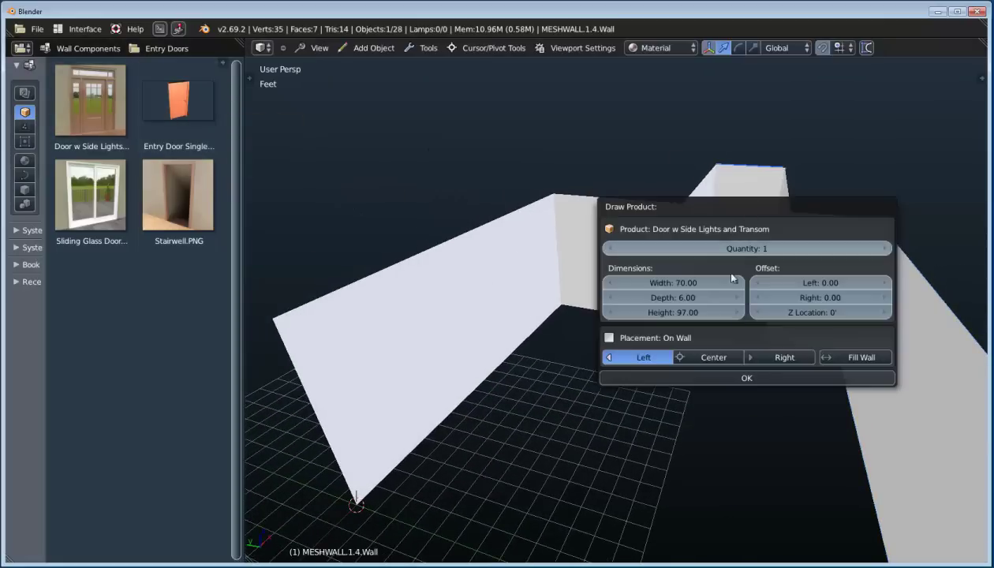
{"action": "left_click", "coordinate": [705, 359]}
{"action": "left_click", "coordinate": [700, 378]}
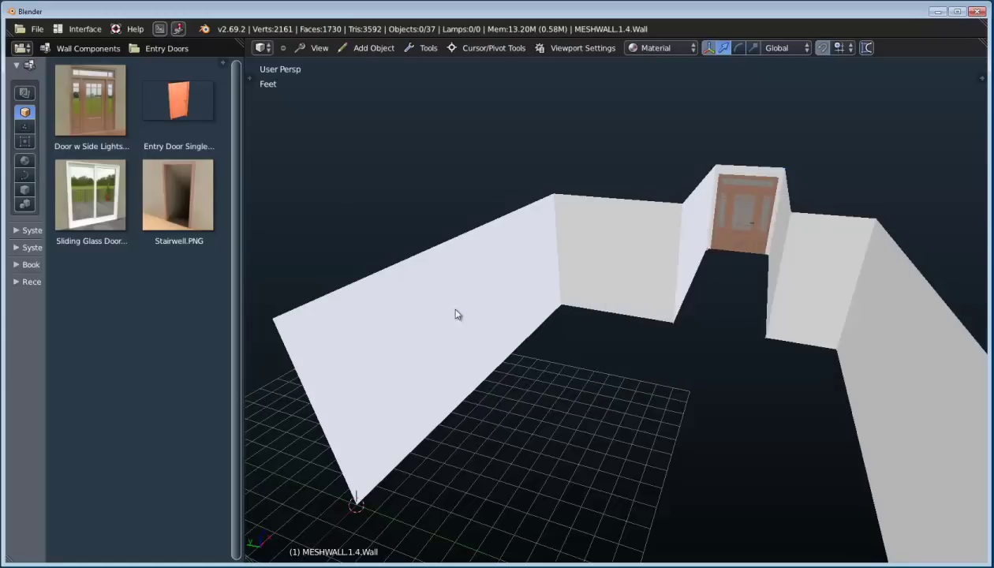
Place a Sliding Glass Door at the start of the first wall and shift it slightly along the wall.
{"action": "mouse_move", "coordinate": [92, 191]}
{"action": "left_mouse_down"}
{"action": "mouse_move", "coordinate": [186, 277]}
{"action": "mouse_move", "coordinate": [430, 332]}
{"action": "left_mouse_up"}
{"action": "left_click", "coordinate": [438, 494]}
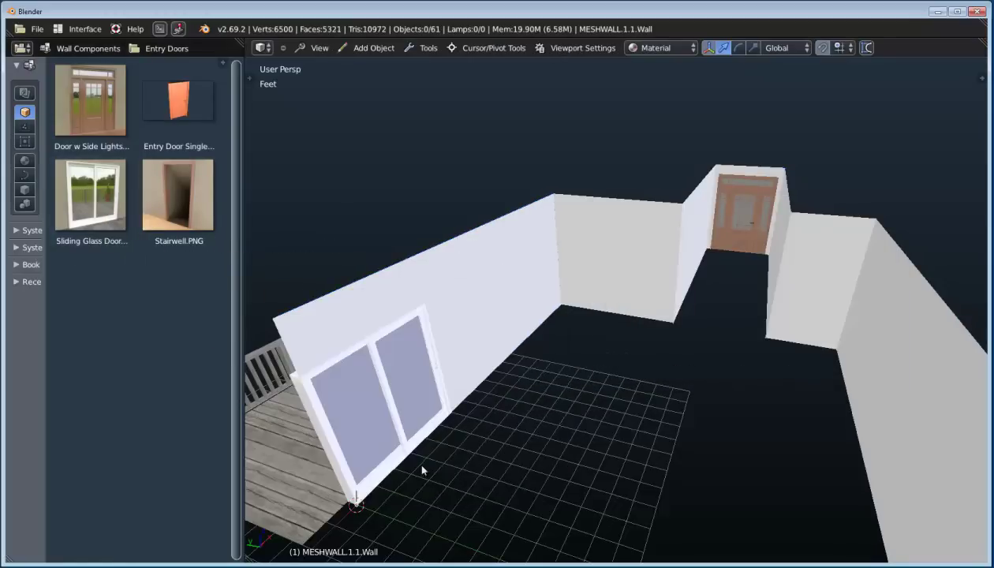
{"action": "scroll", "coordinate": [476, 422], "scroll_direction": "down", "scroll_amount": 1}
{"action": "middle_click_drag", "start_coordinate": [477, 421], "coordinate": [512, 390], "text": "shift"}
{"action": "right_click", "coordinate": [436, 373]}
{"action": "key", "text": "space"}
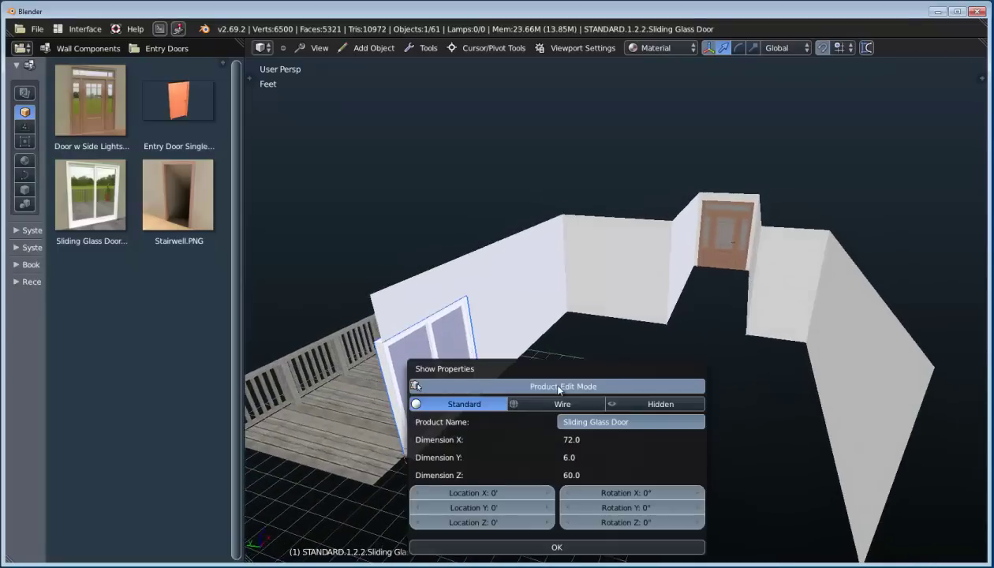
{"action": "mouse_move", "coordinate": [479, 489]}
{"action": "left_mouse_down"}
{"action": "mouse_move", "coordinate": [528, 491]}
{"action": "mouse_move", "coordinate": [474, 492]}
{"action": "left_mouse_up"}
Place an Entry Door Single centered on the fifth wall beside the hallway.
{"action": "middle_click_drag", "start_coordinate": [522, 331], "coordinate": [642, 424]}
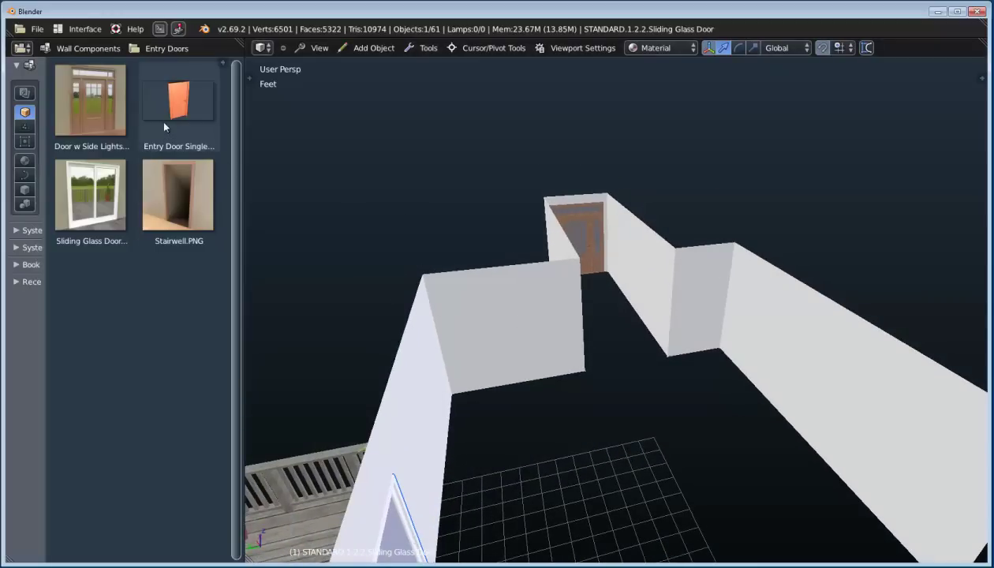
{"action": "mouse_move", "coordinate": [177, 121]}
{"action": "left_mouse_down"}
{"action": "mouse_move", "coordinate": [566, 272]}
{"action": "mouse_move", "coordinate": [644, 271]}
{"action": "left_mouse_up"}
{"action": "left_click", "coordinate": [631, 258]}
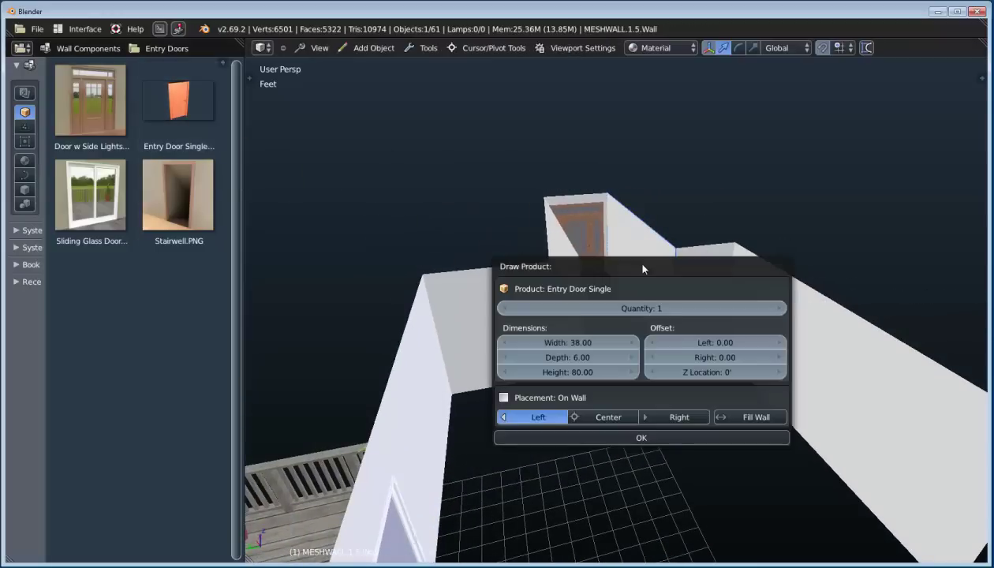
{"action": "left_click", "coordinate": [605, 417]}
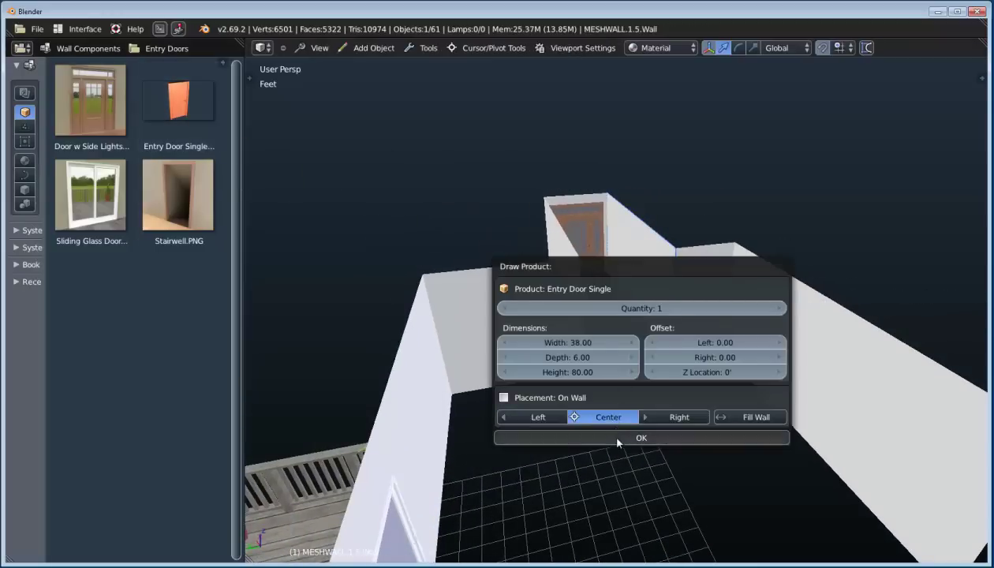
{"action": "left_click", "coordinate": [609, 437]}
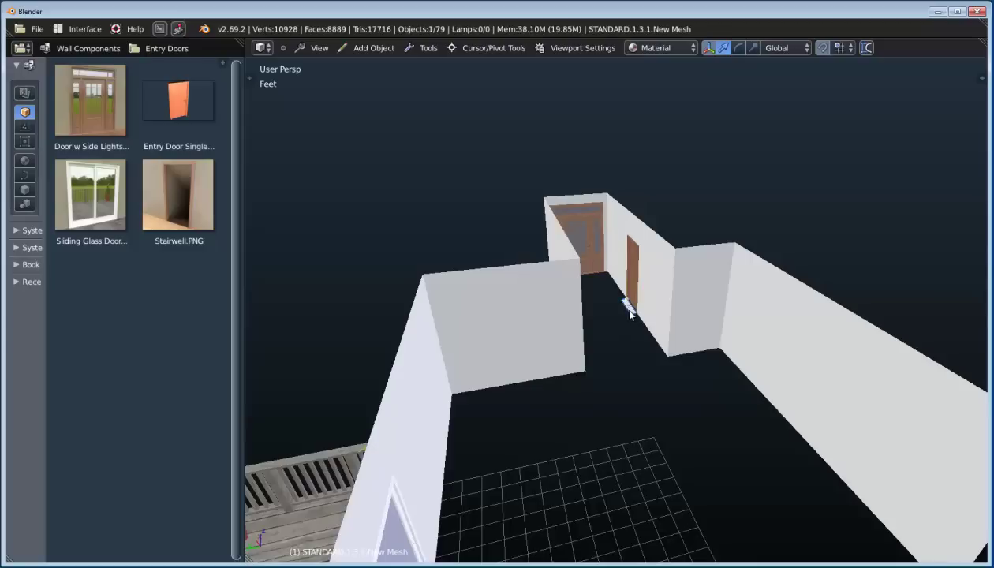
Widen the single entry door on the fifth wall to about 4' 4" in its properties.
{"action": "key", "text": "KP_Decimal"}
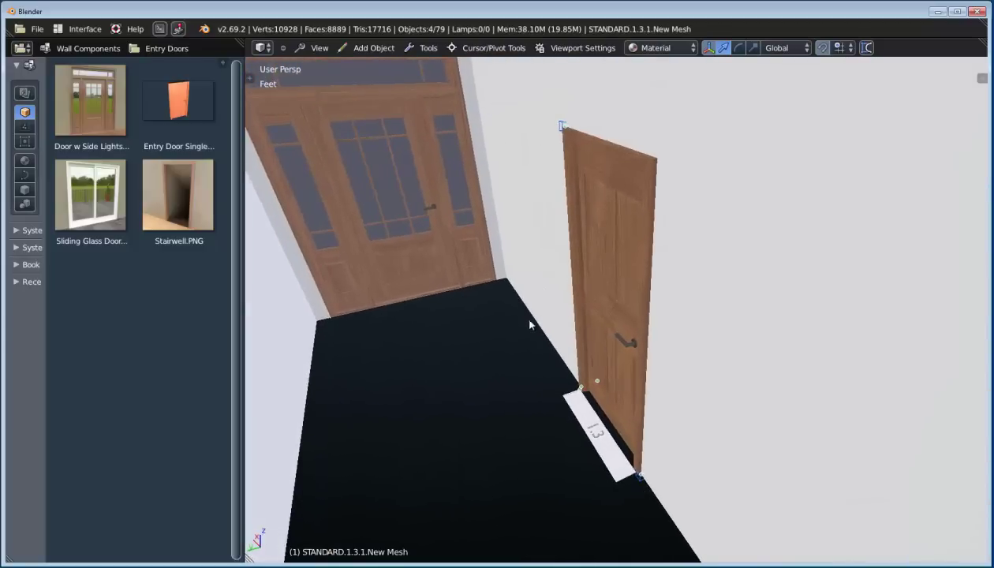
{"action": "key", "text": "p"}
{"action": "mouse_move", "coordinate": [834, 340]}
{"action": "left_mouse_down"}
{"action": "mouse_move", "coordinate": [868, 347]}
{"action": "mouse_move", "coordinate": [834, 348]}
{"action": "mouse_move", "coordinate": [865, 348]}
{"action": "mouse_move", "coordinate": [847, 357]}
{"action": "mouse_move", "coordinate": [819, 331]}
{"action": "left_mouse_up"}
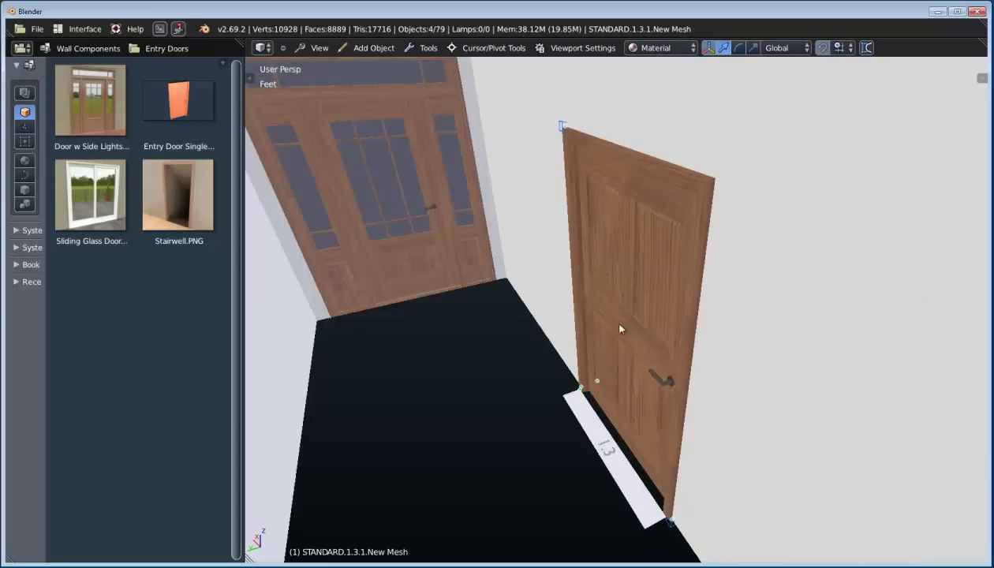
Delete the raised door panel and its handle, leaving only the entry door's frame as an opening.
{"action": "right_click", "coordinate": [634, 290]}
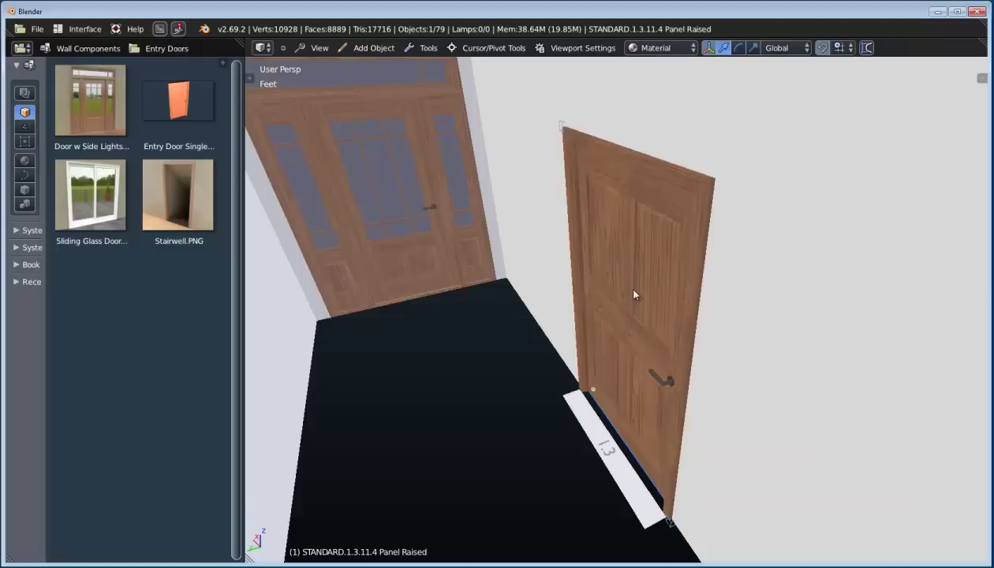
{"action": "key", "text": "x"}
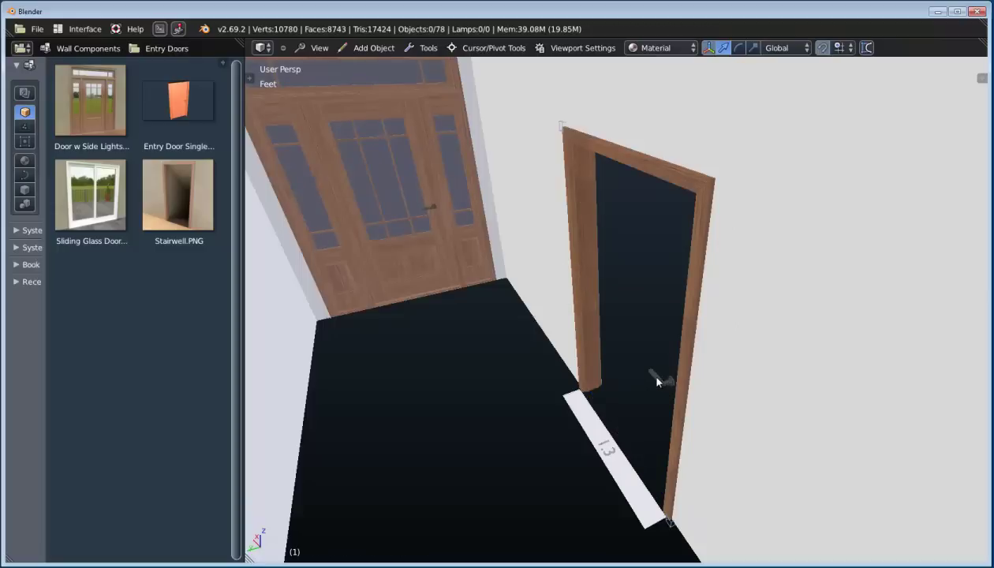
{"action": "right_click", "coordinate": [661, 380]}
{"action": "key", "text": "x"}
{"action": "left_click", "coordinate": [657, 381]}
Move the framed opening to X location 2' 5" on the fifth wall and widen it to about 12' 7".
{"action": "right_click", "coordinate": [577, 417]}
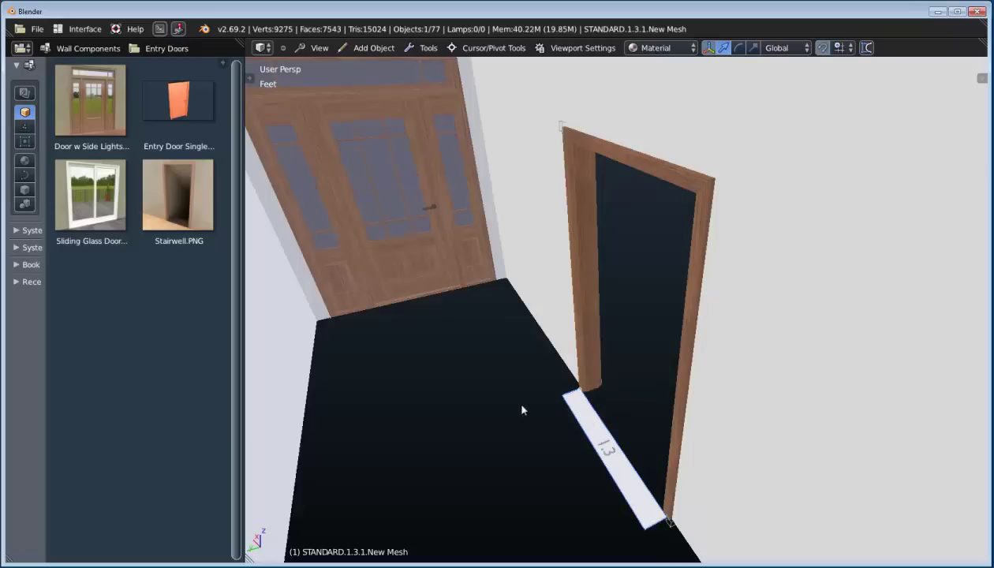
{"action": "key", "text": "p"}
{"action": "left_click_drag", "start_coordinate": [700, 462], "coordinate": [662, 461]}
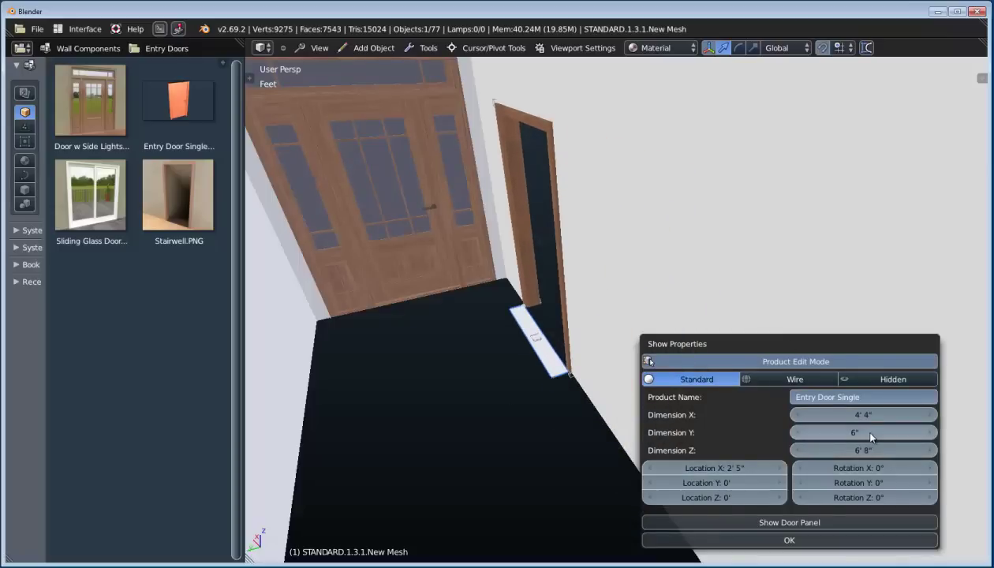
{"action": "left_click_drag", "start_coordinate": [860, 412], "coordinate": [930, 424]}
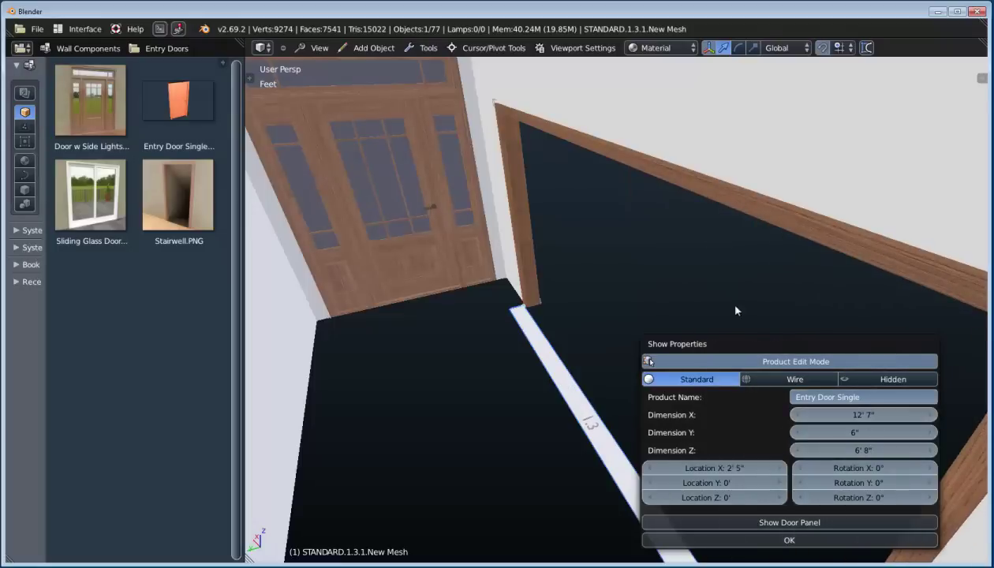
Enlarge the framed opening to about 14' 2" wide and 8' 1" high in its properties.
{"action": "scroll", "coordinate": [666, 249], "scroll_direction": "down", "scroll_amount": 2}
{"action": "scroll", "coordinate": [680, 413], "scroll_direction": "down", "scroll_amount": 2}
{"action": "middle_click_drag", "start_coordinate": [680, 413], "coordinate": [637, 400]}
{"action": "right_click", "coordinate": [638, 400]}
{"action": "left_click_drag", "start_coordinate": [691, 418], "coordinate": [708, 417]}
{"action": "left_click_drag", "start_coordinate": [694, 459], "coordinate": [706, 457]}
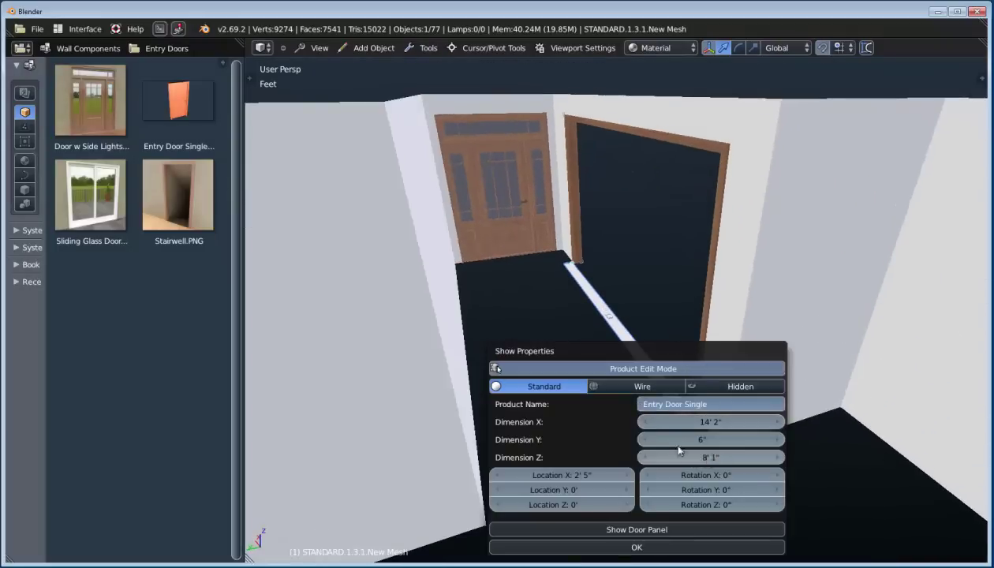
Draw an eighth wall straight on from the end of the fourth wall, 120 long and 108 high.
{"action": "scroll", "coordinate": [656, 312], "scroll_direction": "down", "scroll_amount": 3}
{"action": "scroll", "coordinate": [595, 366], "scroll_direction": "down", "scroll_amount": 4}
{"action": "middle_click_drag", "start_coordinate": [597, 430], "coordinate": [699, 320]}
{"action": "scroll", "coordinate": [637, 457], "scroll_direction": "down", "scroll_amount": 1}
{"action": "middle_click_drag", "start_coordinate": [670, 363], "coordinate": [634, 360]}
{"action": "right_click", "coordinate": [621, 279]}
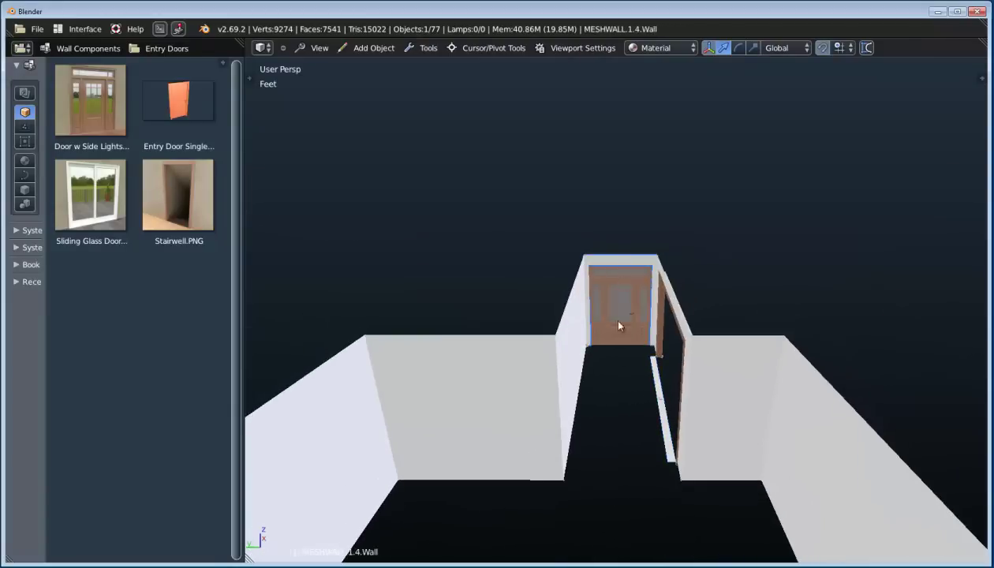
{"action": "key", "text": "shift+a"}
{"action": "left_click", "coordinate": [615, 366]}
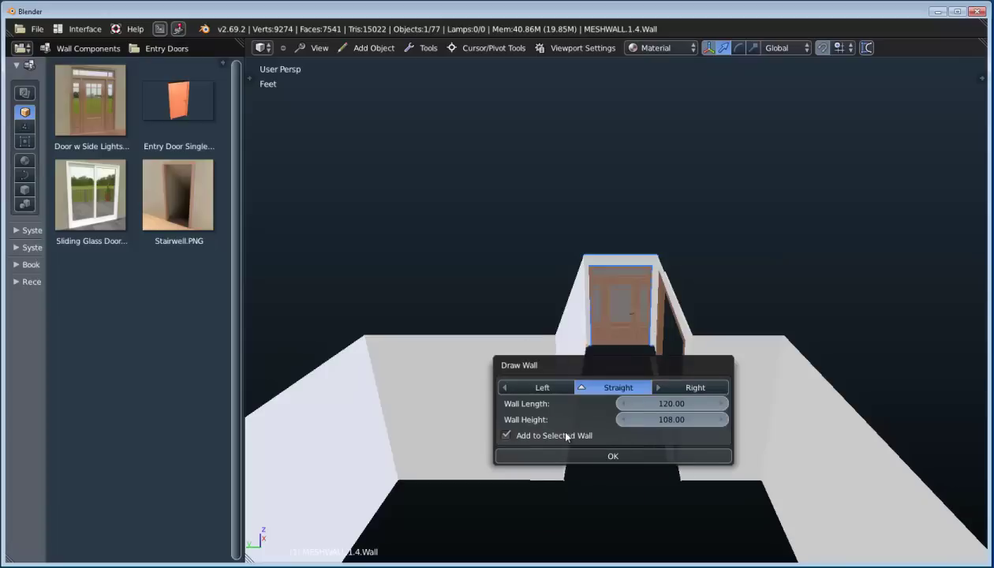
{"action": "left_click", "coordinate": [610, 455]}
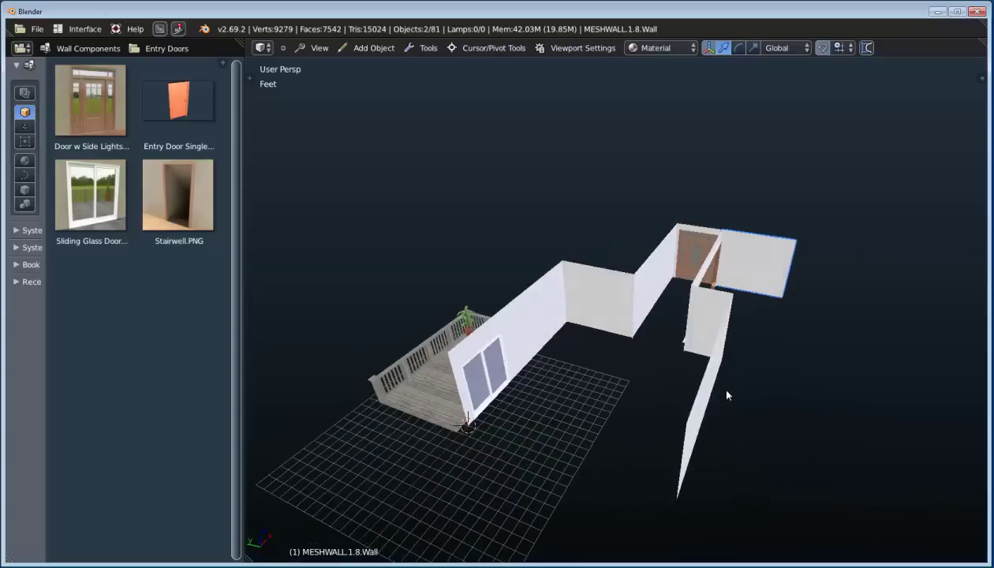
Lengthen the eighth wall beyond the opening in its properties.
{"action": "scroll", "coordinate": [727, 395], "scroll_direction": "up", "scroll_amount": 5}
{"action": "right_click", "coordinate": [660, 367]}
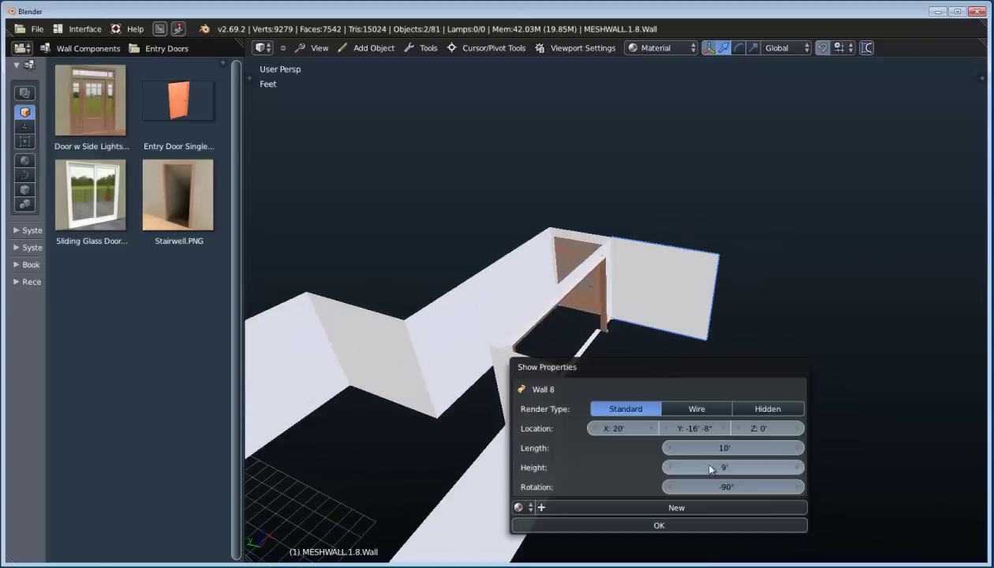
{"action": "left_click_drag", "start_coordinate": [726, 448], "coordinate": [797, 454]}
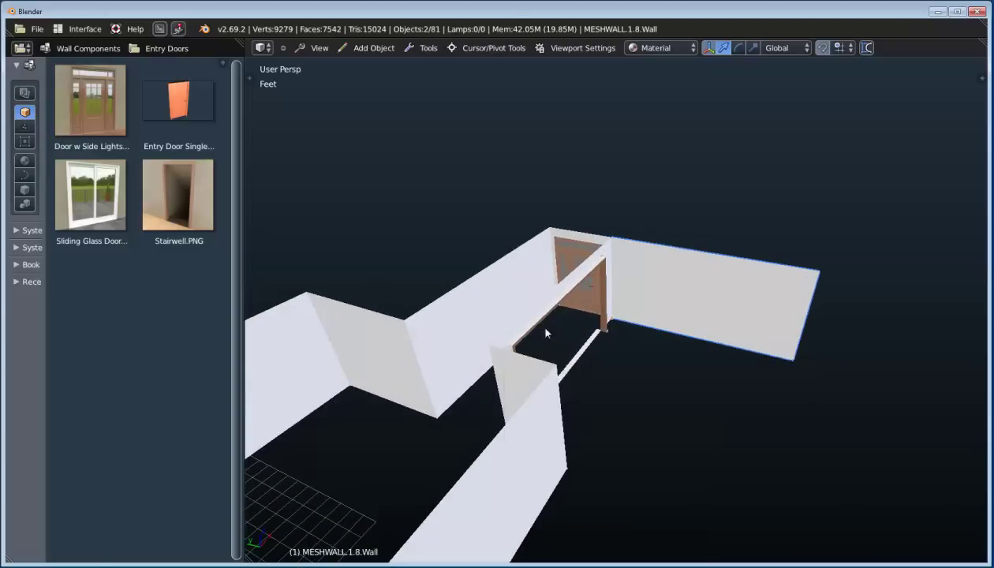
Browse the Windows category of the Wall Components library as far as the triple windows.
{"action": "scroll", "coordinate": [599, 382], "scroll_direction": "down", "scroll_amount": 4}
{"action": "middle_click_drag", "start_coordinate": [635, 410], "coordinate": [803, 289]}
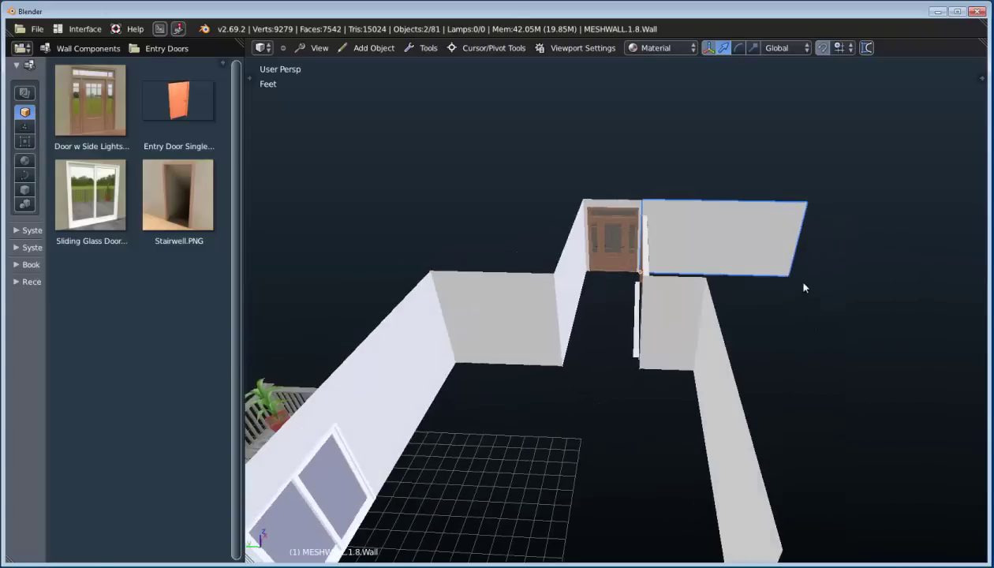
{"action": "middle_click_drag", "start_coordinate": [661, 446], "coordinate": [688, 445]}
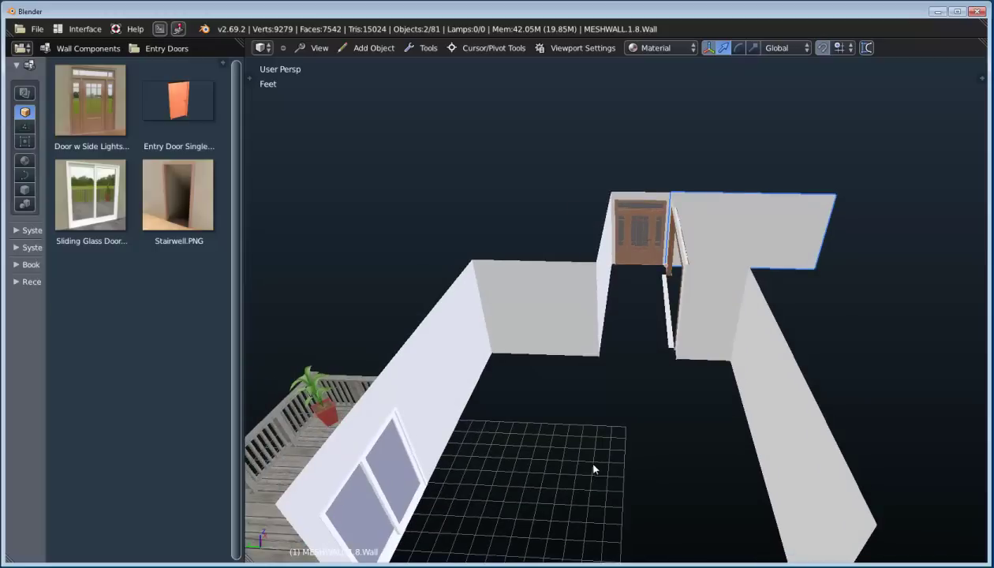
{"action": "mouse_move", "coordinate": [583, 478]}
{"action": "middle_mouse_down"}
{"action": "mouse_move", "coordinate": [562, 477]}
{"action": "mouse_move", "coordinate": [573, 493]}
{"action": "mouse_move", "coordinate": [568, 466]}
{"action": "mouse_move", "coordinate": [586, 477]}
{"action": "mouse_move", "coordinate": [574, 465]}
{"action": "middle_mouse_up"}
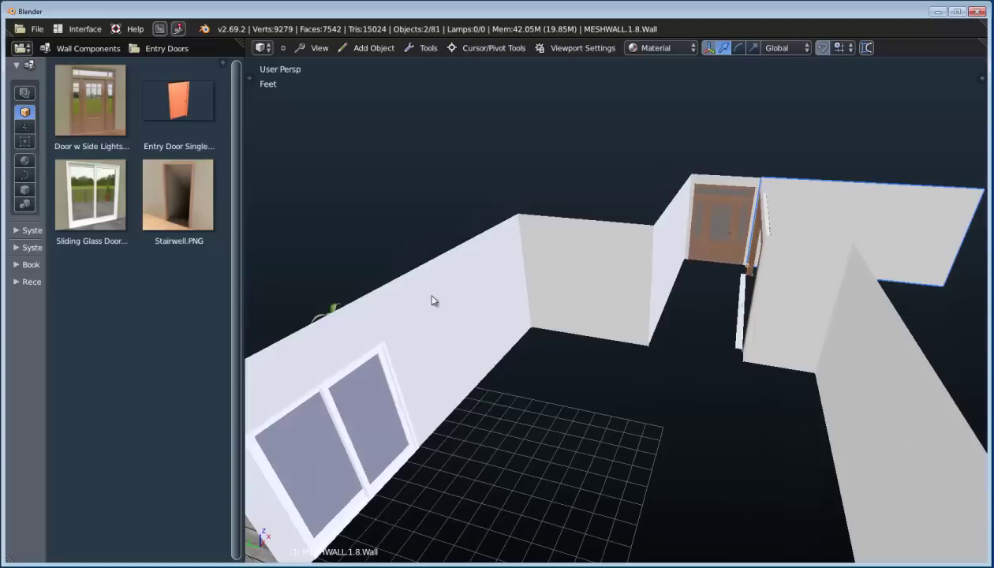
{"action": "left_click", "coordinate": [166, 48]}
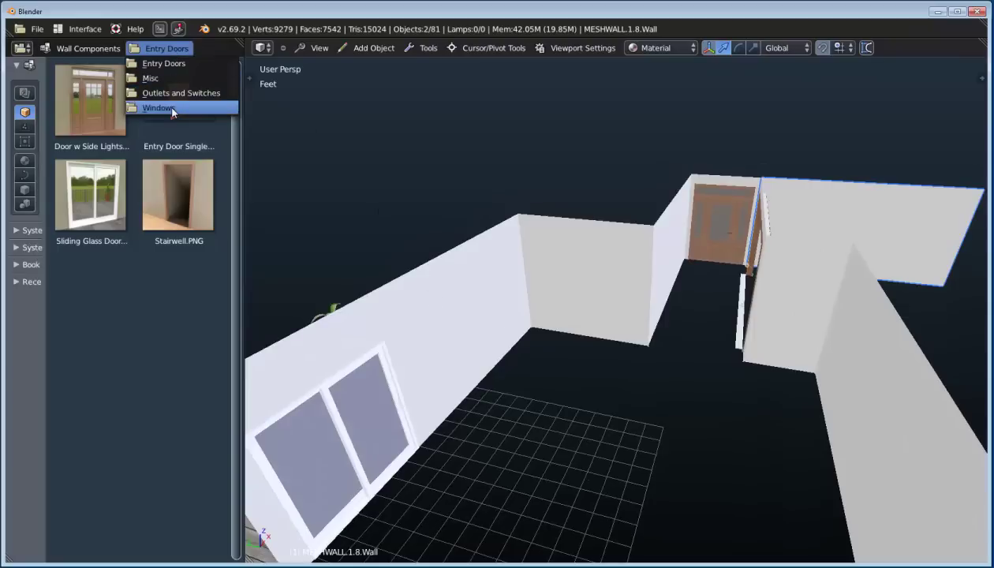
{"action": "left_click", "coordinate": [169, 107]}
{"action": "left_click_drag", "start_coordinate": [236, 115], "coordinate": [240, 245]}
Place the Triple Window 44x36 with Center placement on the wall that holds the sliding glass door.
{"action": "middle_click_drag", "start_coordinate": [468, 381], "coordinate": [506, 404]}
{"action": "left_click_drag", "start_coordinate": [182, 352], "coordinate": [502, 298]}
{"action": "left_click", "coordinate": [505, 302]}
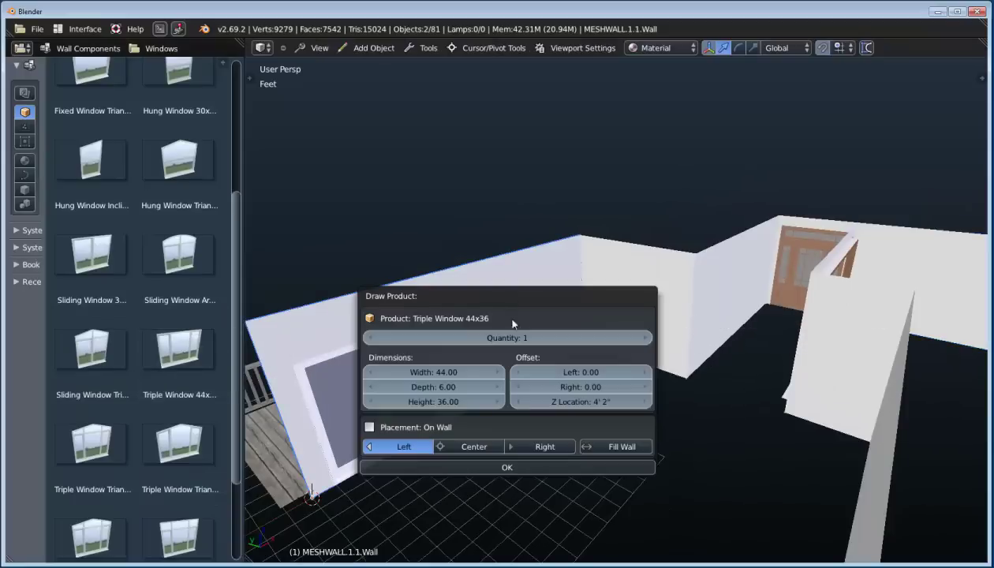
{"action": "left_click", "coordinate": [479, 446]}
{"action": "left_click", "coordinate": [477, 462]}
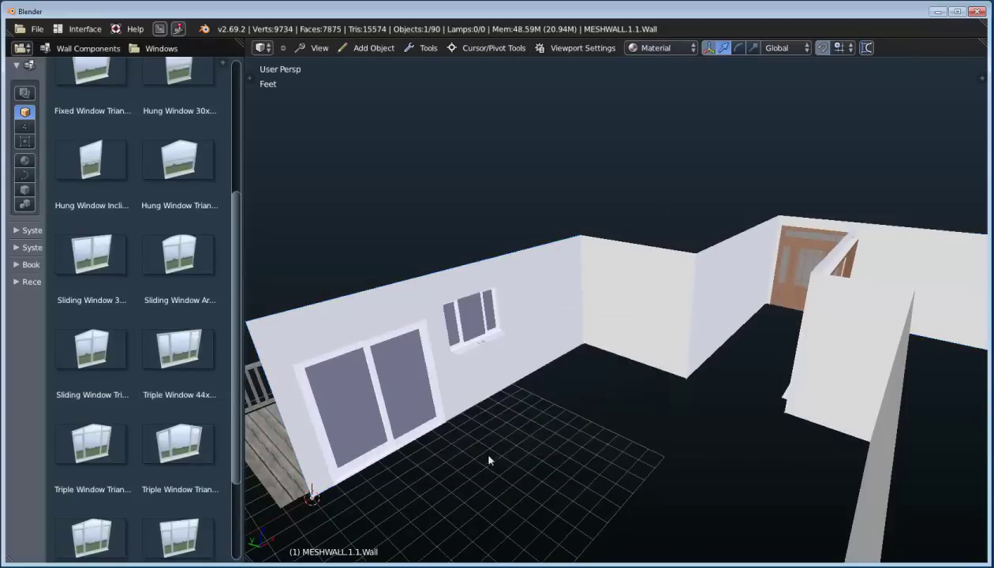
Move the triple window along its wall to Location X 11' 2" in its properties.
{"action": "double_click", "coordinate": [472, 343]}
{"action": "left_click_drag", "start_coordinate": [474, 482], "coordinate": [513, 486]}
{"action": "middle_click_drag", "start_coordinate": [529, 351], "coordinate": [574, 378]}
{"action": "scroll", "coordinate": [574, 394], "scroll_direction": "up", "scroll_amount": 2}
{"action": "middle_click_drag", "start_coordinate": [576, 426], "coordinate": [536, 421]}
{"action": "right_click", "coordinate": [591, 439]}
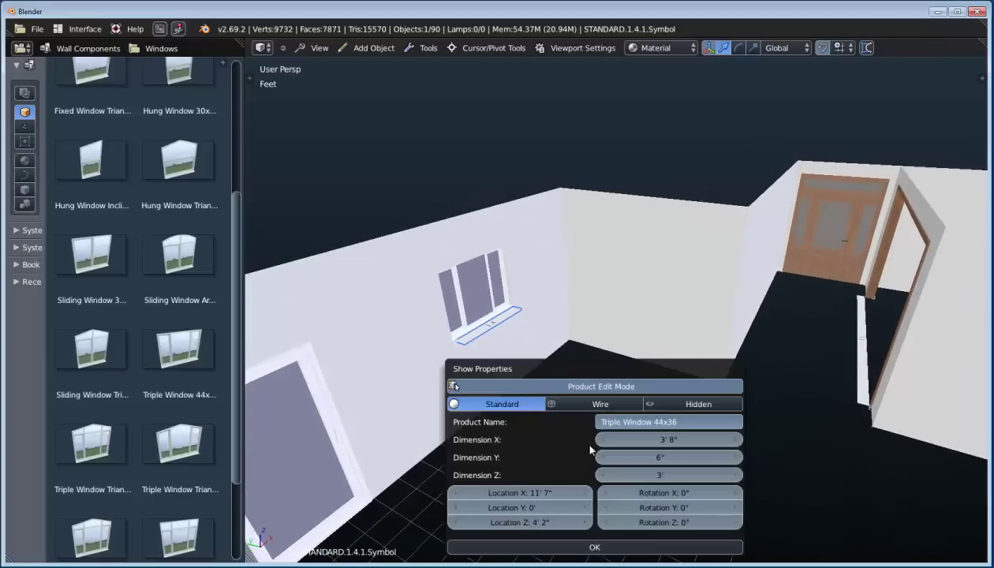
{"action": "left_click_drag", "start_coordinate": [525, 489], "coordinate": [513, 484]}
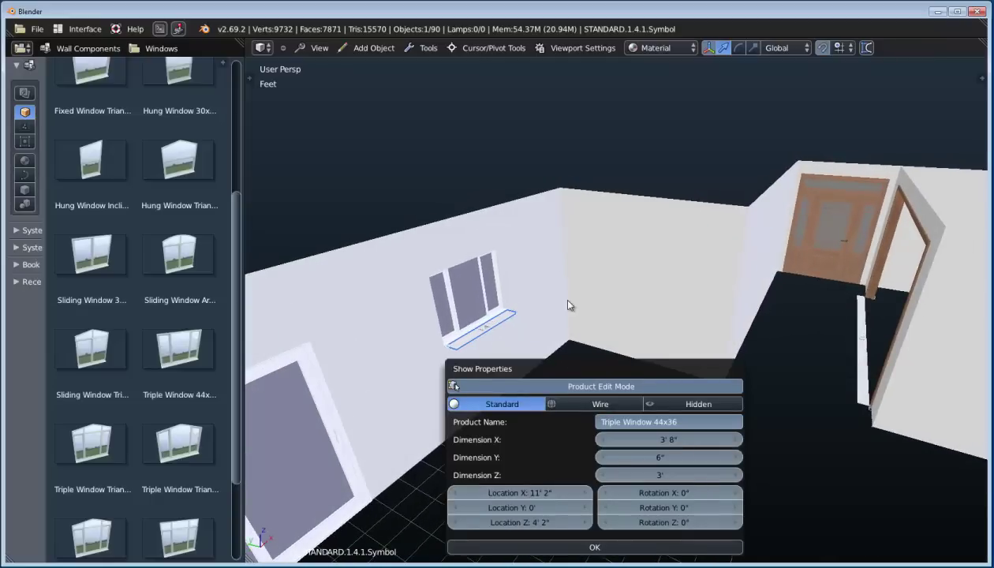
Place the Triple Window w Top Pane 48x48 with Left placement on the eighth wall.
{"action": "middle_click_drag", "start_coordinate": [556, 332], "coordinate": [596, 344]}
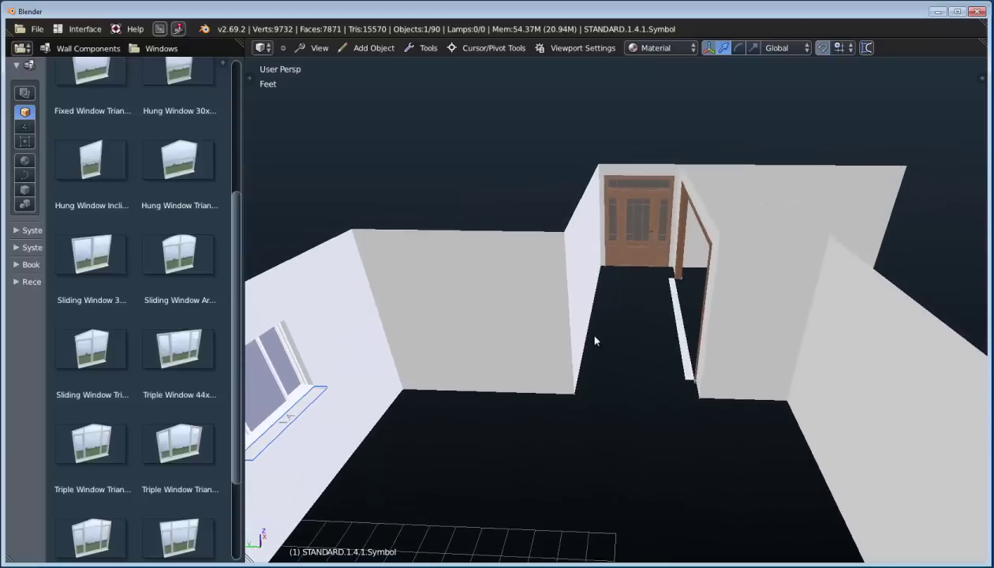
{"action": "left_click_drag", "start_coordinate": [234, 293], "coordinate": [235, 352]}
{"action": "middle_click_drag", "start_coordinate": [268, 451], "coordinate": [332, 402]}
{"action": "mouse_move", "coordinate": [178, 432]}
{"action": "left_mouse_down"}
{"action": "mouse_move", "coordinate": [688, 222]}
{"action": "mouse_move", "coordinate": [699, 227]}
{"action": "left_mouse_up"}
{"action": "left_click", "coordinate": [650, 390]}
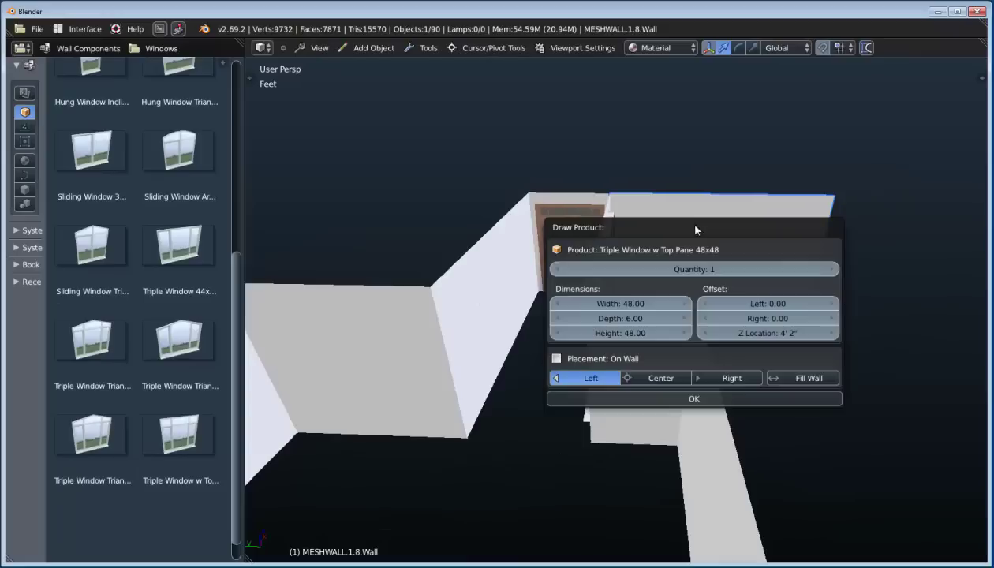
{"action": "left_click", "coordinate": [662, 404]}
Set the top-pane window's Location X to 1' 2" and lower it on the wall through its Location Z.
{"action": "scroll", "coordinate": [673, 254], "scroll_direction": "down", "scroll_amount": 2}
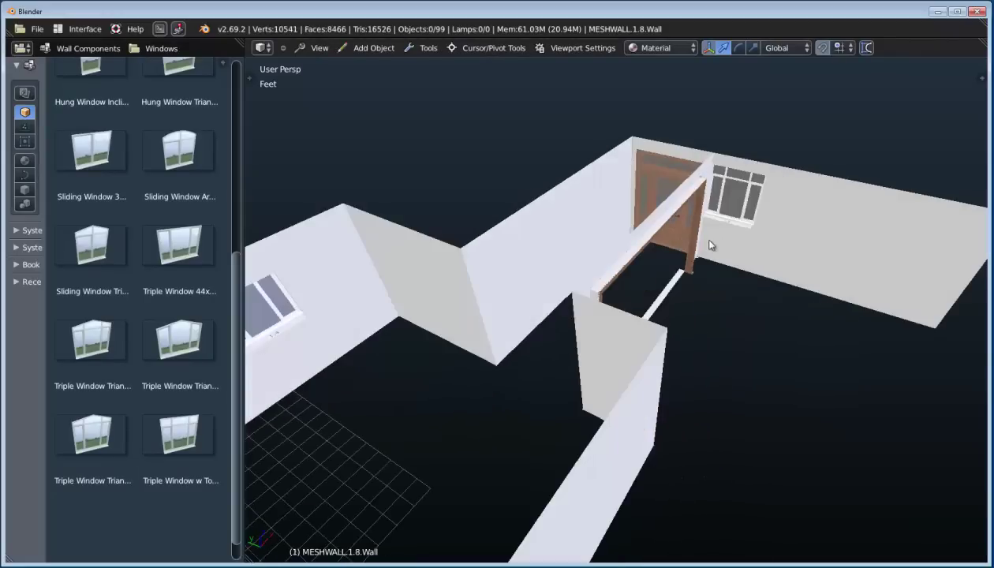
{"action": "scroll", "coordinate": [731, 262], "scroll_direction": "up", "scroll_amount": 1}
{"action": "middle_click_drag", "start_coordinate": [724, 269], "coordinate": [673, 303], "text": "shift"}
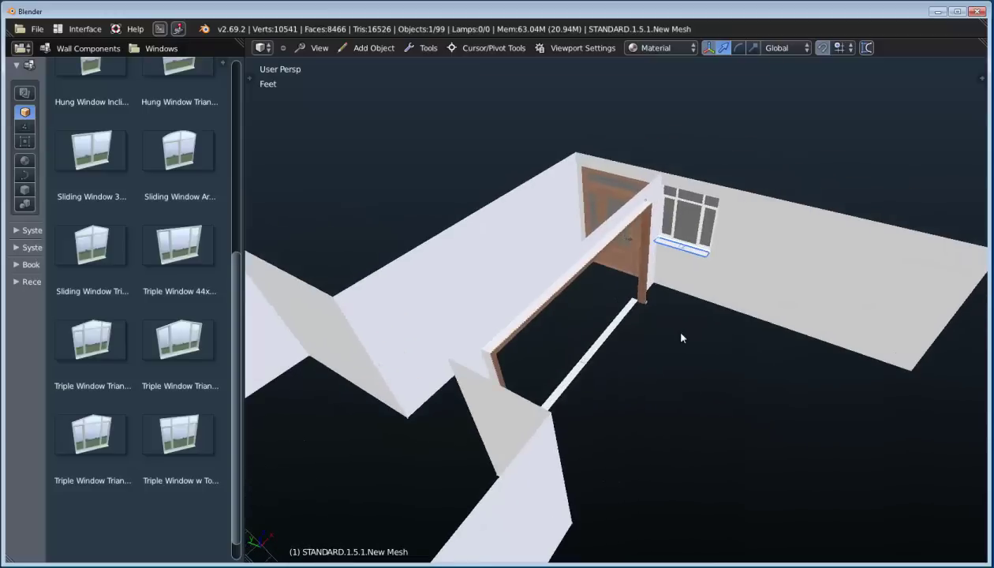
{"action": "right_click", "coordinate": [679, 333]}
{"action": "left_click_drag", "start_coordinate": [598, 461], "coordinate": [606, 466]}
{"action": "middle_click_drag", "start_coordinate": [676, 356], "coordinate": [614, 398]}
{"action": "double_click", "coordinate": [649, 384]}
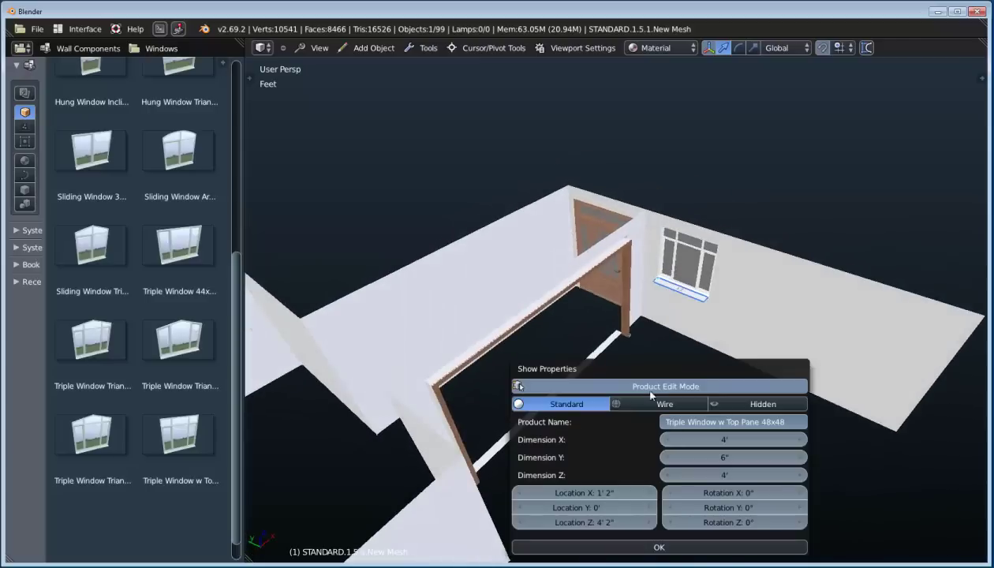
{"action": "left_click_drag", "start_coordinate": [590, 528], "coordinate": [574, 528]}
Add a floor plane to the room at Z location 0.00.
{"action": "middle_click_drag", "start_coordinate": [573, 527], "coordinate": [590, 379]}
{"action": "scroll", "coordinate": [584, 382], "scroll_direction": "up", "scroll_amount": 2}
{"action": "scroll", "coordinate": [583, 377], "scroll_direction": "down", "scroll_amount": 1}
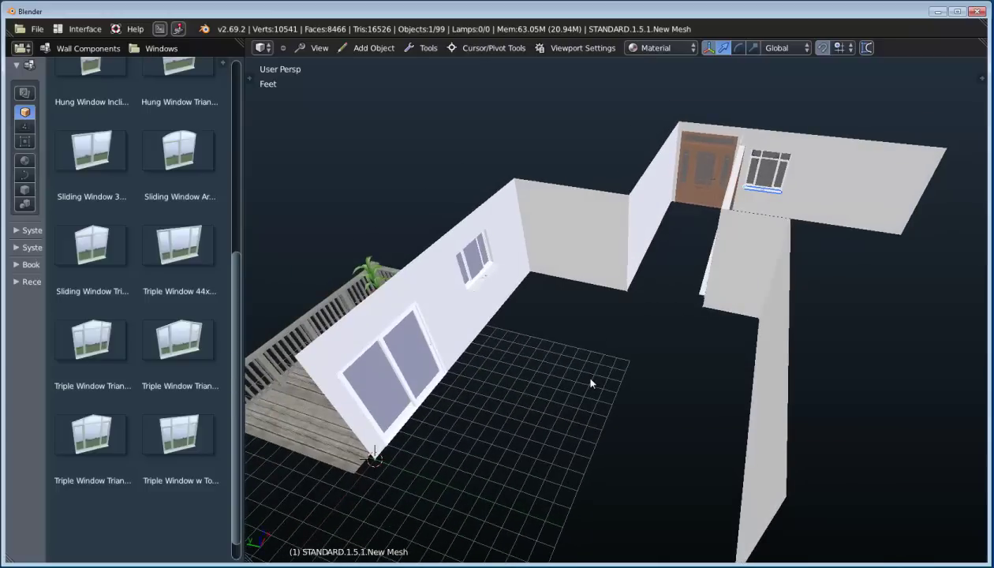
{"action": "key", "text": "shift+a"}
{"action": "left_click", "coordinate": [554, 395]}
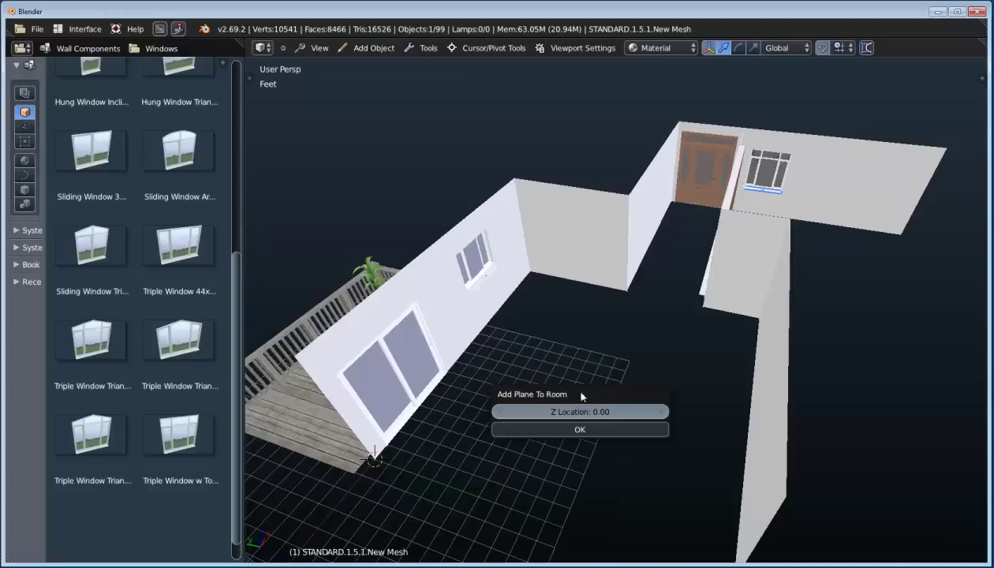
{"action": "left_click", "coordinate": [586, 430]}
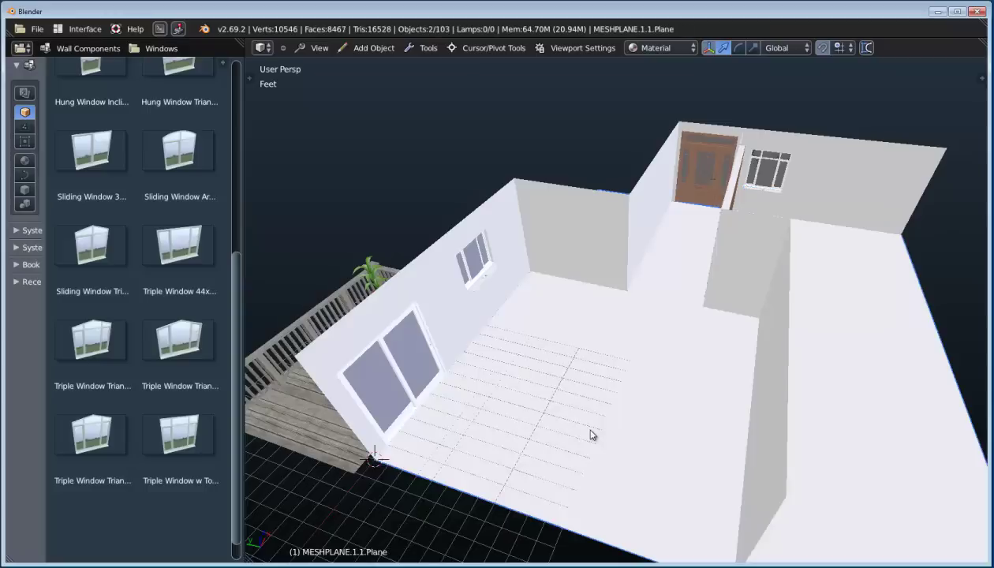
Open the Textured Paint category of the Interior Materials library.
{"action": "middle_click_drag", "start_coordinate": [657, 453], "coordinate": [641, 410]}
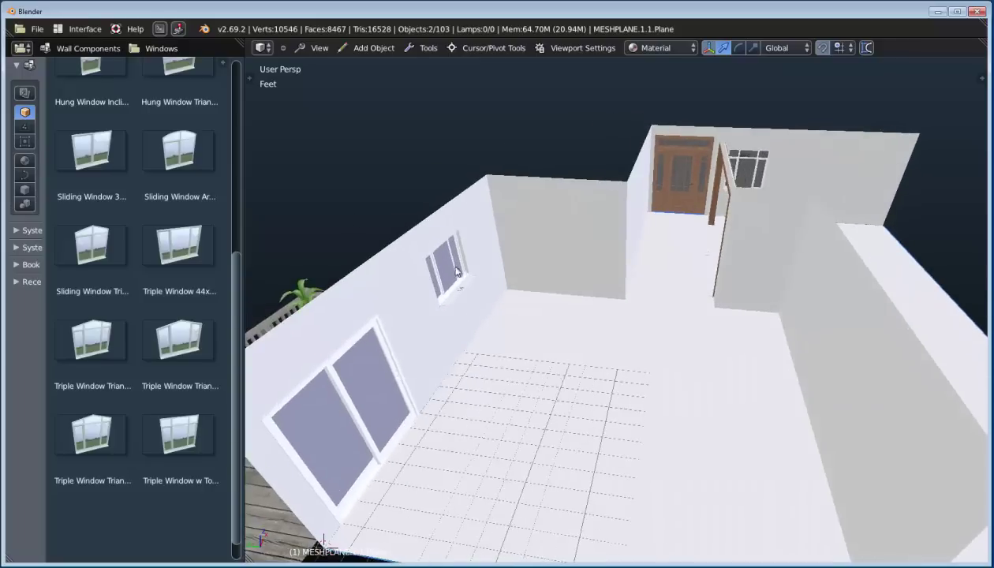
{"action": "left_click", "coordinate": [25, 161]}
{"action": "left_click", "coordinate": [146, 49]}
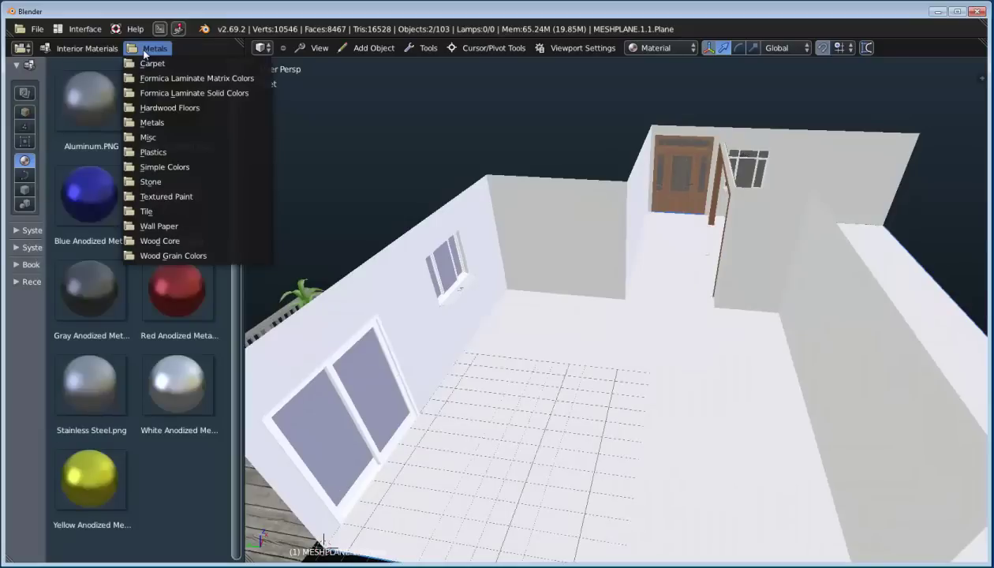
{"action": "left_click", "coordinate": [210, 199]}
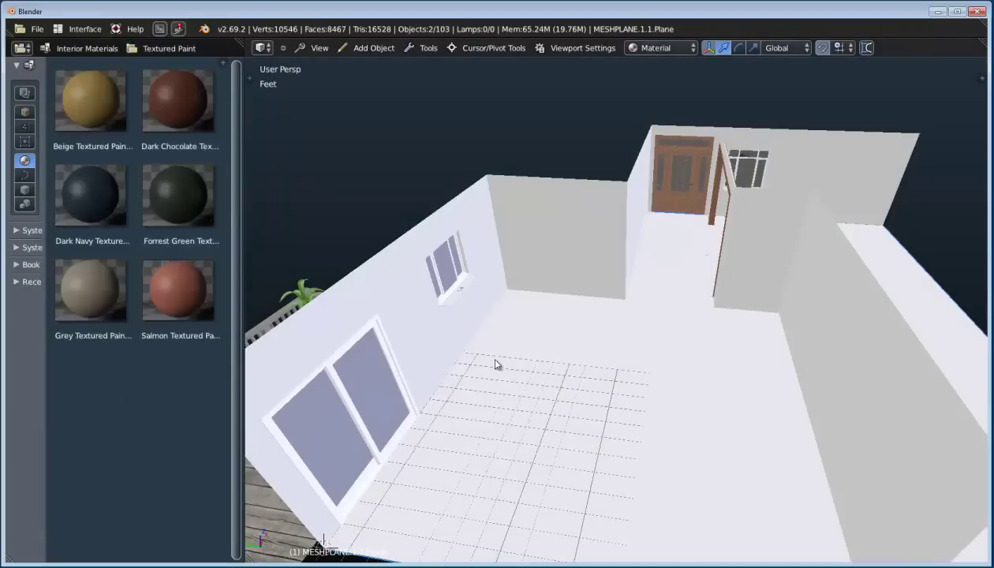
Assign the Grey Textured Paint material to all the walls of the room.
{"action": "middle_click_drag", "start_coordinate": [495, 358], "coordinate": [478, 355]}
{"action": "mouse_move", "coordinate": [94, 279]}
{"action": "left_mouse_down"}
{"action": "mouse_move", "coordinate": [242, 269]}
{"action": "mouse_move", "coordinate": [347, 192]}
{"action": "mouse_move", "coordinate": [167, 263]}
{"action": "mouse_move", "coordinate": [372, 150]}
{"action": "left_mouse_up"}
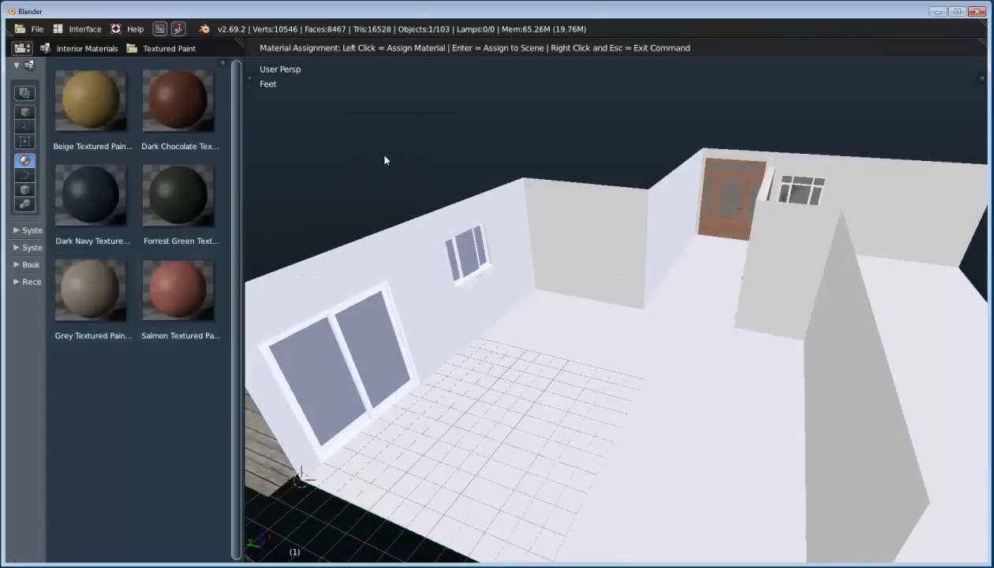
{"action": "left_click", "coordinate": [379, 258]}
{"action": "left_click", "coordinate": [566, 214]}
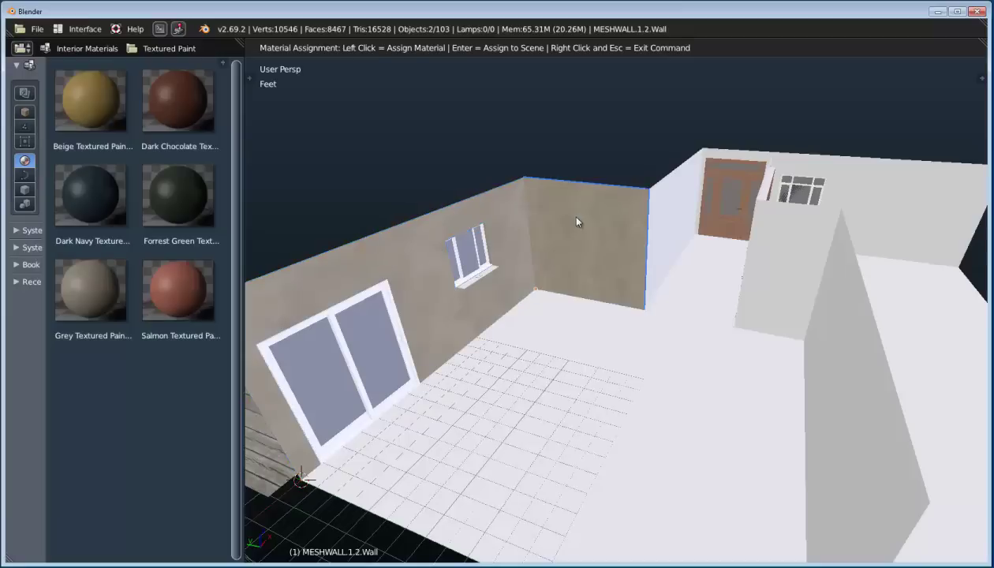
{"action": "left_click", "coordinate": [664, 195]}
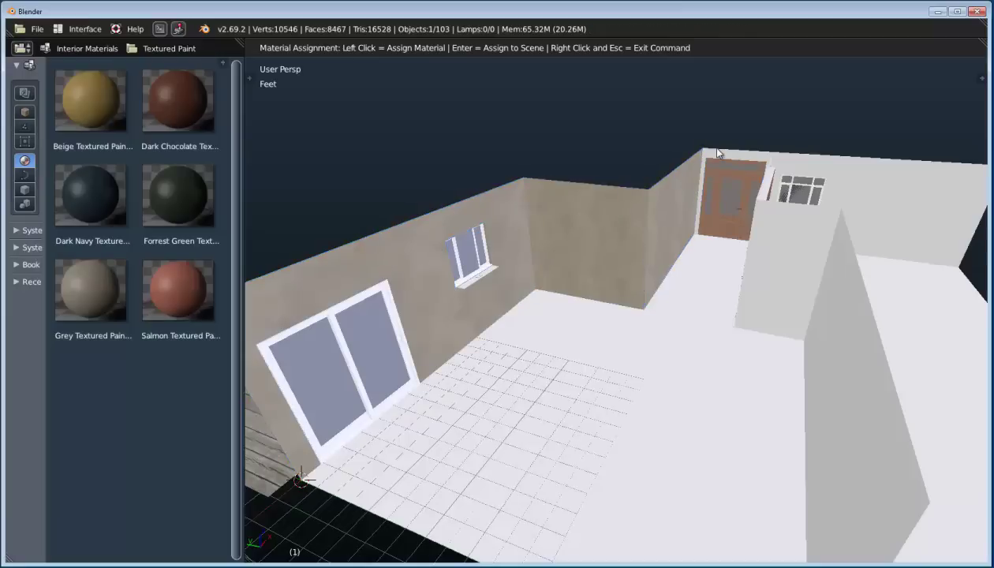
{"action": "left_click", "coordinate": [881, 173]}
{"action": "left_click", "coordinate": [830, 234]}
{"action": "left_click", "coordinate": [823, 308]}
{"action": "middle_click_drag", "start_coordinate": [792, 342], "coordinate": [573, 382]}
{"action": "middle_click_drag", "start_coordinate": [573, 437], "coordinate": [612, 362]}
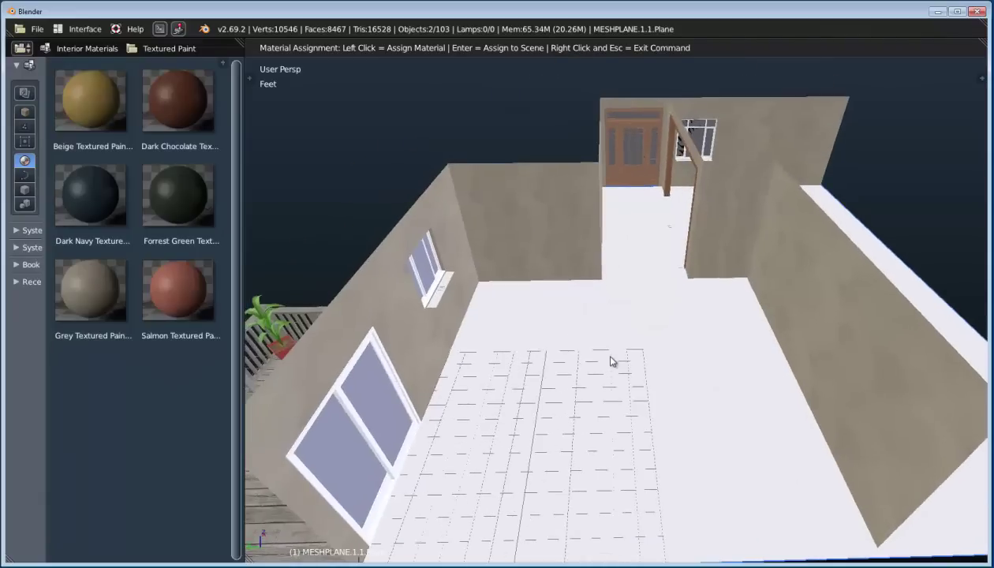
{"action": "right_click", "coordinate": [606, 352]}
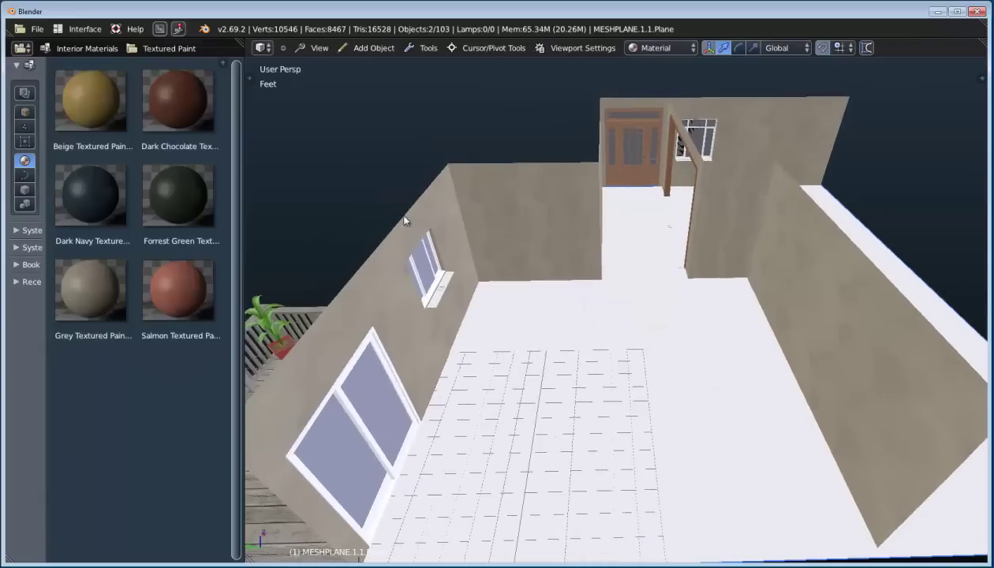
Assign the Arrow Cherry Hardwood material from the Hardwood Floors category to the floor plane.
{"action": "left_click", "coordinate": [164, 50]}
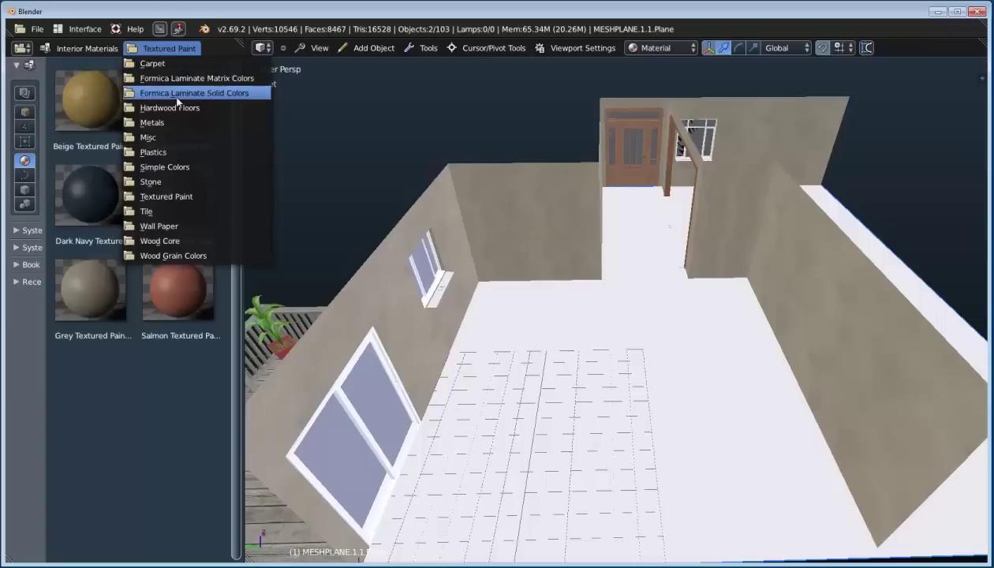
{"action": "left_click", "coordinate": [174, 104]}
{"action": "left_click_drag", "start_coordinate": [93, 103], "coordinate": [641, 360]}
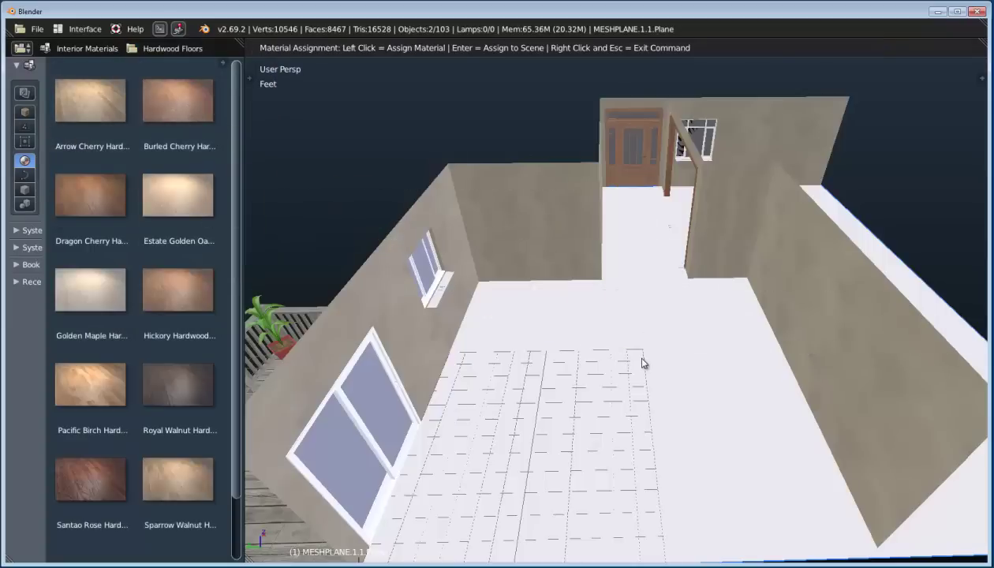
{"action": "left_click", "coordinate": [644, 361]}
{"action": "right_click", "coordinate": [647, 363]}
Set the Arrow Cherry Hardwood material's texture rotation to 90° and its X scale to 6.4.
{"action": "middle_click_drag", "start_coordinate": [643, 395], "coordinate": [629, 427]}
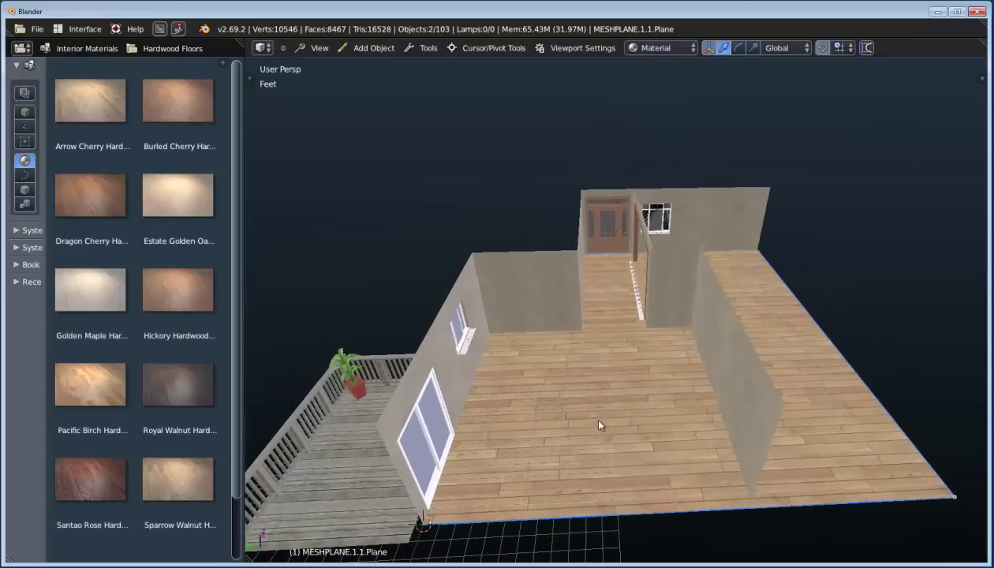
{"action": "scroll", "coordinate": [592, 424], "scroll_direction": "up", "scroll_amount": 3}
{"action": "middle_click_drag", "start_coordinate": [623, 363], "coordinate": [641, 397]}
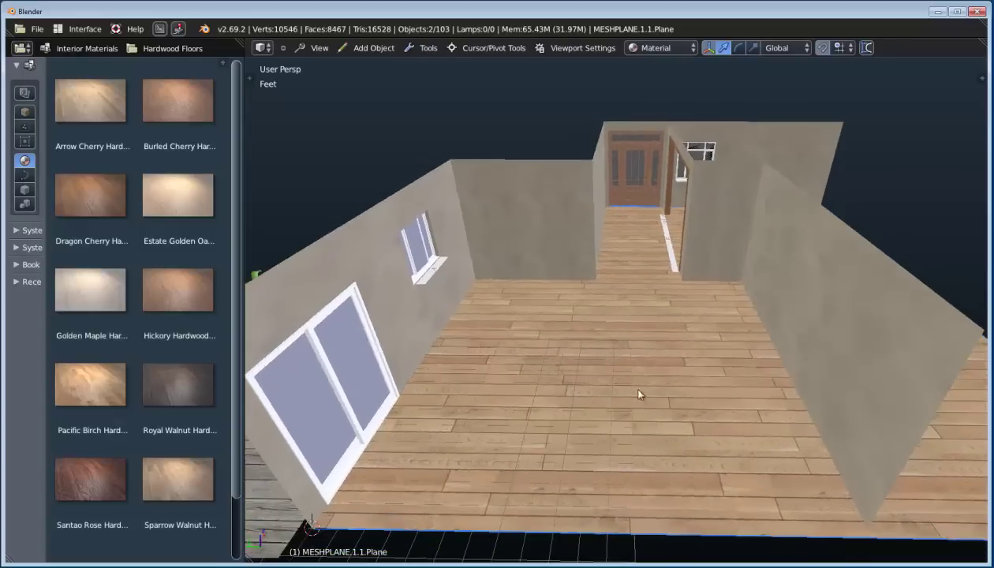
{"action": "left_click", "coordinate": [246, 74]}
{"action": "left_click", "coordinate": [313, 112]}
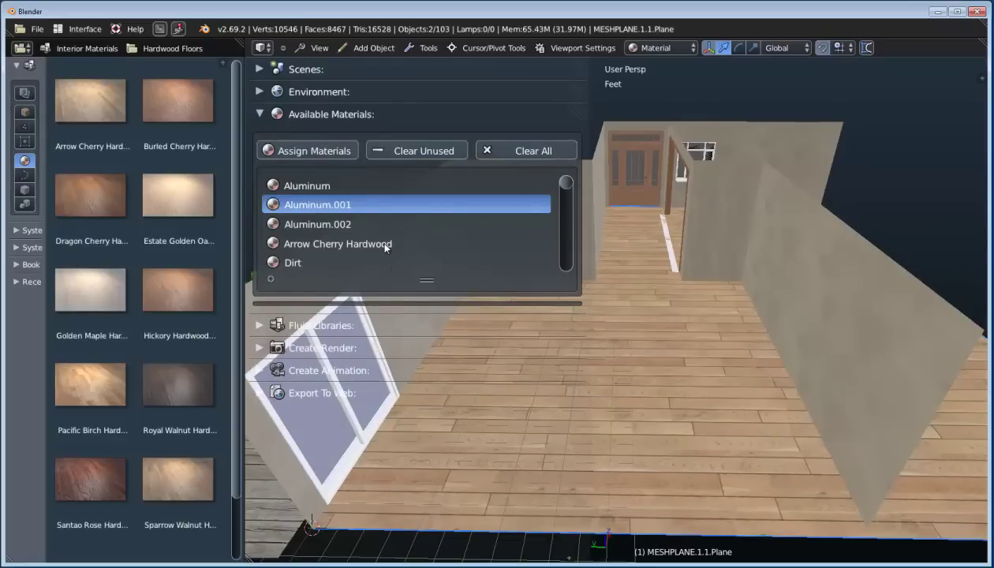
{"action": "left_click", "coordinate": [344, 245]}
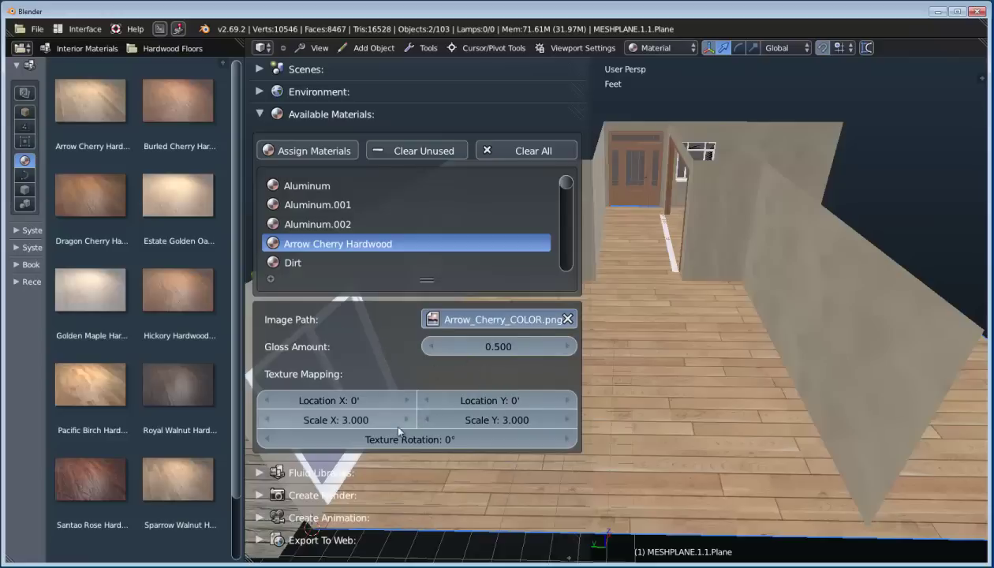
{"action": "left_click_drag", "start_coordinate": [401, 439], "coordinate": [462, 428]}
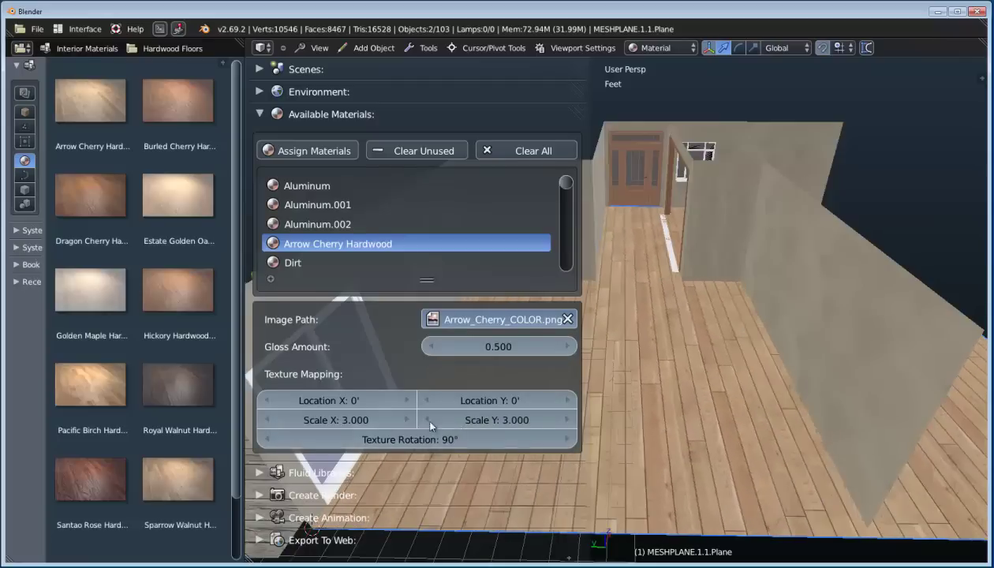
{"action": "left_click_drag", "start_coordinate": [332, 420], "coordinate": [355, 421]}
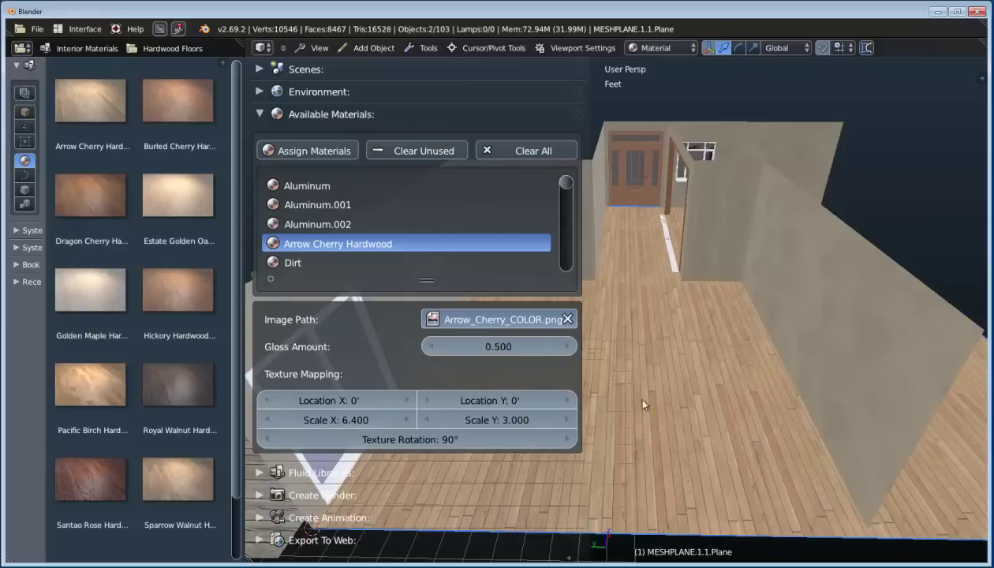
{"action": "left_click", "coordinate": [354, 115]}
{"action": "key", "text": "t"}
Preview the whole room with the viewport shading set to Rendered.
{"action": "middle_click_drag", "start_coordinate": [625, 295], "coordinate": [567, 400]}
{"action": "scroll", "coordinate": [584, 361], "scroll_direction": "up", "scroll_amount": 2}
{"action": "scroll", "coordinate": [574, 364], "scroll_direction": "down", "scroll_amount": 5}
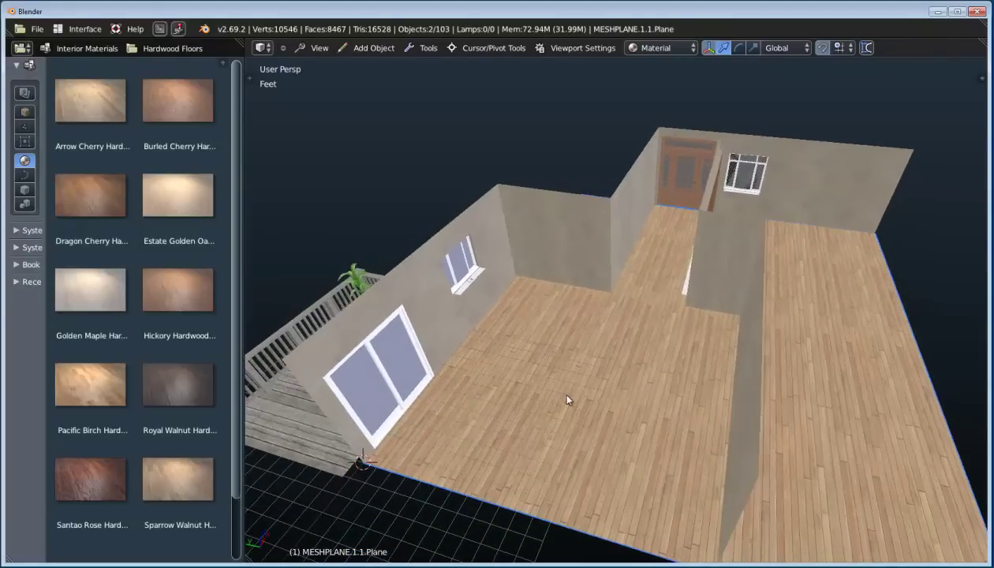
{"action": "left_click", "coordinate": [655, 49]}
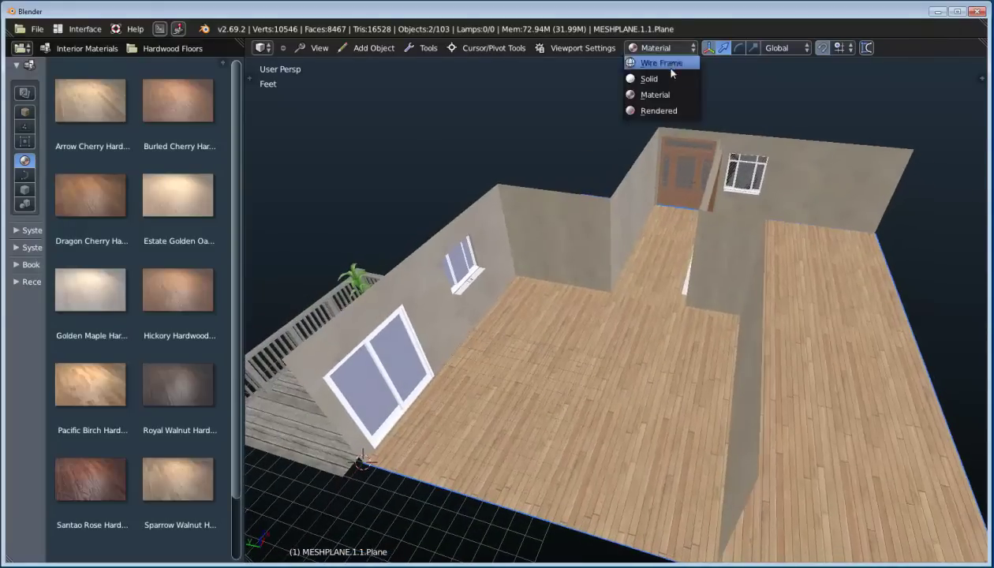
{"action": "left_click", "coordinate": [667, 109]}
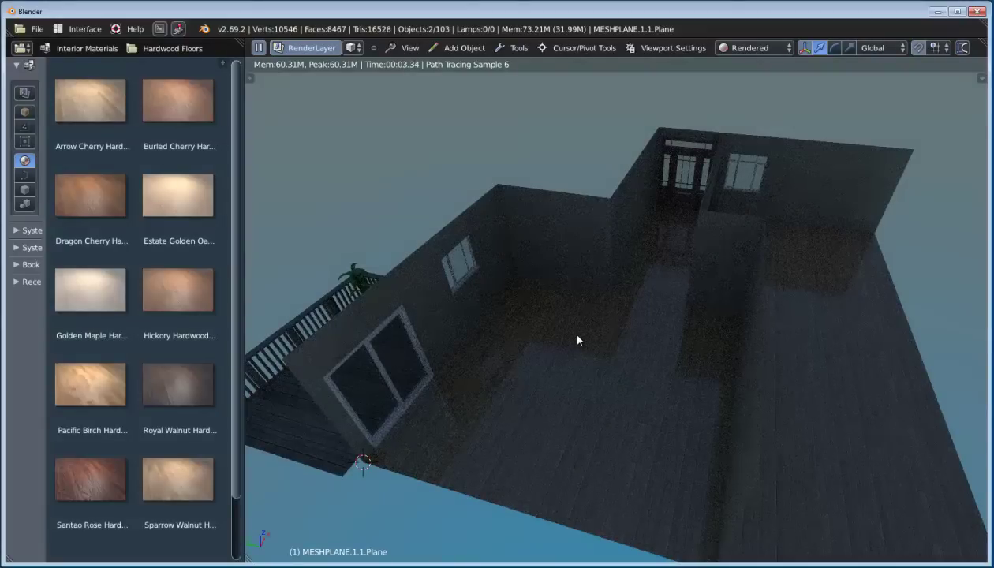
Add a Sun lamp to light the room, and return the viewport shading to Material.
{"action": "key", "text": "shift+a"}
{"action": "mouse_move", "coordinate": [555, 434]}
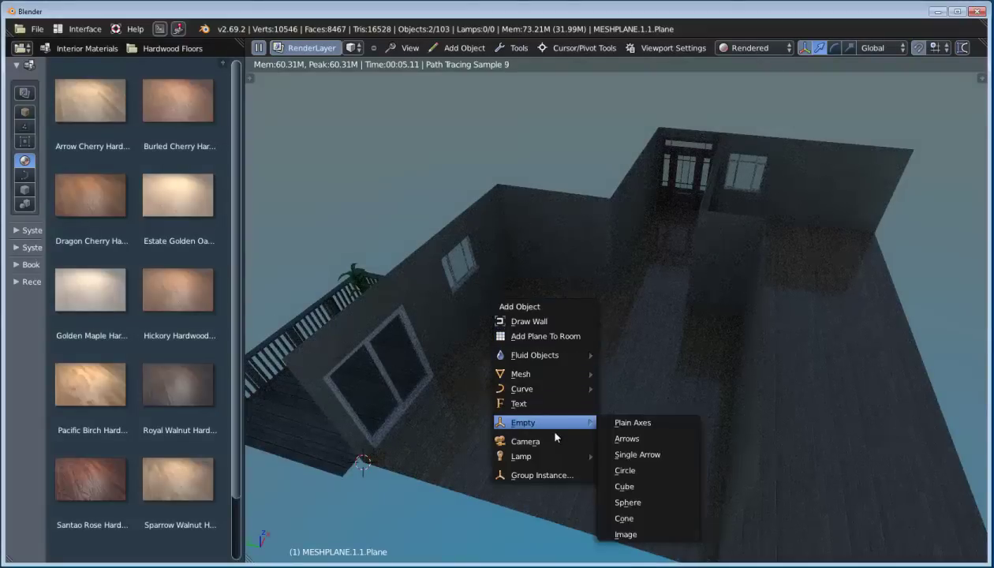
{"action": "mouse_move", "coordinate": [548, 456]}
{"action": "left_click", "coordinate": [624, 474]}
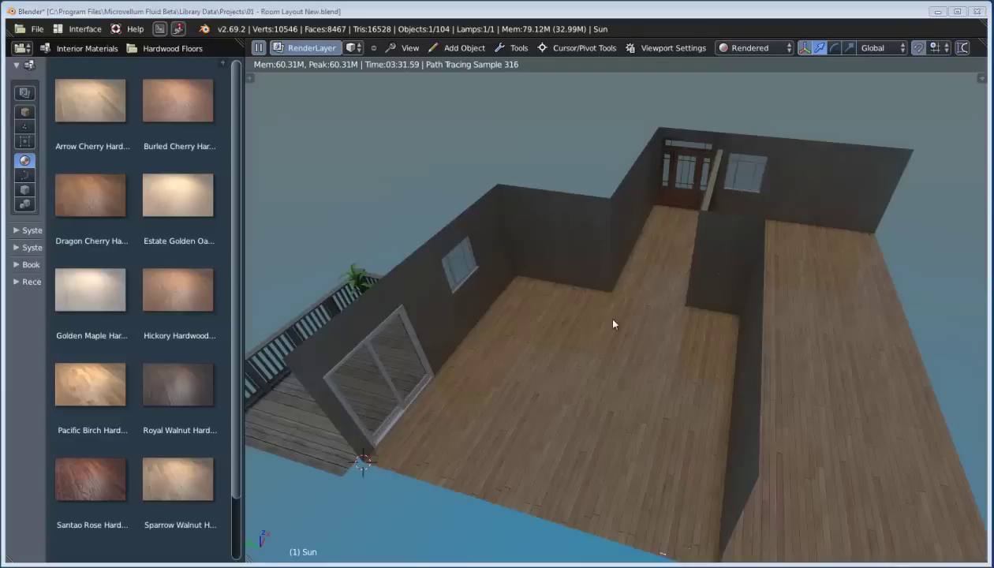
{"action": "left_click", "coordinate": [758, 49]}
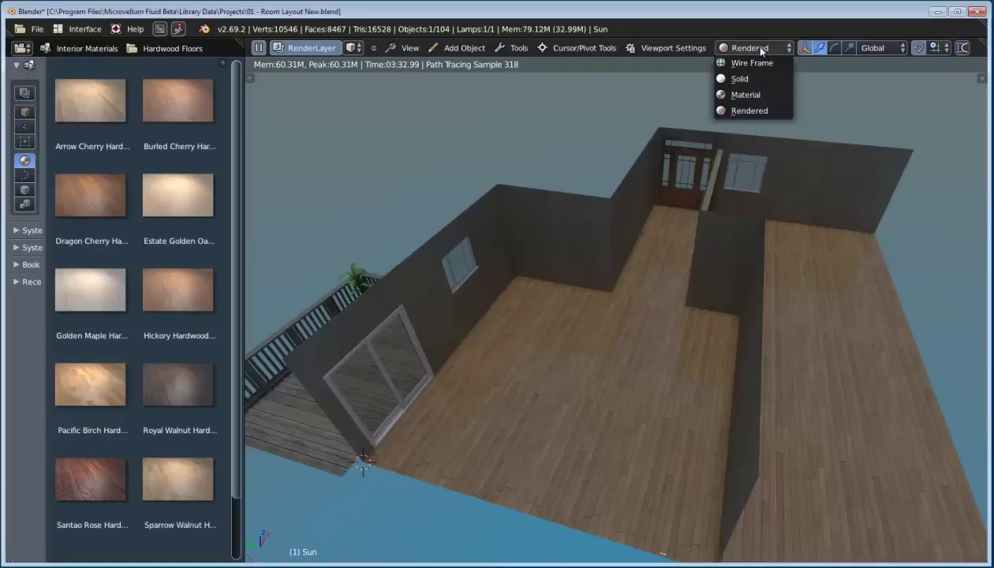
{"action": "left_click", "coordinate": [746, 95]}
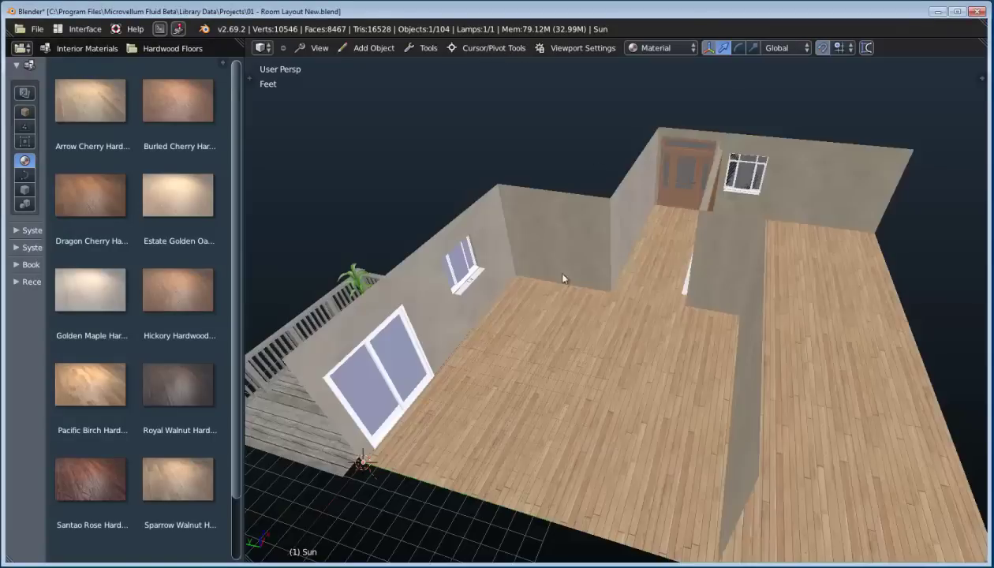
Switch the library to products and open the Base Corner Cabinets category of the Frameless Cabinets library.
{"action": "scroll", "coordinate": [552, 316], "scroll_direction": "up", "scroll_amount": 4}
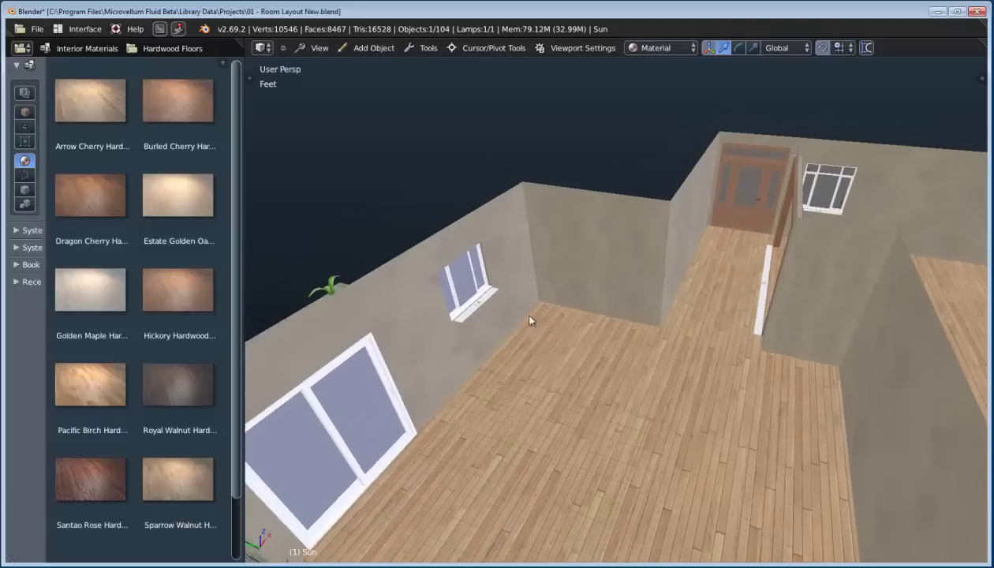
{"action": "left_click", "coordinate": [25, 112]}
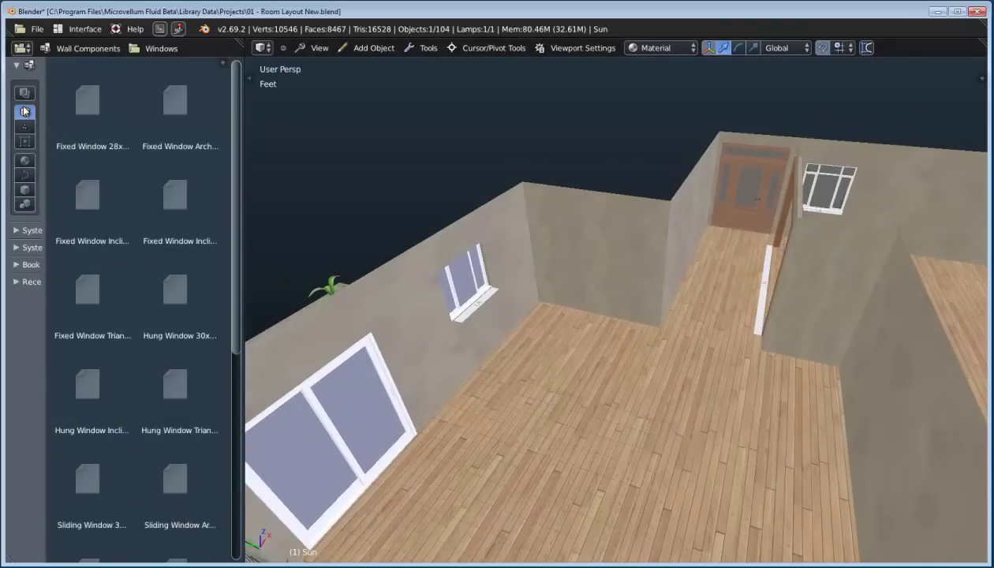
{"action": "left_click", "coordinate": [70, 52]}
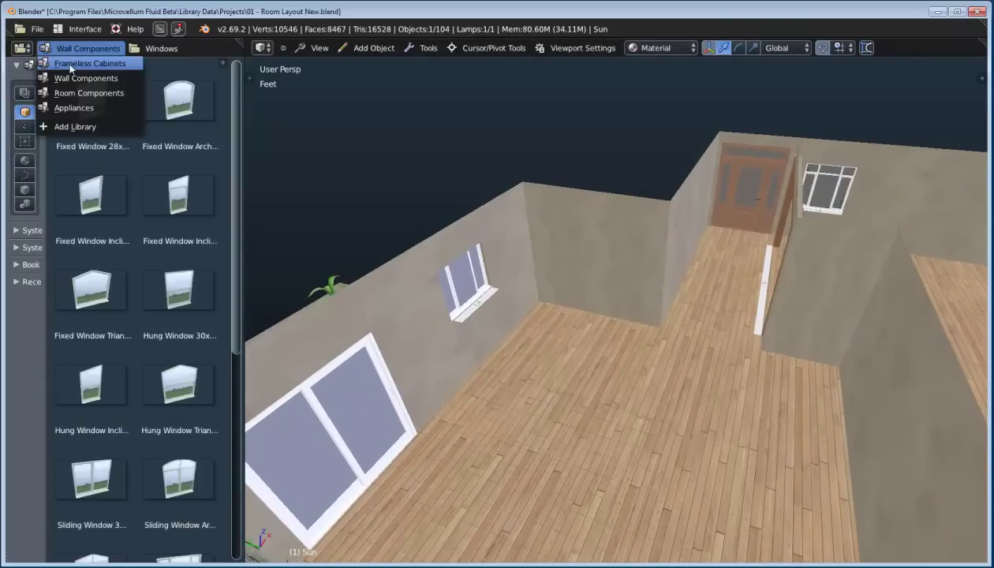
{"action": "left_click", "coordinate": [70, 64]}
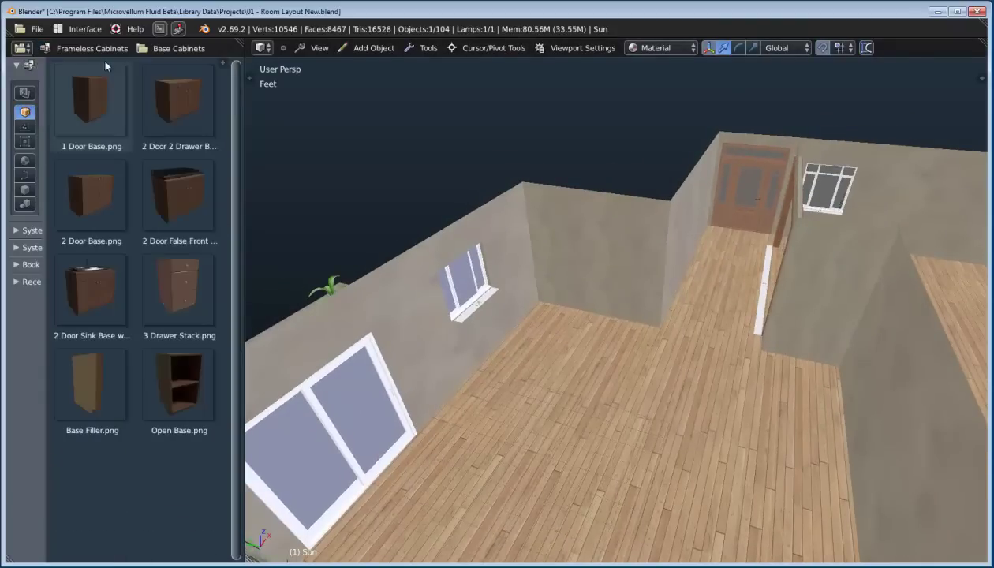
{"action": "left_click", "coordinate": [178, 51]}
{"action": "left_click", "coordinate": [185, 79]}
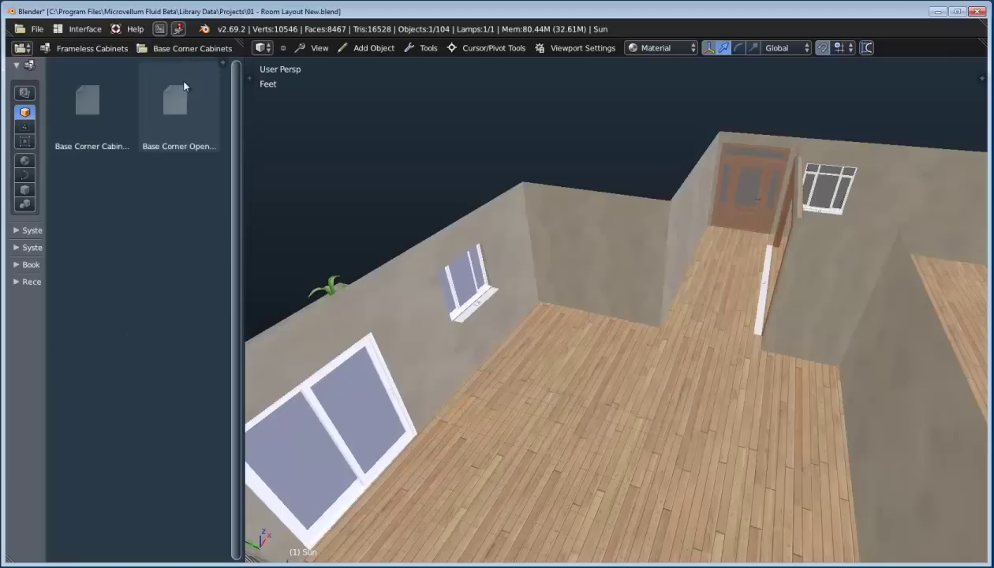
Place a Base Corner Cabinet against the left end of the wall that meets the window wall, keeping its default dimensions.
{"action": "middle_click_drag", "start_coordinate": [545, 298], "coordinate": [588, 237]}
{"action": "right_click", "coordinate": [590, 236]}
{"action": "scroll", "coordinate": [592, 235], "scroll_direction": "up", "scroll_amount": 7}
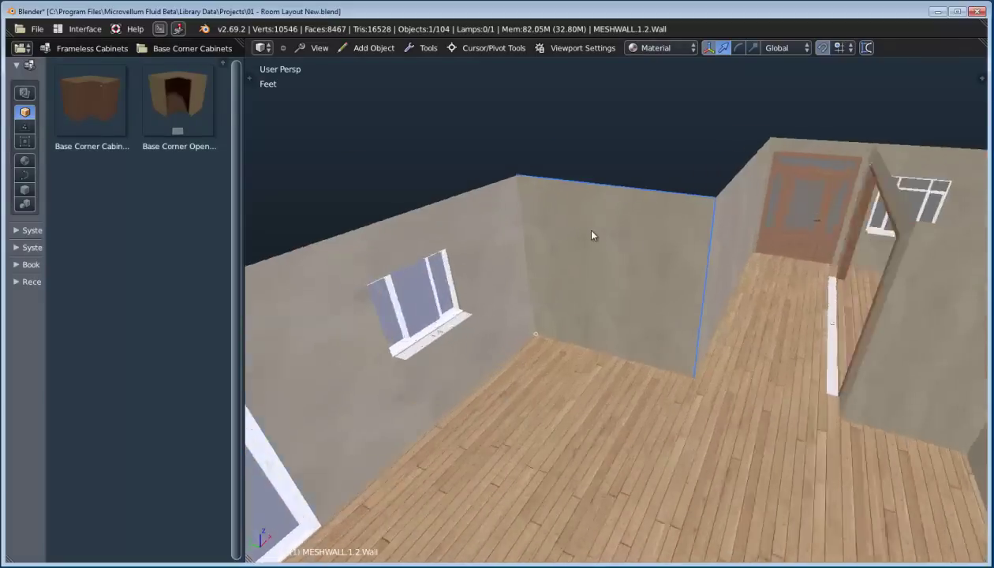
{"action": "middle_click_drag", "start_coordinate": [521, 390], "coordinate": [586, 395]}
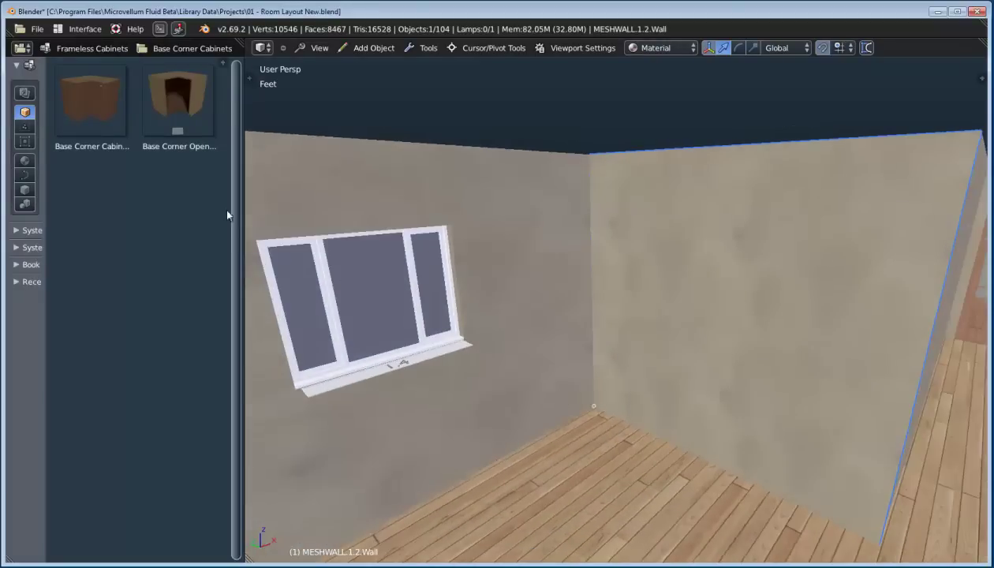
{"action": "mouse_move", "coordinate": [90, 118]}
{"action": "left_mouse_down"}
{"action": "mouse_move", "coordinate": [586, 236]}
{"action": "mouse_move", "coordinate": [686, 238]}
{"action": "left_mouse_up"}
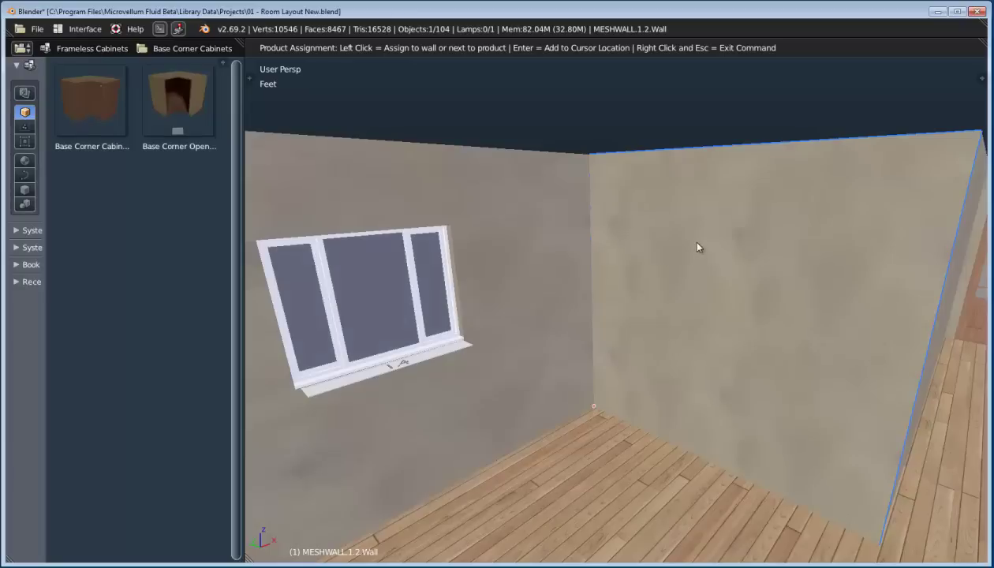
{"action": "left_click", "coordinate": [692, 237]}
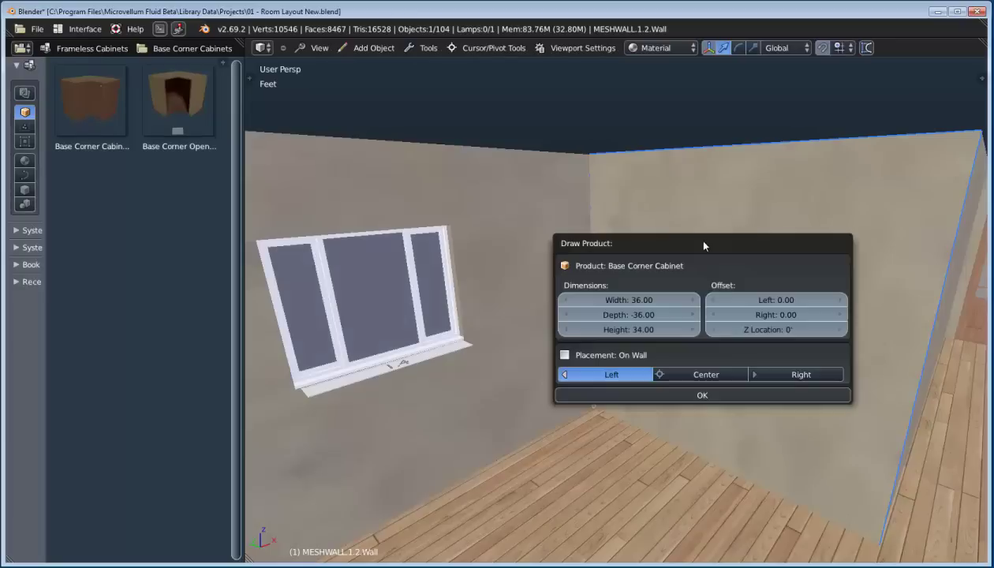
{"action": "left_click", "coordinate": [699, 394]}
Place the closed Upper Notched Corner from Upper Corner Cabinets on the same wall with Left placement, above the base corner cabinet.
{"action": "middle_click_drag", "start_coordinate": [675, 383], "coordinate": [564, 406]}
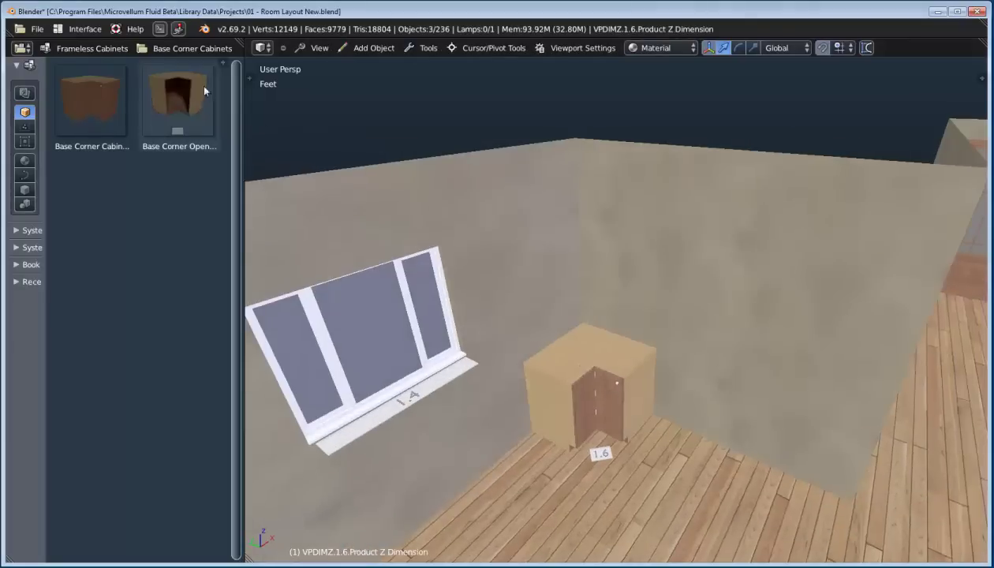
{"action": "left_click", "coordinate": [187, 47]}
{"action": "left_click", "coordinate": [190, 135]}
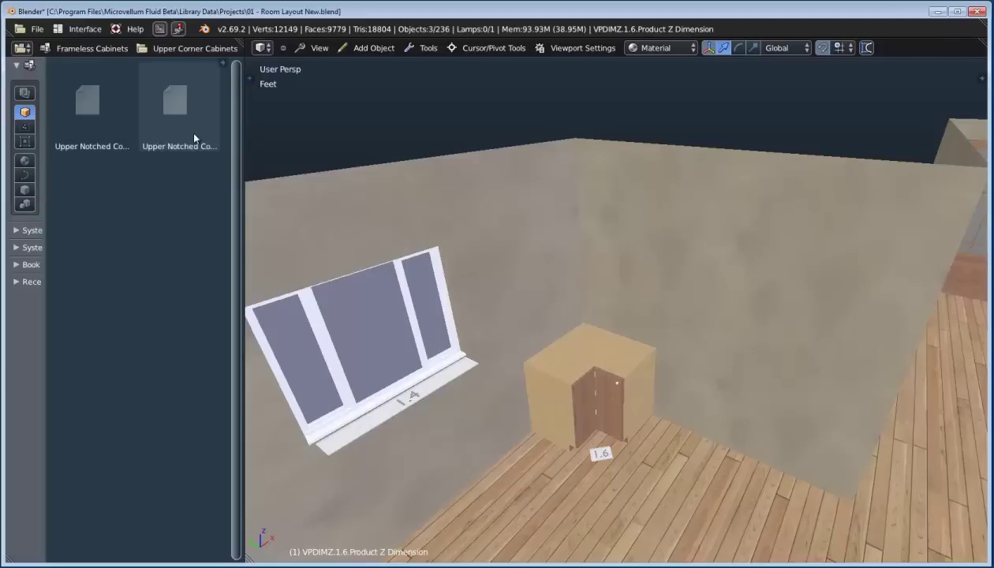
{"action": "mouse_move", "coordinate": [119, 124]}
{"action": "left_mouse_down"}
{"action": "mouse_move", "coordinate": [597, 195]}
{"action": "mouse_move", "coordinate": [678, 196]}
{"action": "left_mouse_up"}
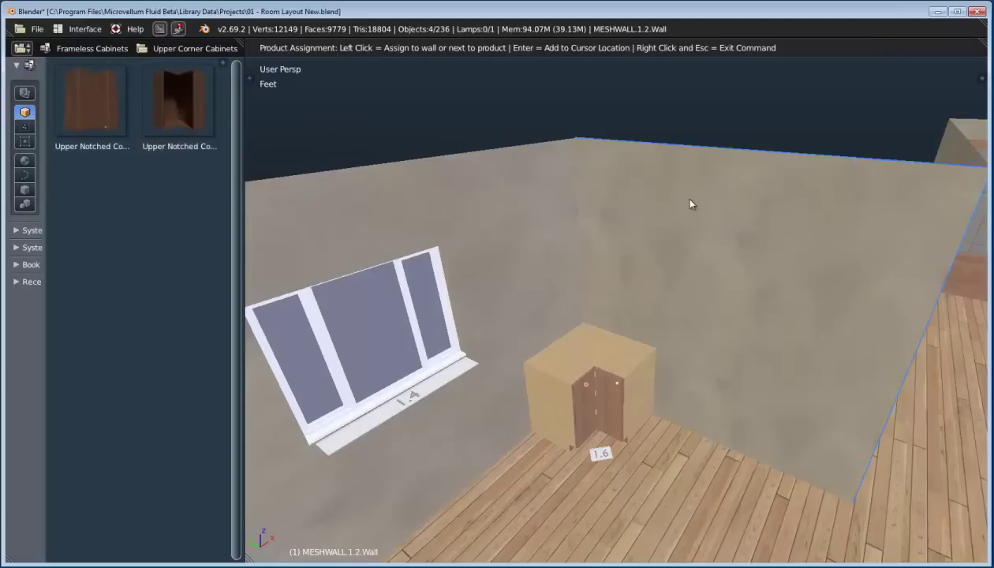
{"action": "left_click", "coordinate": [679, 195]}
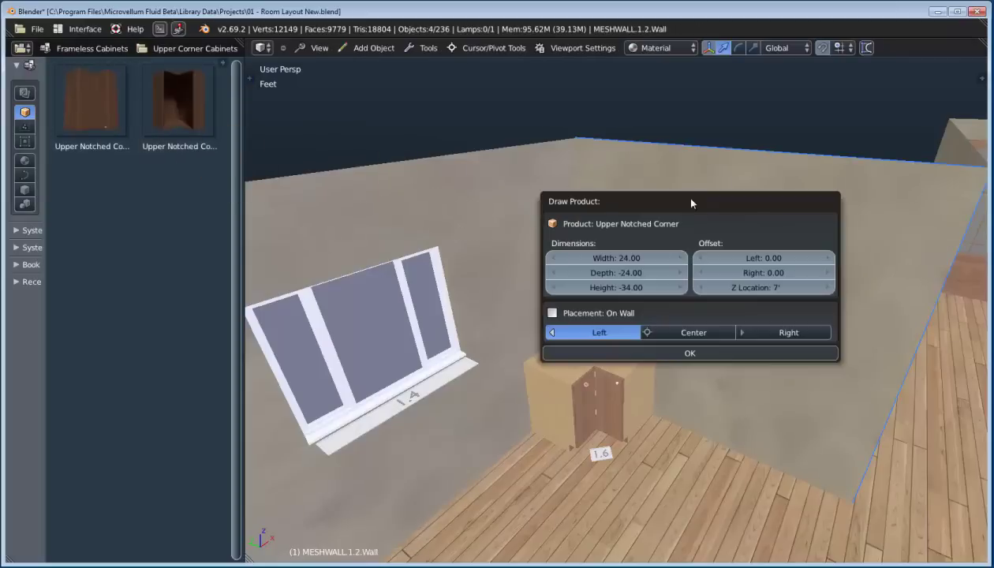
{"action": "left_click", "coordinate": [682, 352]}
Place a Tall Refrigerator Cabinet from Tall Cabinets on the same wall with Right placement and a right offset of 1.00.
{"action": "middle_click_drag", "start_coordinate": [681, 371], "coordinate": [637, 330]}
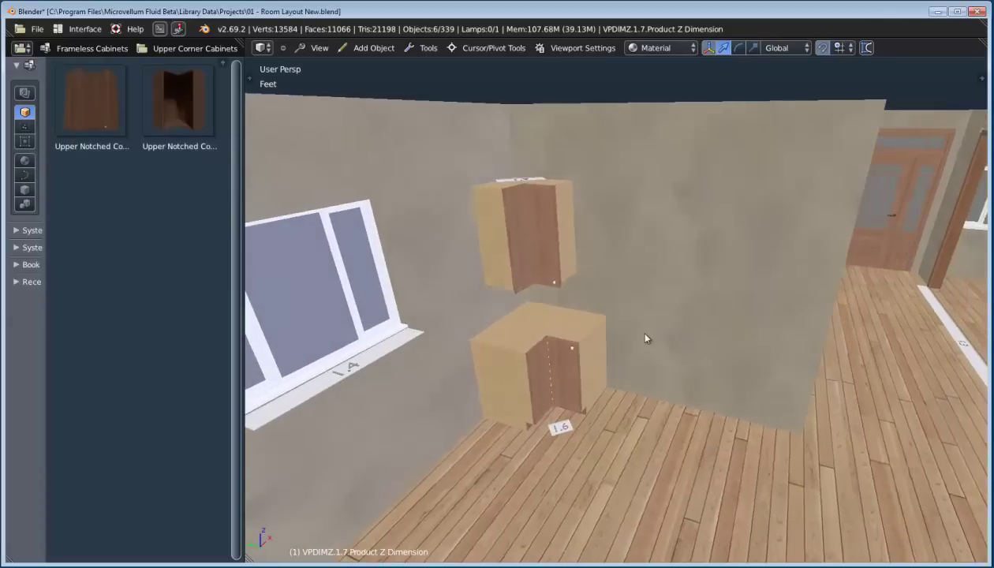
{"action": "left_click", "coordinate": [179, 49]}
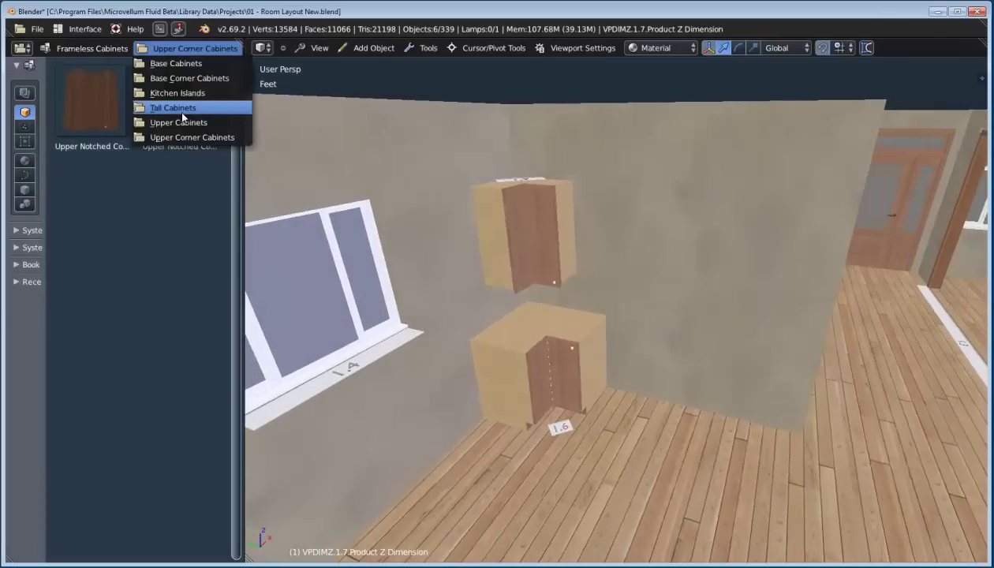
{"action": "left_click", "coordinate": [178, 106]}
{"action": "left_click", "coordinate": [179, 194]}
{"action": "left_click", "coordinate": [747, 232]}
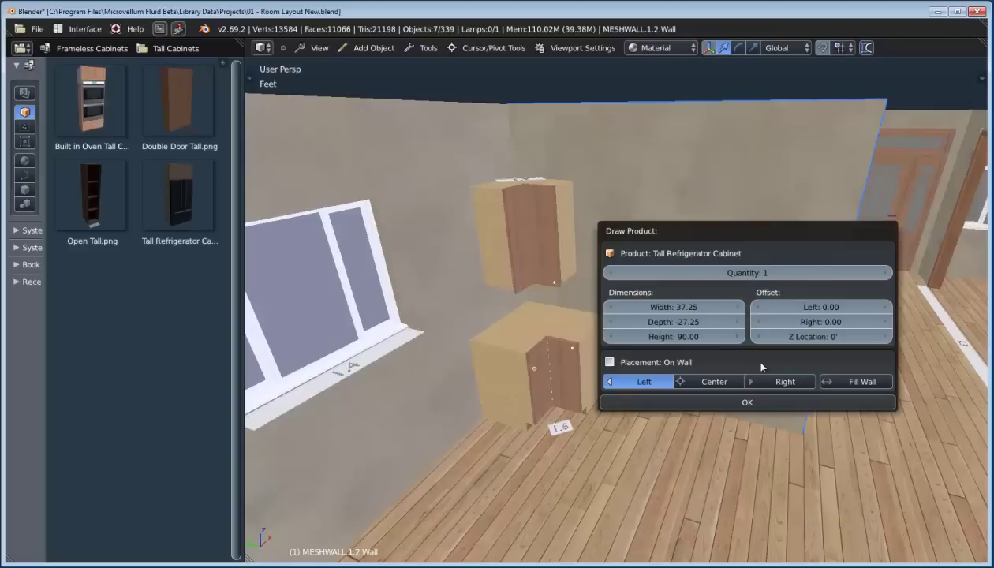
{"action": "left_click", "coordinate": [763, 382]}
{"action": "left_click", "coordinate": [858, 324]}
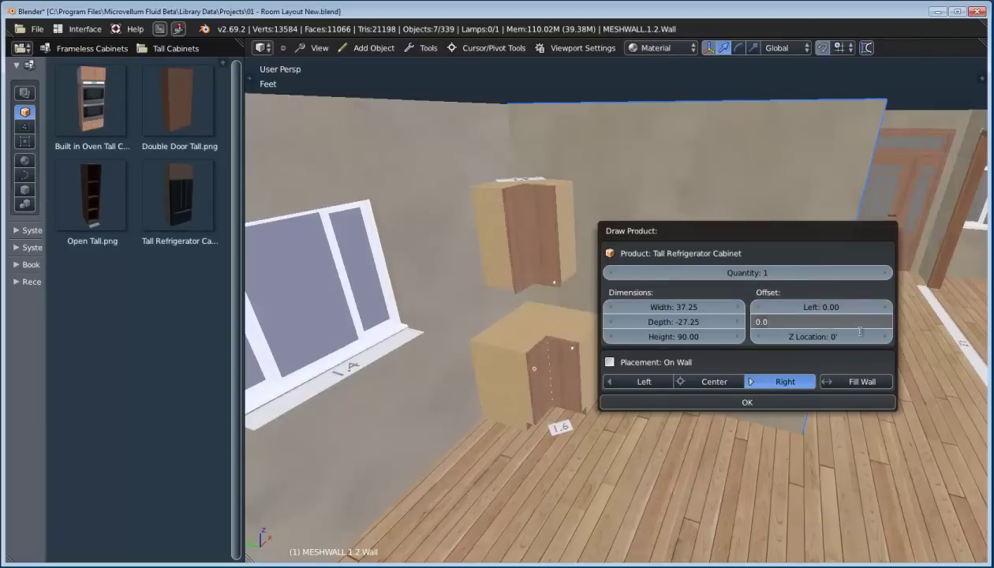
{"action": "type", "text": "1"}
{"action": "key", "text": "Return"}
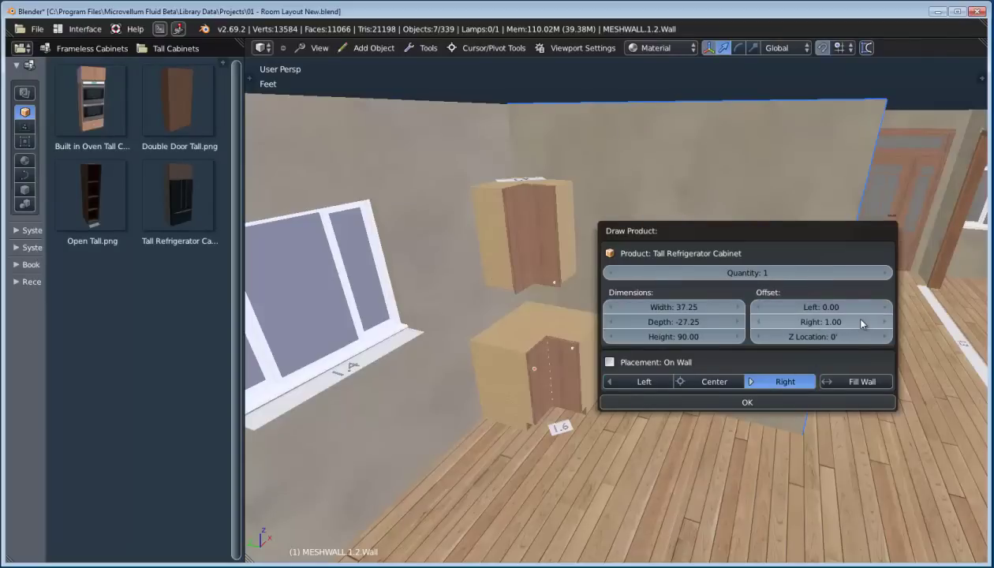
{"action": "left_click", "coordinate": [779, 402]}
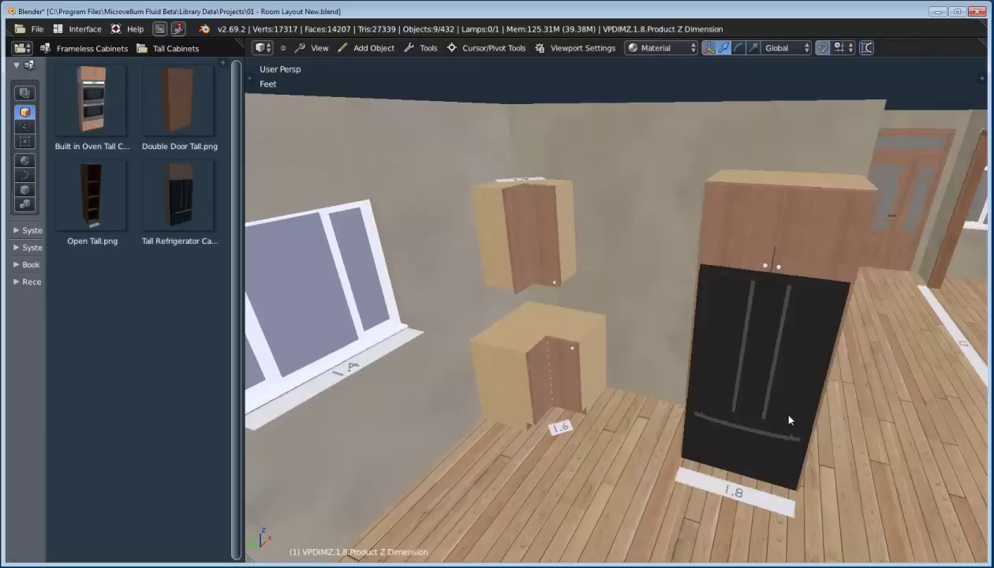
Place a 2 Door 2 Drawer Base from Base Cabinets next to the base corner cabinet, using Fill Right to reach the refrigerator cabinet.
{"action": "middle_click_drag", "start_coordinate": [776, 409], "coordinate": [743, 407]}
{"action": "scroll", "coordinate": [856, 207], "scroll_direction": "up", "scroll_amount": 5}
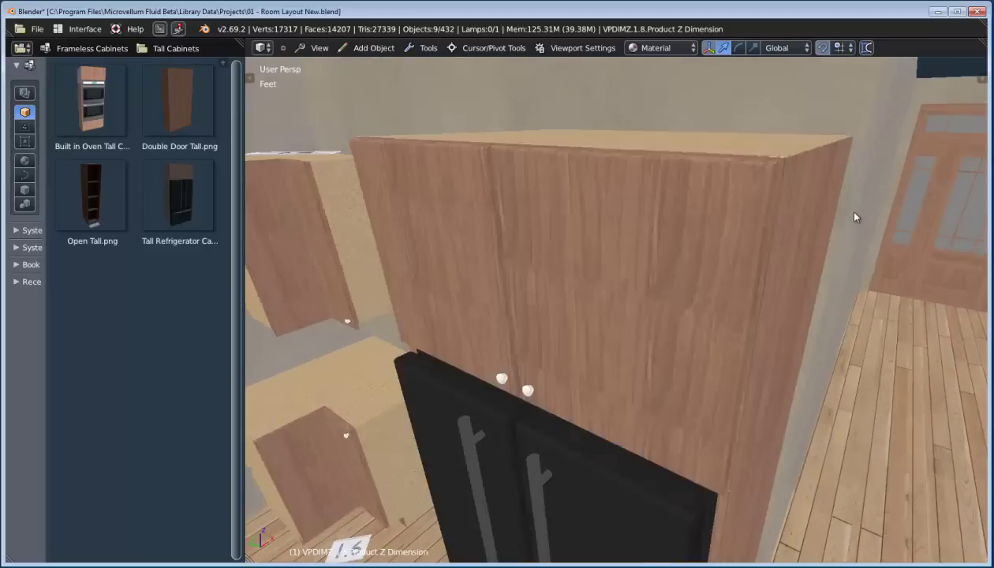
{"action": "scroll", "coordinate": [856, 207], "scroll_direction": "down", "scroll_amount": 5}
{"action": "middle_click_drag", "start_coordinate": [711, 319], "coordinate": [701, 363]}
{"action": "left_click", "coordinate": [163, 49]}
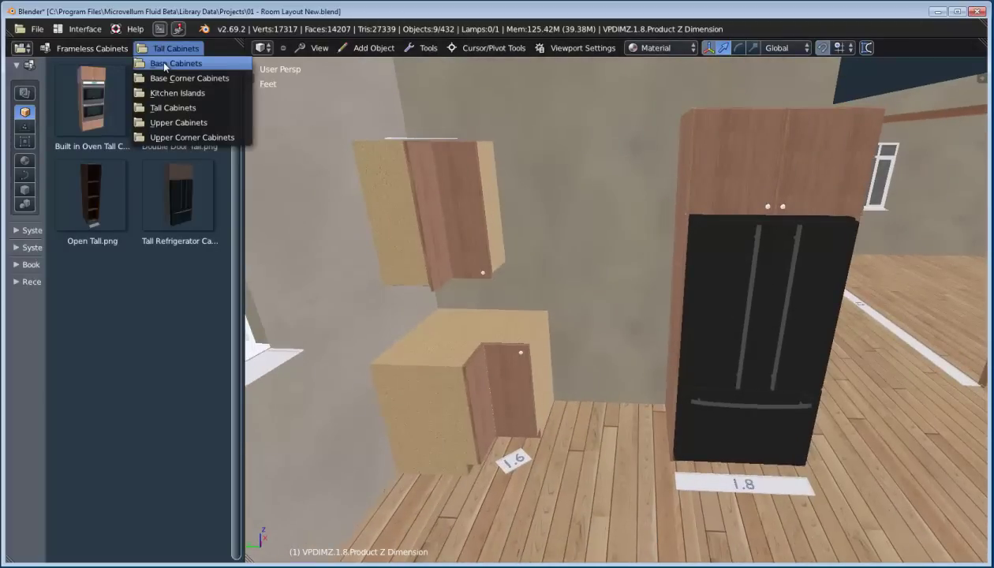
{"action": "left_click", "coordinate": [161, 62]}
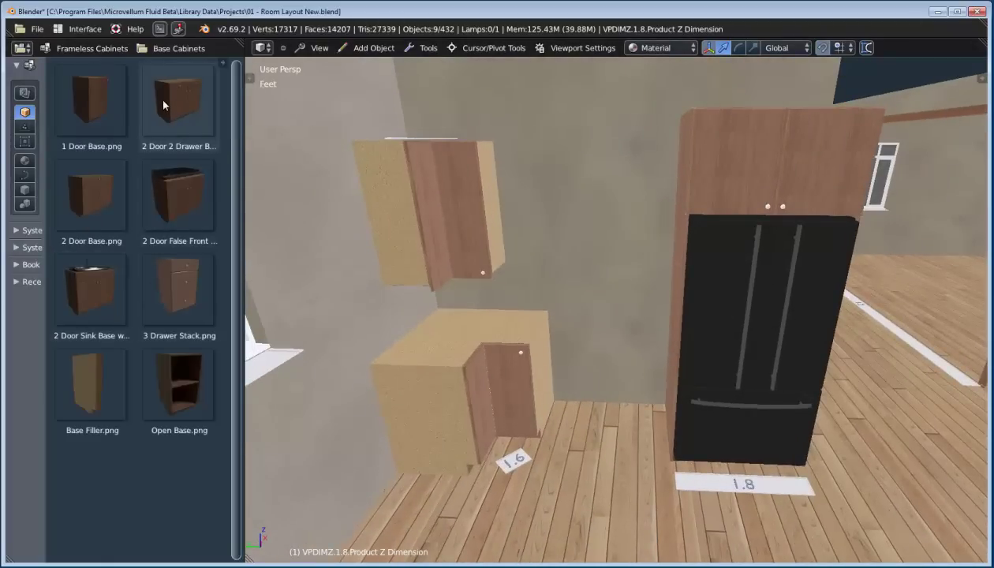
{"action": "left_click_drag", "start_coordinate": [163, 105], "coordinate": [519, 426]}
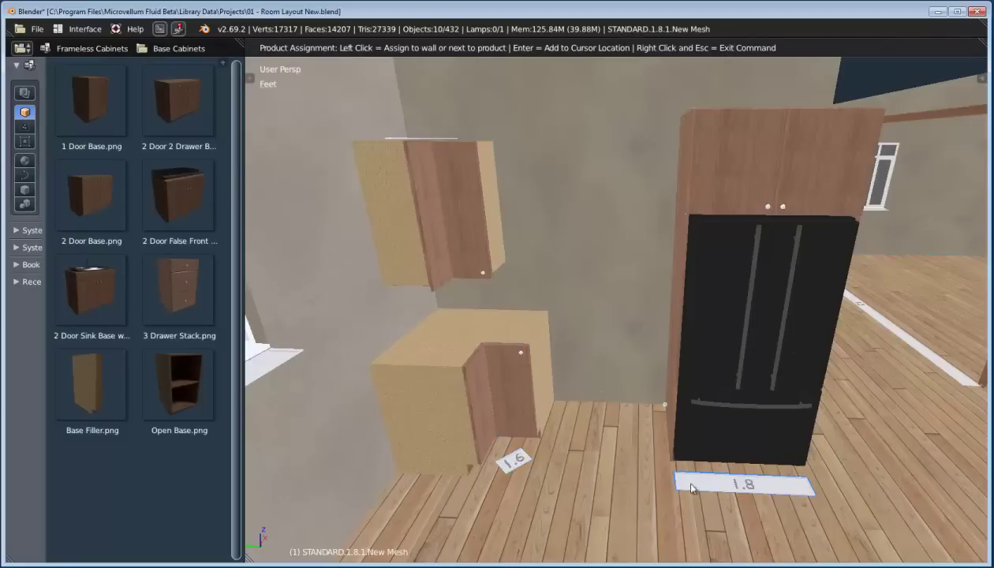
{"action": "left_click", "coordinate": [519, 464]}
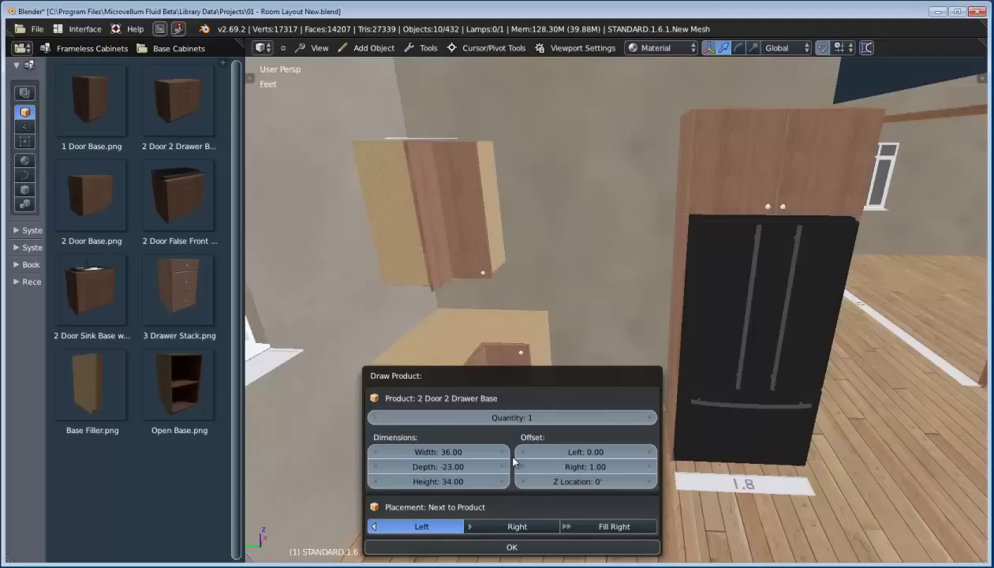
{"action": "left_click", "coordinate": [590, 528]}
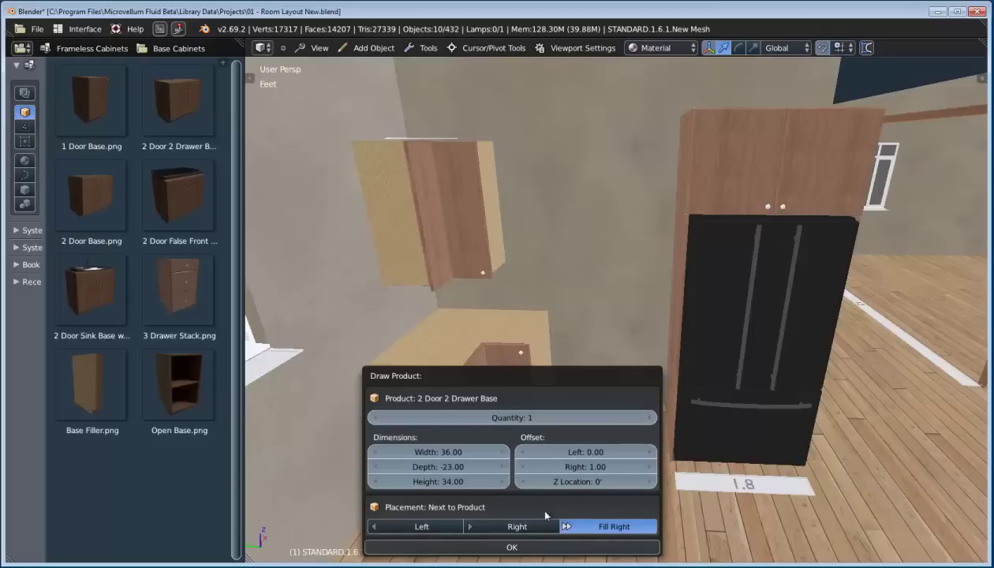
{"action": "left_click", "coordinate": [573, 547]}
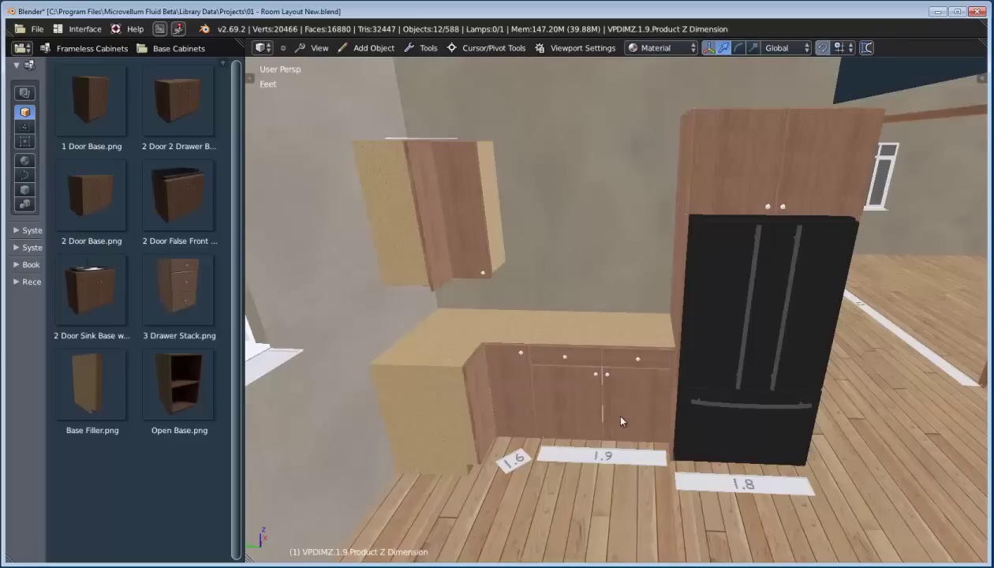
Place a 2 Door Upper from Upper Cabinets to the left of the refrigerator cabinet with a width of 30.00.
{"action": "middle_click_drag", "start_coordinate": [592, 411], "coordinate": [554, 401]}
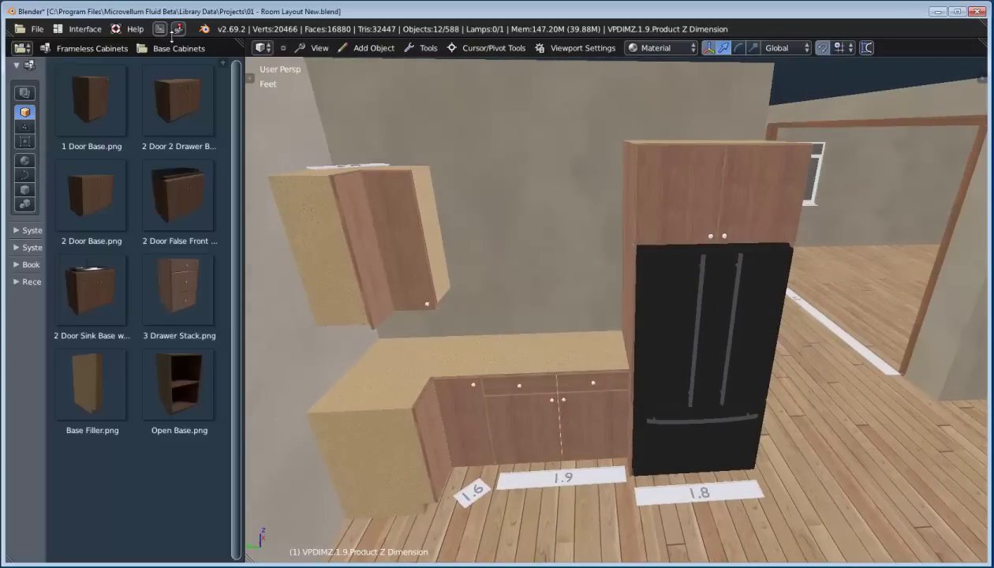
{"action": "left_click", "coordinate": [171, 48]}
{"action": "left_click", "coordinate": [175, 123]}
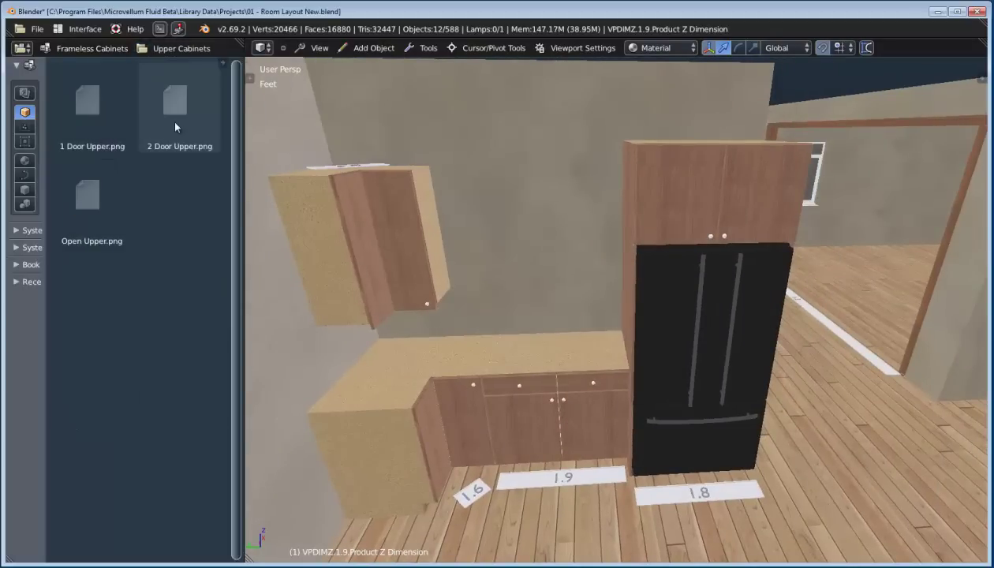
{"action": "middle_click_drag", "start_coordinate": [375, 184], "coordinate": [410, 229]}
{"action": "left_click_drag", "start_coordinate": [168, 116], "coordinate": [446, 278]}
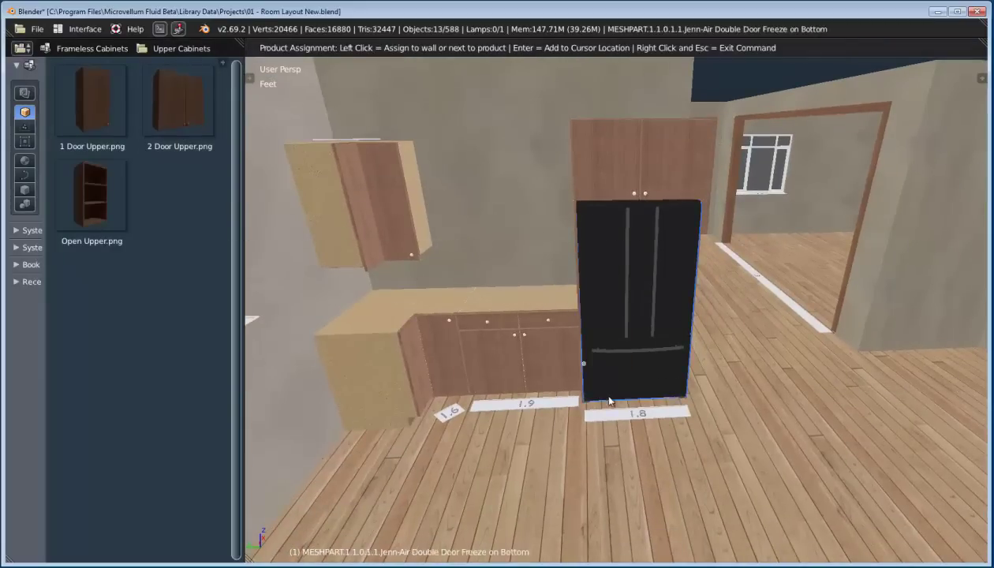
{"action": "left_click", "coordinate": [598, 413]}
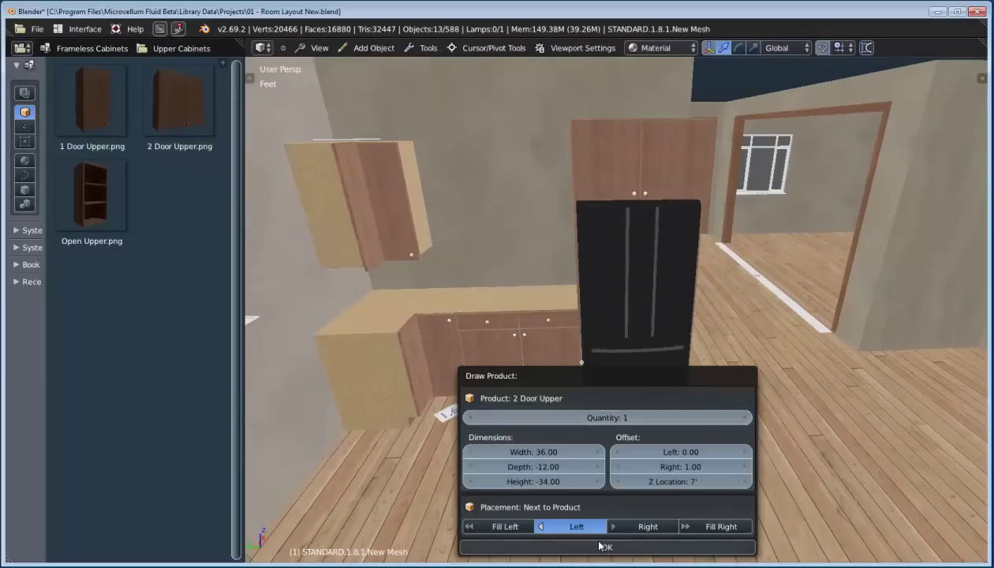
{"action": "left_click", "coordinate": [537, 451]}
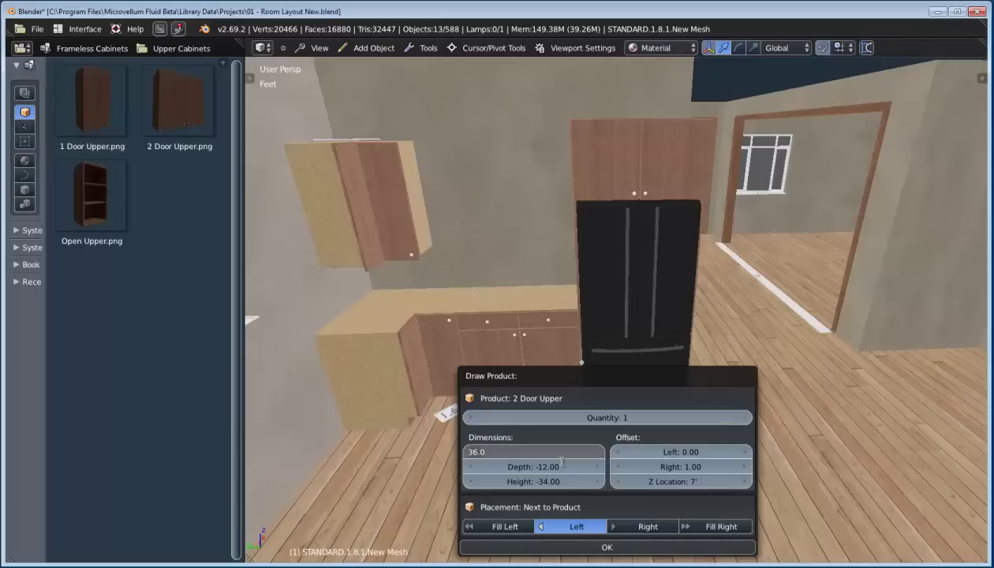
{"action": "type", "text": "30"}
{"action": "key", "text": "Return"}
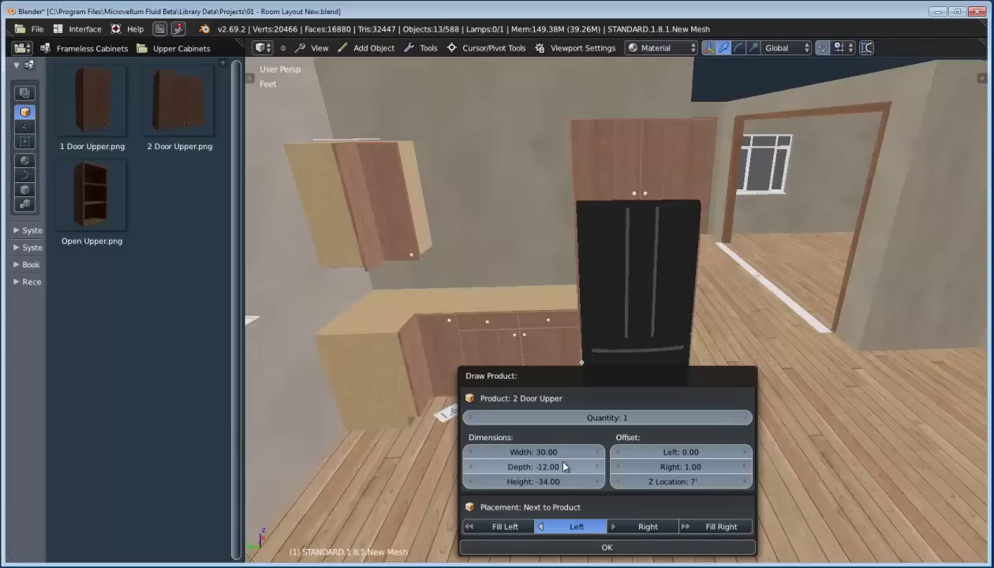
{"action": "left_click", "coordinate": [588, 547]}
Place a 1 Door Upper from Upper Cabinets beside the 2 Door Upper, using Fill Left to reach the upper corner cabinet.
{"action": "middle_click_drag", "start_coordinate": [540, 269], "coordinate": [596, 333]}
{"action": "scroll", "coordinate": [582, 235], "scroll_direction": "up", "scroll_amount": 3}
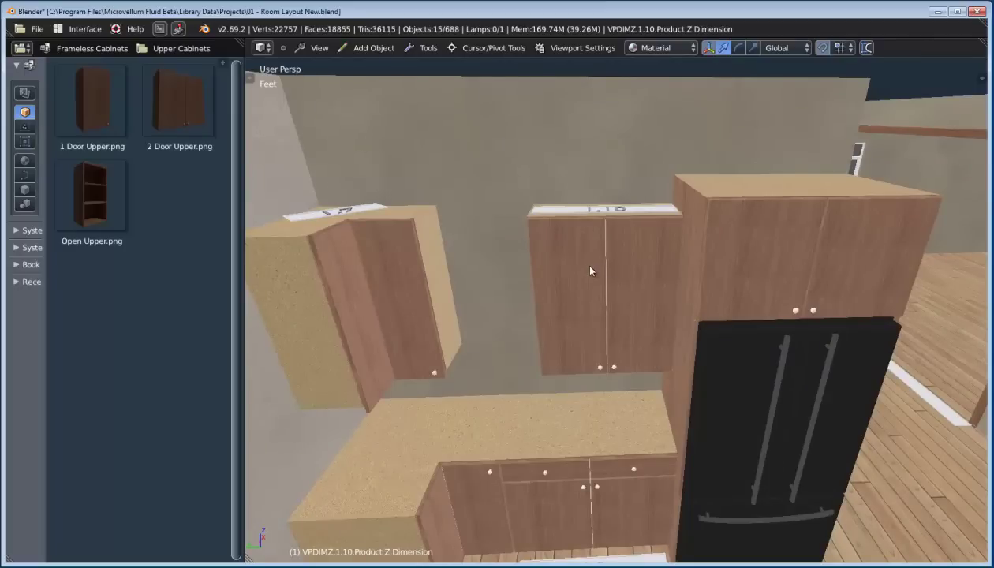
{"action": "middle_click_drag", "start_coordinate": [333, 162], "coordinate": [400, 168]}
{"action": "mouse_move", "coordinate": [93, 98]}
{"action": "left_mouse_down"}
{"action": "mouse_move", "coordinate": [294, 148]}
{"action": "mouse_move", "coordinate": [636, 211]}
{"action": "left_mouse_up"}
{"action": "left_click", "coordinate": [631, 221]}
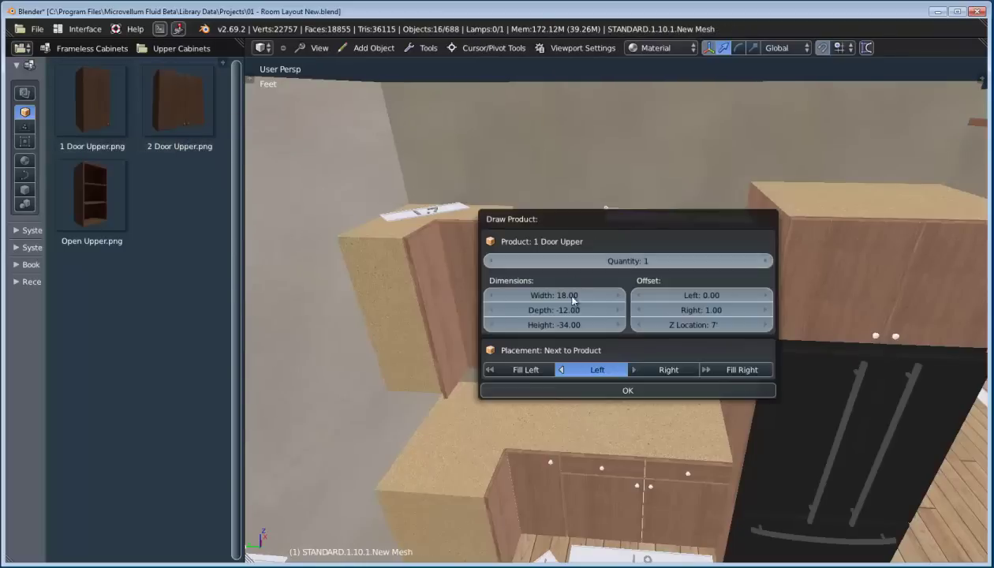
{"action": "left_click", "coordinate": [536, 370]}
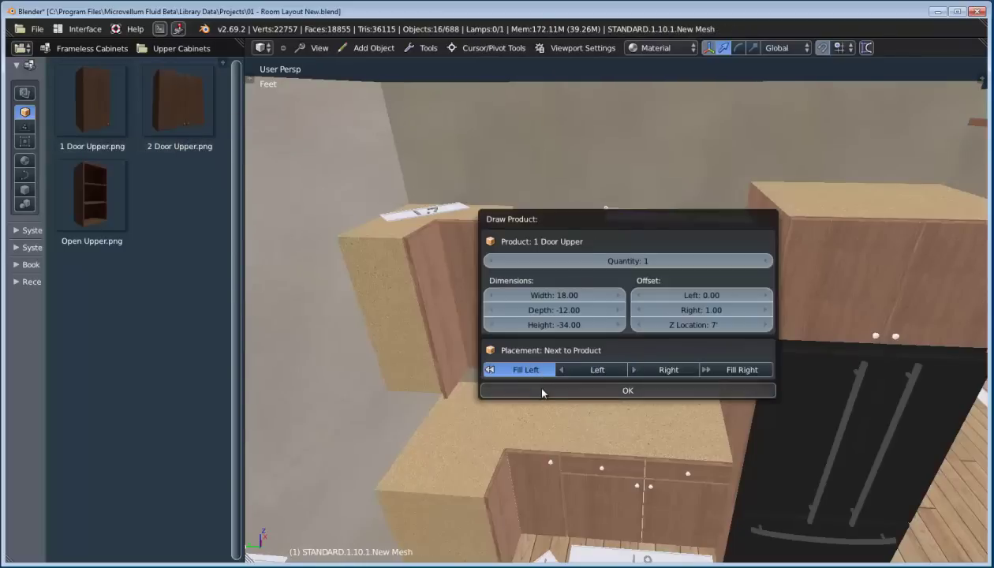
{"action": "left_click", "coordinate": [542, 391]}
{"action": "mouse_move", "coordinate": [591, 303]}
{"action": "middle_mouse_down"}
{"action": "mouse_move", "coordinate": [619, 321]}
{"action": "mouse_move", "coordinate": [558, 313]}
{"action": "mouse_move", "coordinate": [556, 297]}
{"action": "mouse_move", "coordinate": [607, 315]}
{"action": "mouse_move", "coordinate": [601, 303]}
{"action": "middle_mouse_up"}
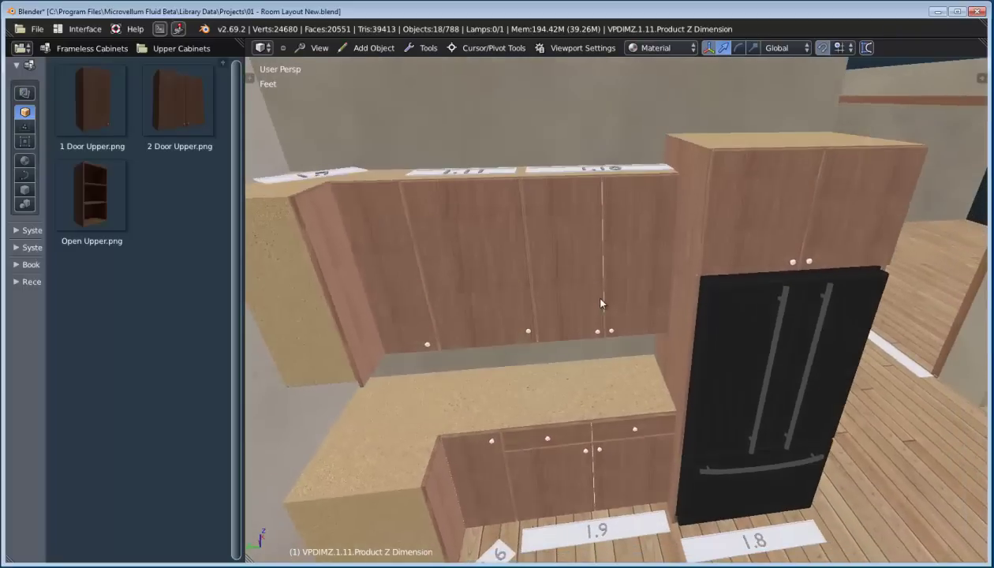
Set the Z dimension of the 2 Door Upper beside the refrigerator cabinet to -1' -6".
{"action": "right_click", "coordinate": [565, 174]}
{"action": "key", "text": "p"}
{"action": "left_click_drag", "start_coordinate": [769, 332], "coordinate": [835, 338]}
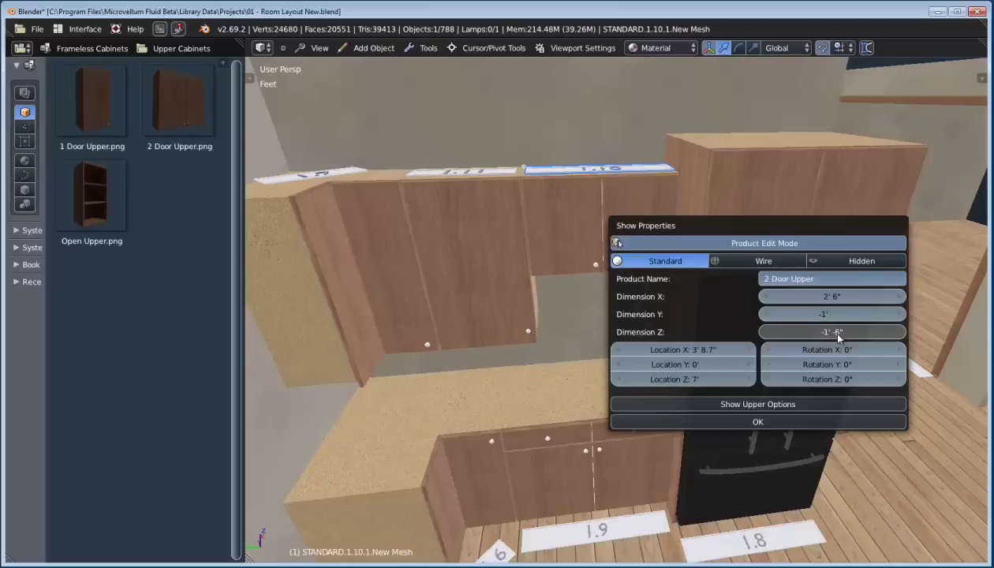
{"action": "middle_click_drag", "start_coordinate": [675, 298], "coordinate": [659, 300], "text": "shift"}
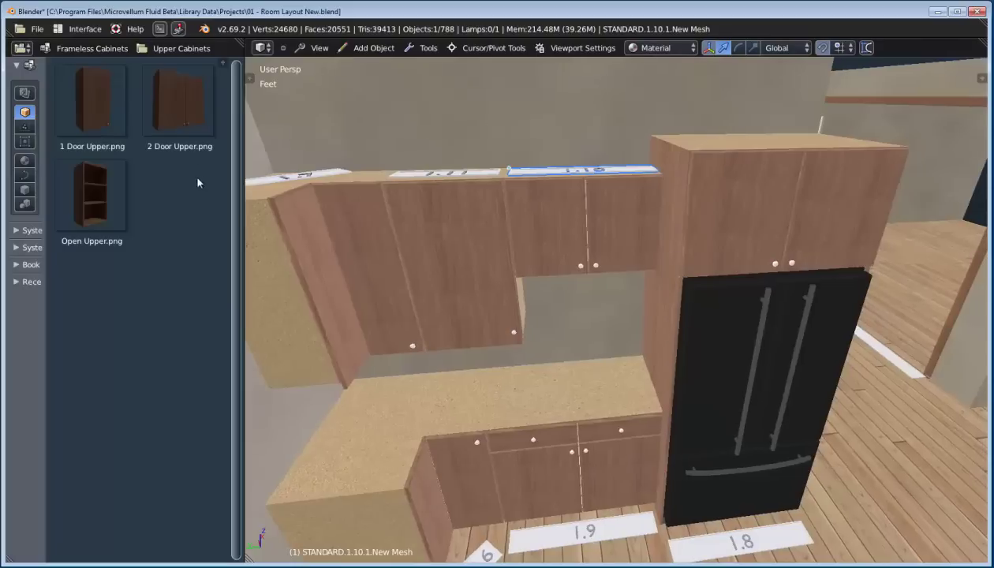
Place a Viking 30 inch Conventional Microwave Hood from the Appliances library's Microwaves next to the refrigerator cabinet with Left placement.
{"action": "left_click", "coordinate": [89, 48]}
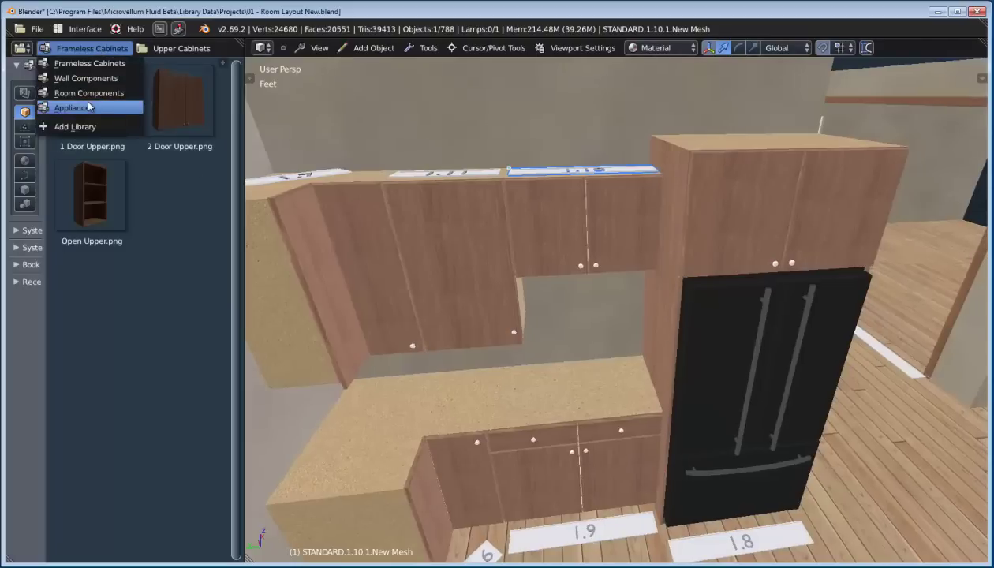
{"action": "left_click", "coordinate": [79, 107]}
{"action": "left_click", "coordinate": [124, 51]}
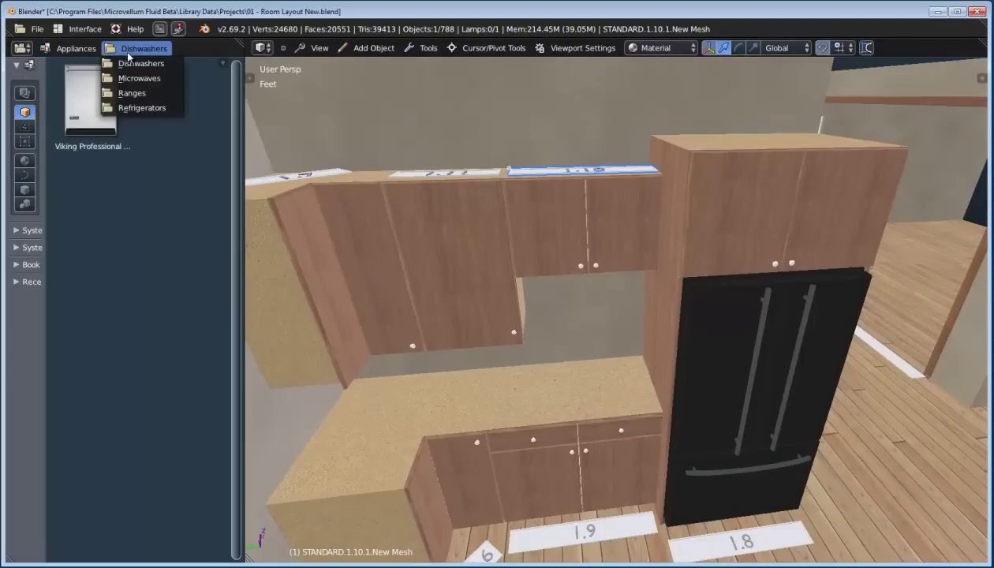
{"action": "left_click", "coordinate": [127, 76]}
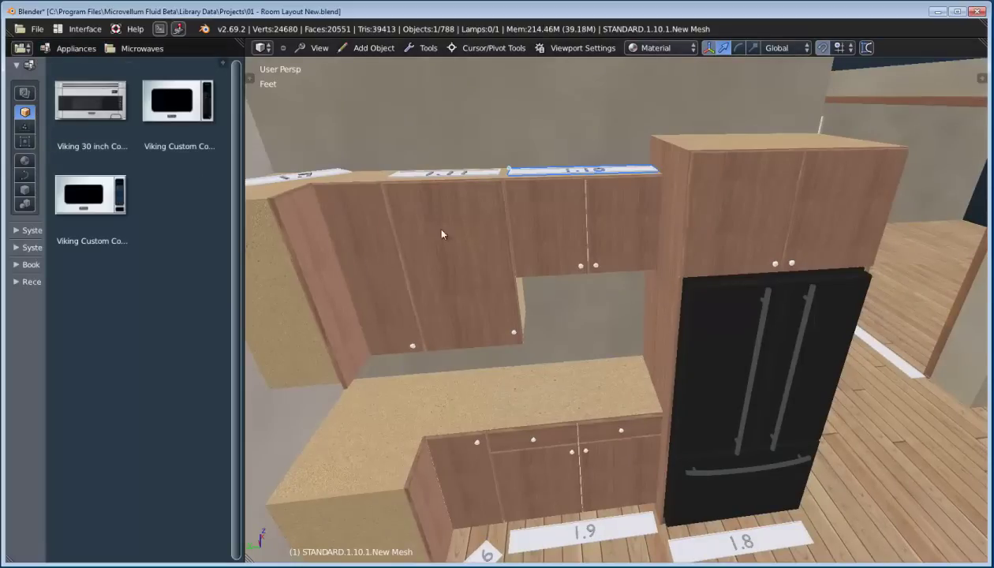
{"action": "scroll", "coordinate": [528, 284], "scroll_direction": "down", "scroll_amount": 1}
{"action": "middle_click_drag", "start_coordinate": [528, 284], "coordinate": [479, 217], "text": "shift"}
{"action": "left_click_drag", "start_coordinate": [85, 114], "coordinate": [607, 438]}
{"action": "left_click", "coordinate": [618, 447]}
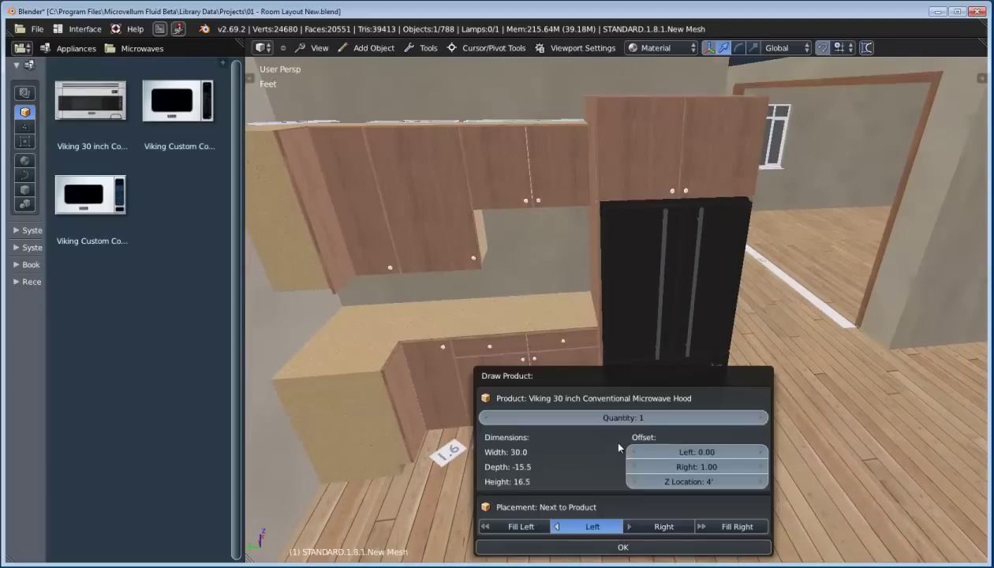
{"action": "left_click", "coordinate": [624, 548]}
Place a Viking Professional Dishwasher from the Dishwashers category next to the base corner cabinet with Left placement.
{"action": "scroll", "coordinate": [487, 279], "scroll_direction": "up", "scroll_amount": 2}
{"action": "middle_click_drag", "start_coordinate": [487, 279], "coordinate": [551, 345], "text": "shift"}
{"action": "scroll", "coordinate": [569, 349], "scroll_direction": "down", "scroll_amount": 1}
{"action": "middle_click_drag", "start_coordinate": [556, 394], "coordinate": [558, 353]}
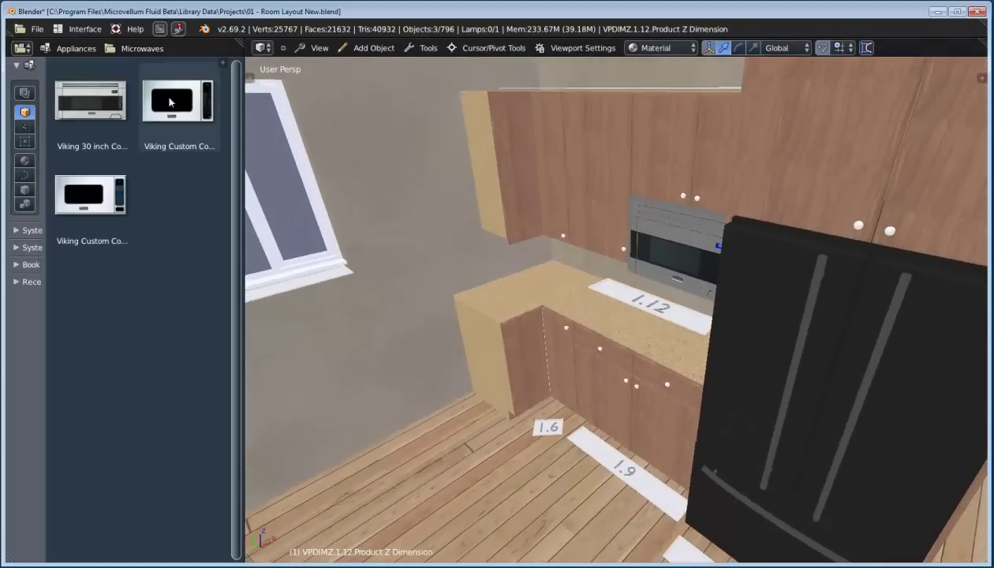
{"action": "left_click", "coordinate": [70, 51]}
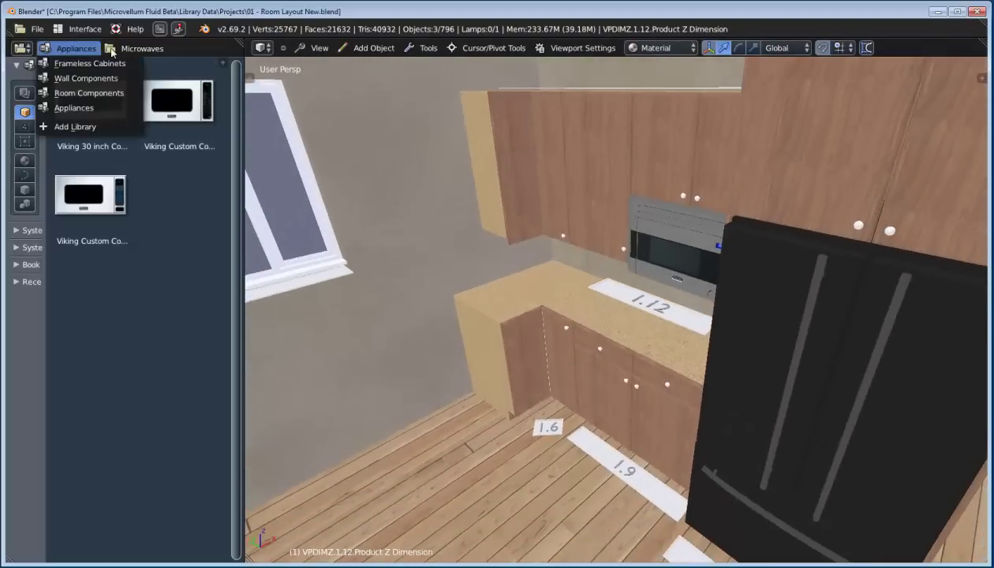
{"action": "left_click", "coordinate": [145, 63]}
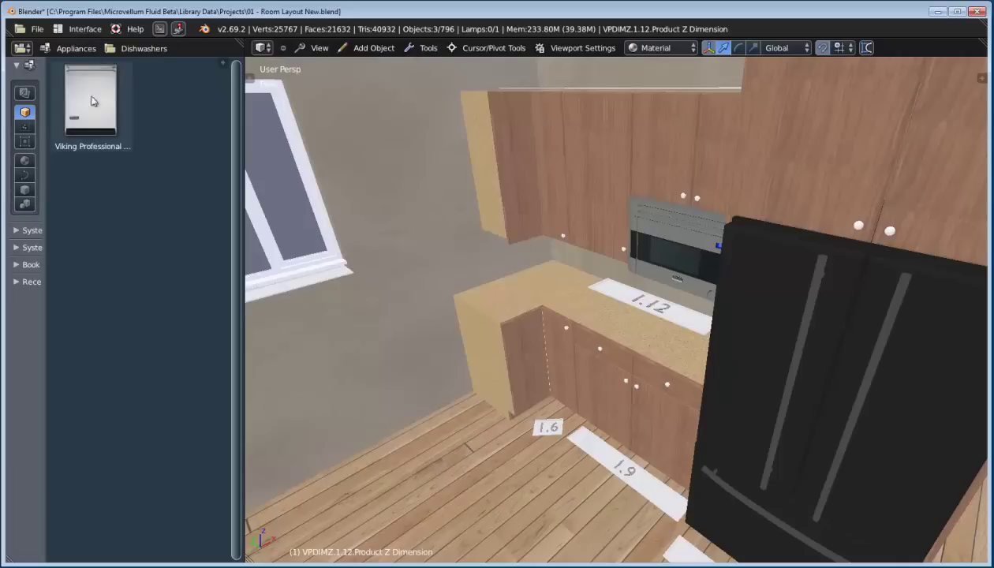
{"action": "left_click_drag", "start_coordinate": [89, 111], "coordinate": [544, 406]}
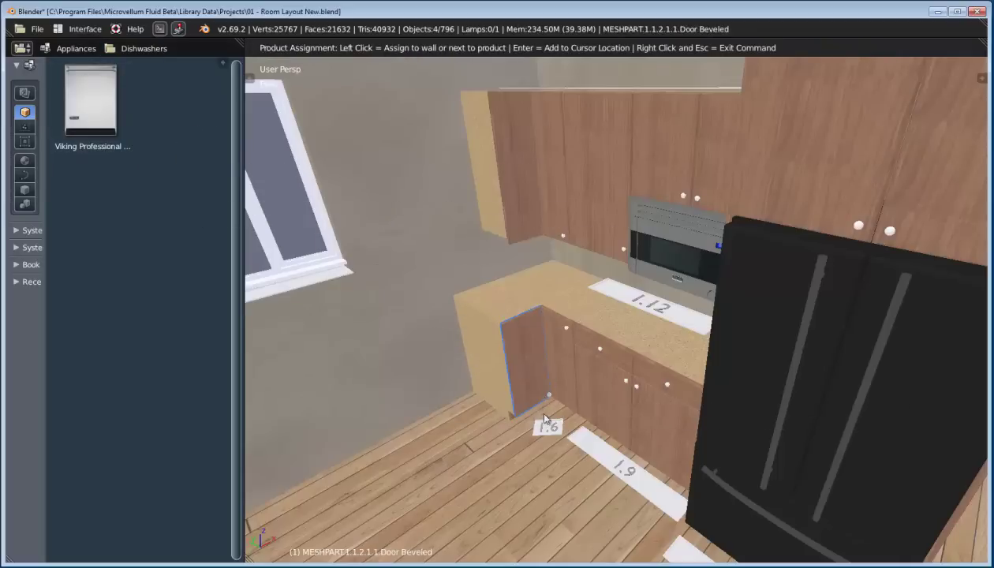
{"action": "left_click", "coordinate": [544, 426]}
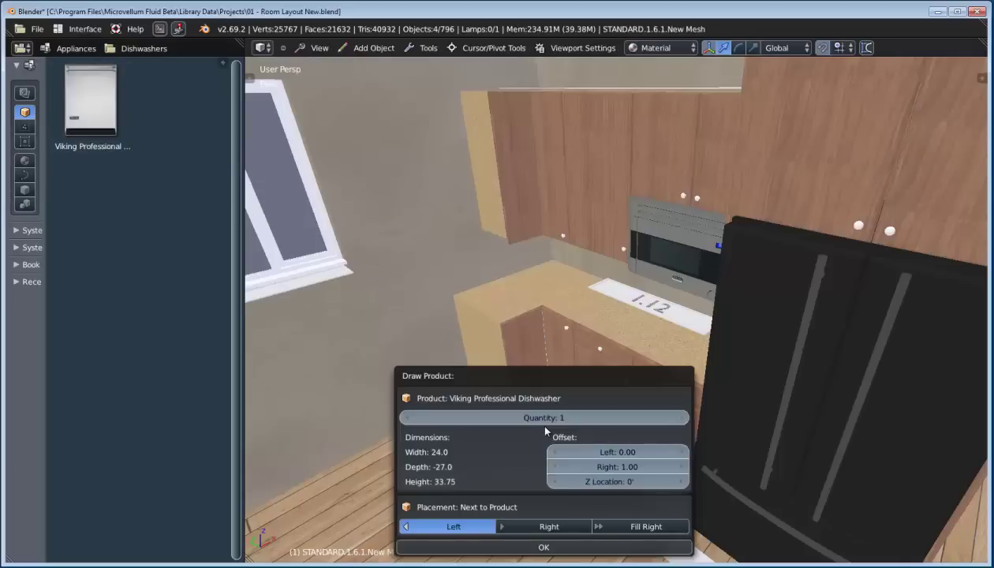
{"action": "left_click", "coordinate": [544, 548]}
Place a 2 Door Sink Base from the Frameless Cabinets library's Base Cabinets on the open side of the dishwasher, under the window.
{"action": "middle_click_drag", "start_coordinate": [507, 341], "coordinate": [540, 361]}
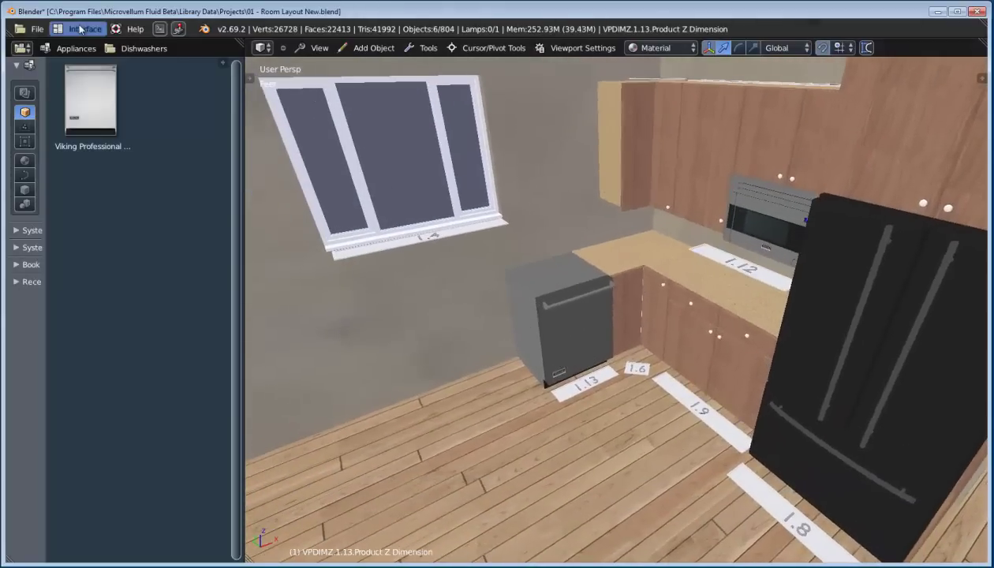
{"action": "left_click", "coordinate": [76, 48]}
{"action": "left_click", "coordinate": [79, 63]}
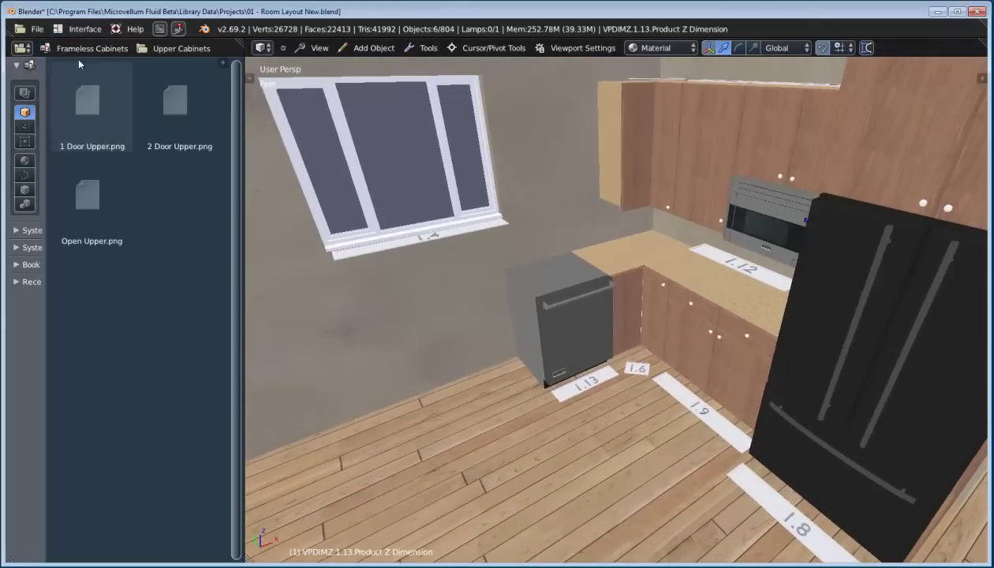
{"action": "left_click", "coordinate": [173, 48]}
{"action": "left_click", "coordinate": [159, 65]}
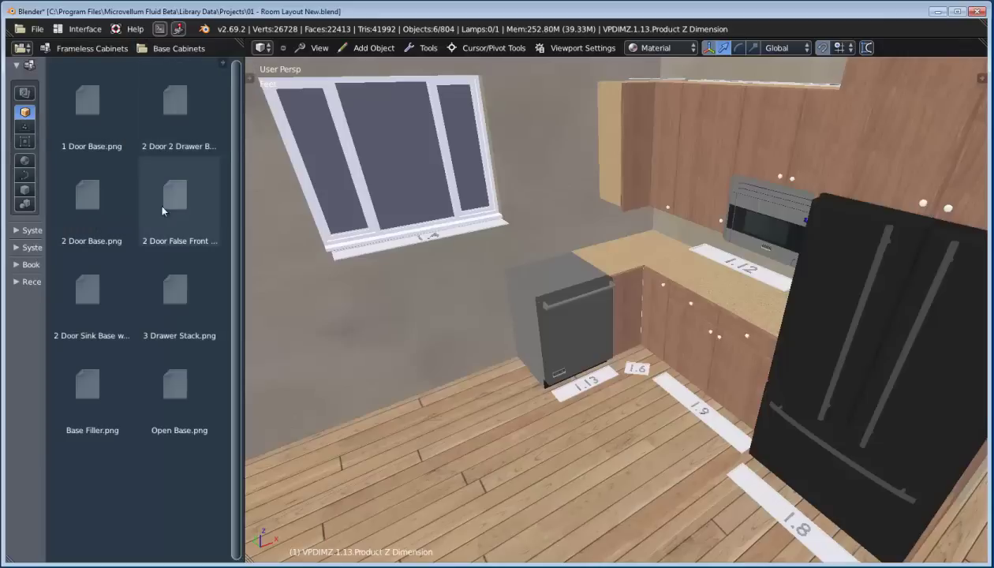
{"action": "mouse_move", "coordinate": [92, 295]}
{"action": "left_mouse_down"}
{"action": "mouse_move", "coordinate": [392, 361]}
{"action": "mouse_move", "coordinate": [556, 385]}
{"action": "left_mouse_up"}
{"action": "left_click", "coordinate": [556, 385]}
{"action": "left_click", "coordinate": [583, 547]}
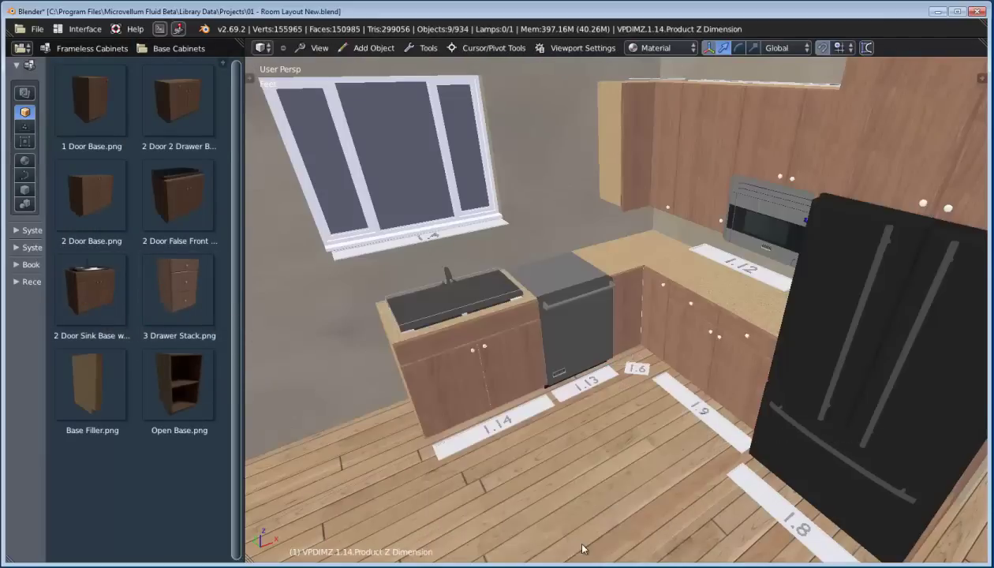
Place a Base Corner Cabinet from Base Corner Cabinets next to the sink base with Left placement.
{"action": "middle_click_drag", "start_coordinate": [537, 440], "coordinate": [556, 405]}
{"action": "middle_click_drag", "start_coordinate": [516, 367], "coordinate": [496, 355], "text": "shift"}
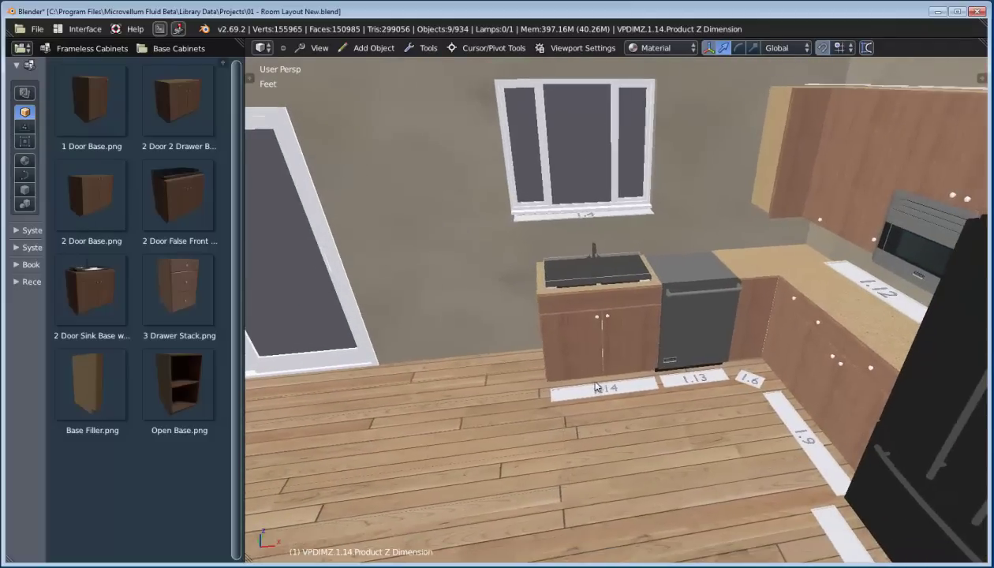
{"action": "left_click", "coordinate": [166, 48]}
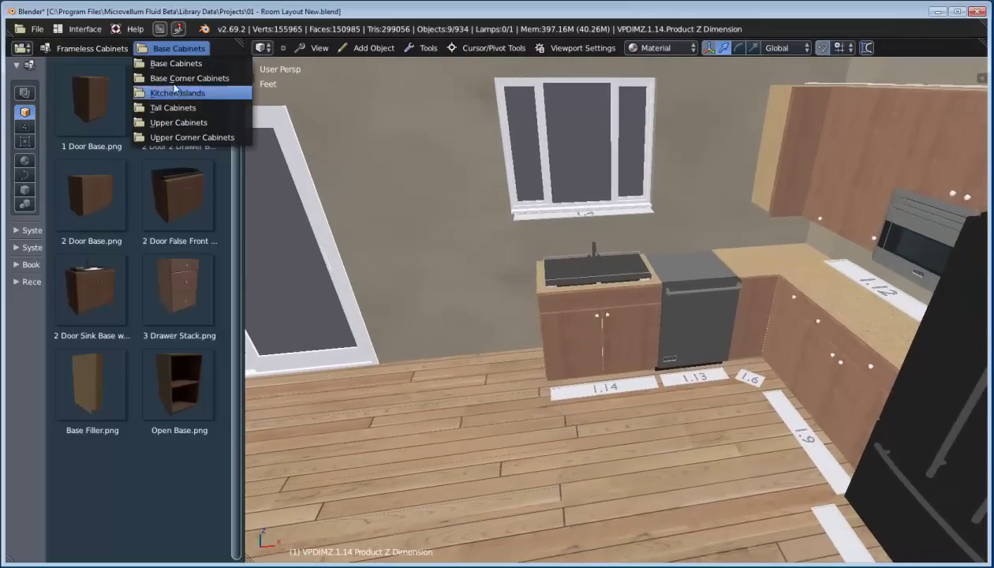
{"action": "left_click", "coordinate": [182, 78]}
{"action": "middle_click_drag", "start_coordinate": [547, 361], "coordinate": [523, 315]}
{"action": "left_click_drag", "start_coordinate": [89, 95], "coordinate": [618, 360]}
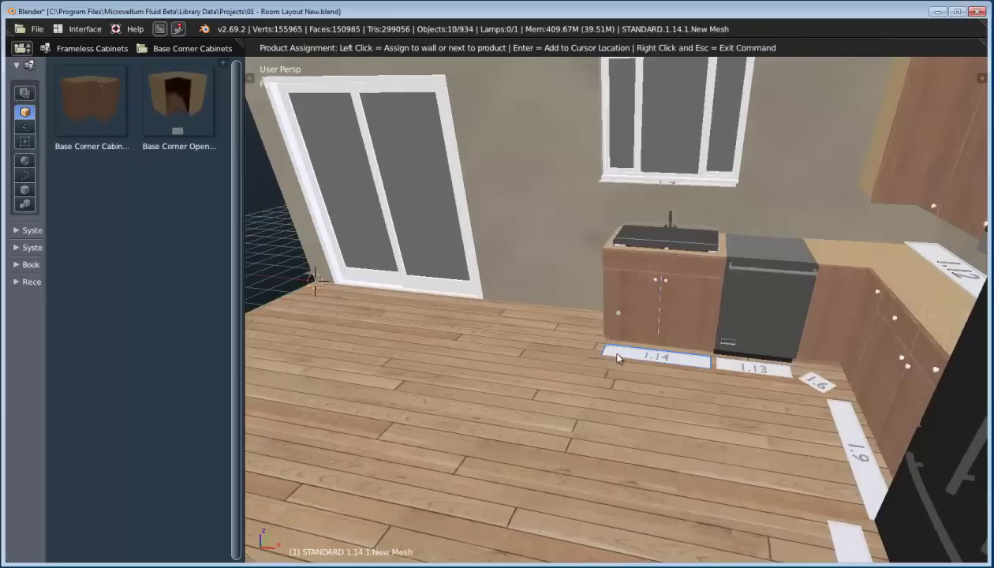
{"action": "left_click", "coordinate": [617, 360]}
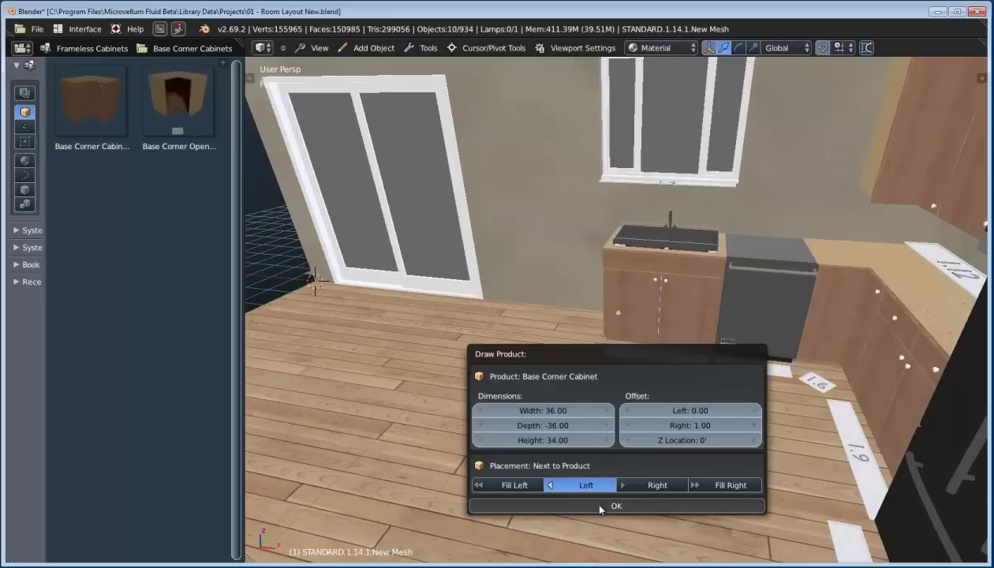
{"action": "left_click", "coordinate": [599, 506]}
Place a 2 Door False Front with Range from Base Cabinets next to the new base corner cabinet with Left placement.
{"action": "mouse_move", "coordinate": [536, 360]}
{"action": "middle_mouse_down"}
{"action": "mouse_move", "coordinate": [546, 385]}
{"action": "mouse_move", "coordinate": [379, 204]}
{"action": "middle_mouse_up"}
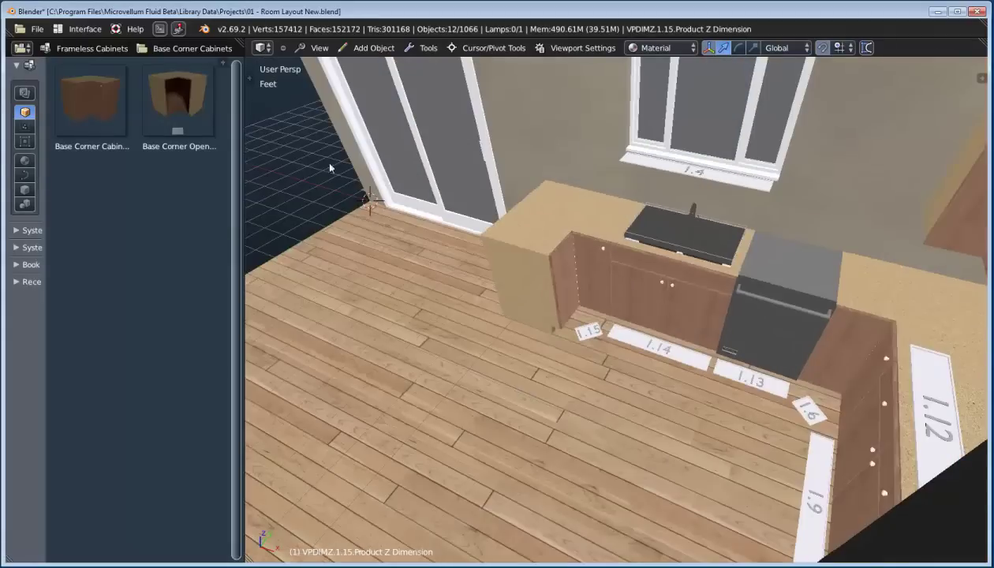
{"action": "left_click", "coordinate": [157, 49]}
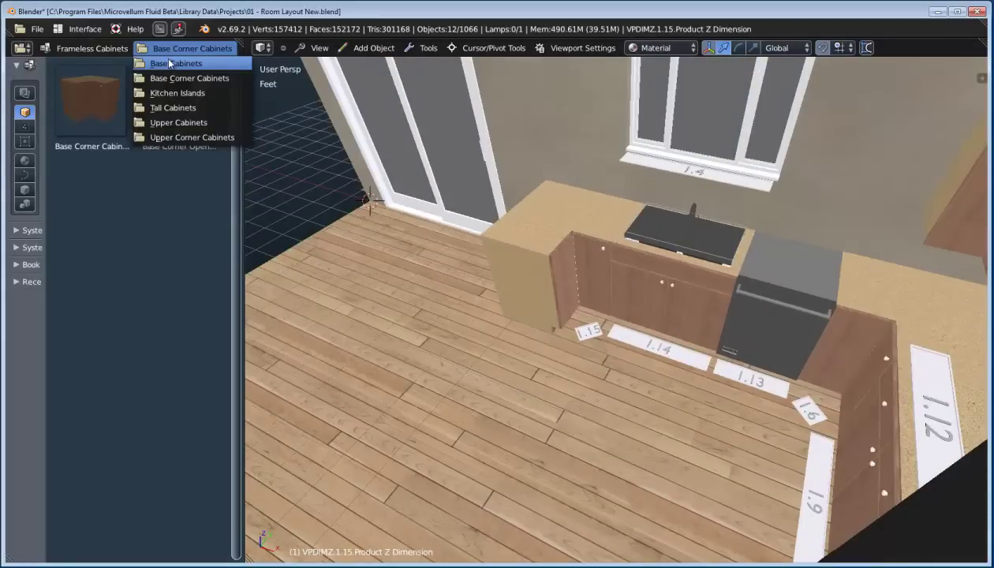
{"action": "left_click", "coordinate": [169, 64]}
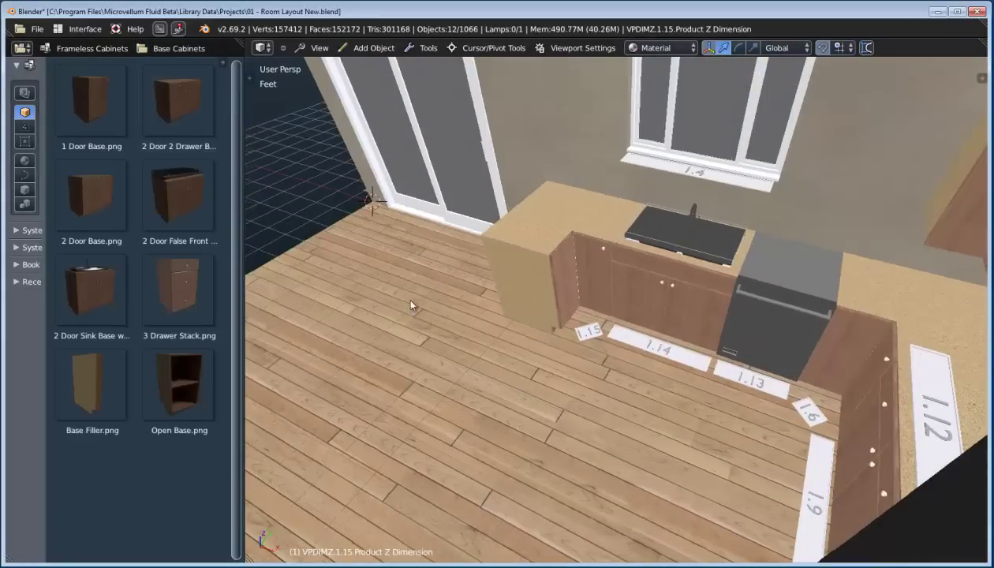
{"action": "scroll", "coordinate": [411, 306], "scroll_direction": "up", "scroll_amount": 4}
{"action": "left_click_drag", "start_coordinate": [180, 189], "coordinate": [624, 347]}
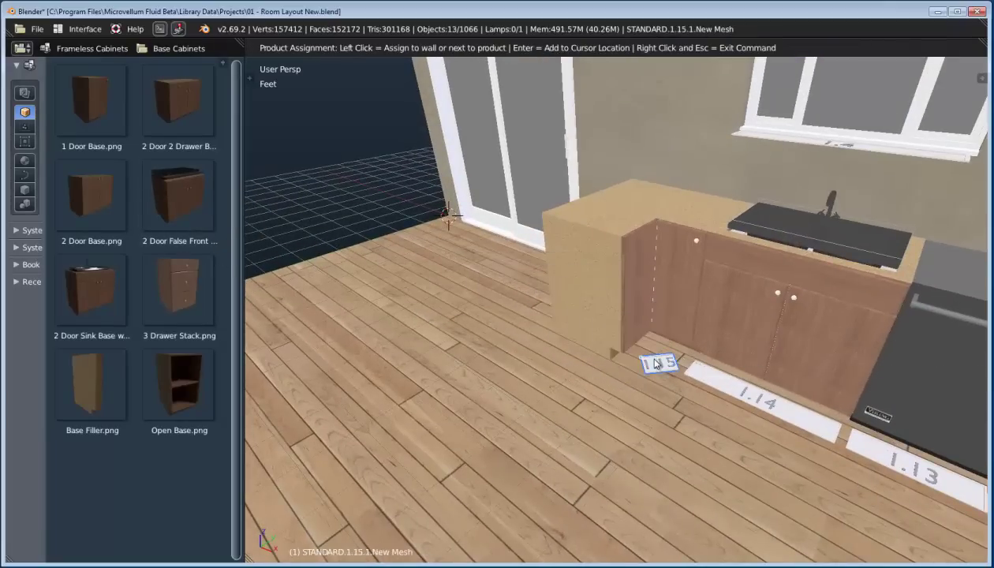
{"action": "left_click", "coordinate": [658, 363]}
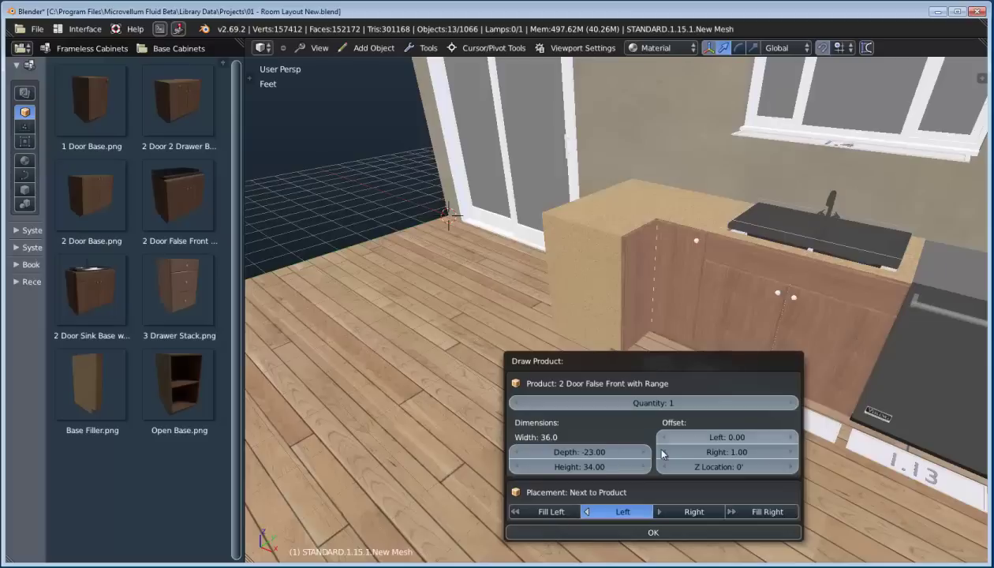
{"action": "left_click", "coordinate": [678, 534]}
Place a 2 Door 2 Drawer Base next to the range cabinet with Left placement and a width of 36.00.
{"action": "mouse_move", "coordinate": [547, 321]}
{"action": "middle_mouse_down"}
{"action": "mouse_move", "coordinate": [601, 324]}
{"action": "mouse_move", "coordinate": [554, 352]}
{"action": "mouse_move", "coordinate": [520, 332]}
{"action": "middle_mouse_up"}
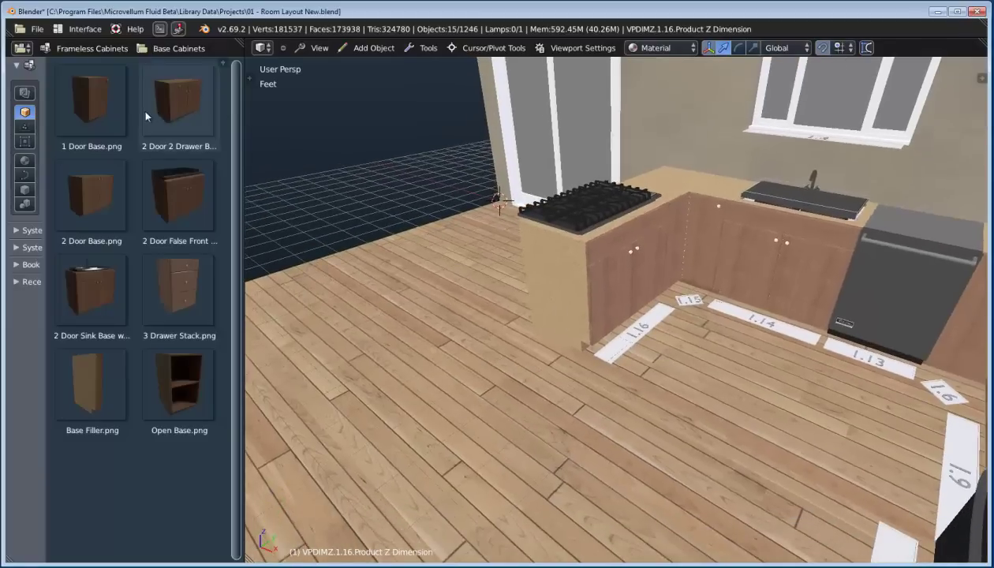
{"action": "left_click_drag", "start_coordinate": [171, 113], "coordinate": [634, 350]}
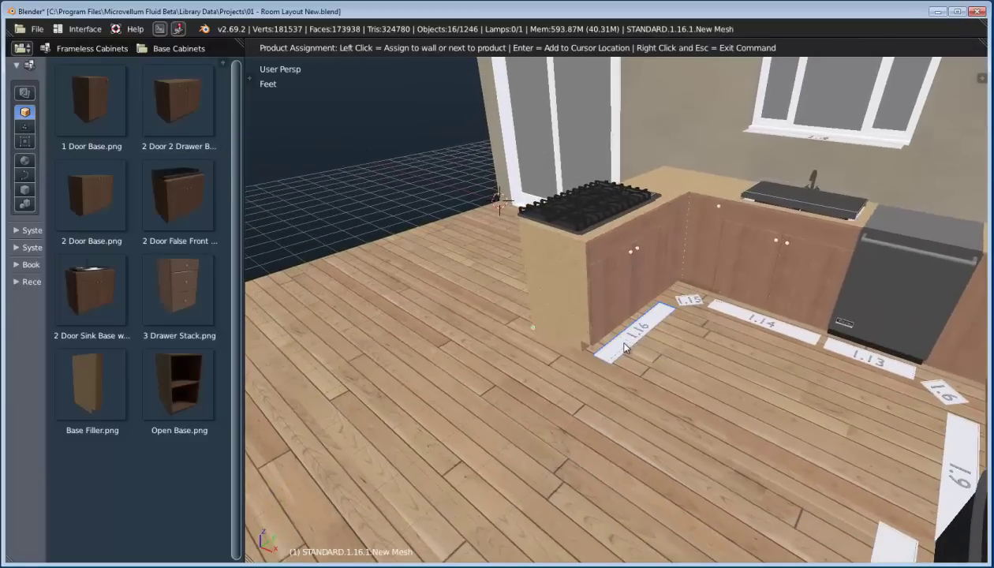
{"action": "left_click", "coordinate": [625, 348]}
{"action": "left_click", "coordinate": [635, 518]}
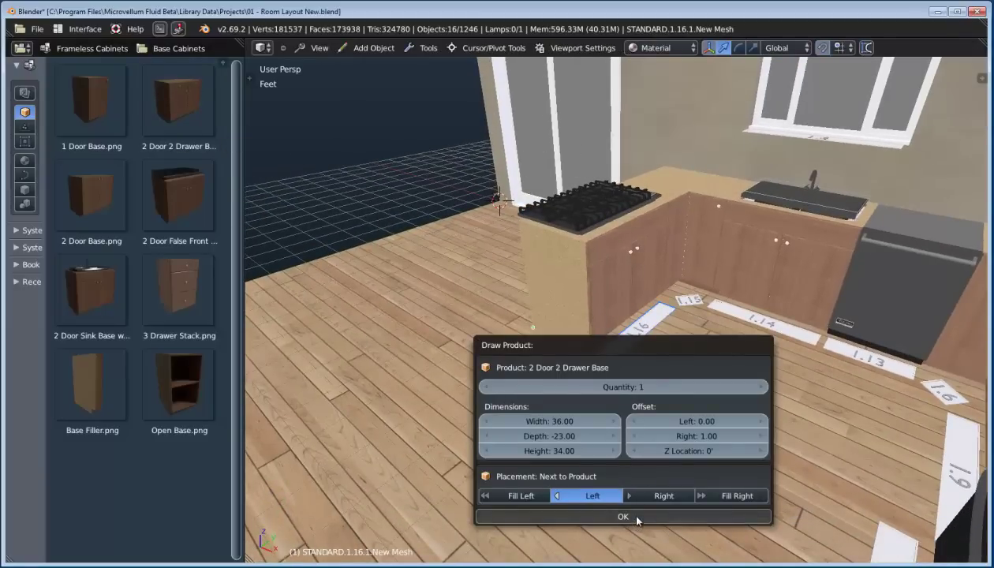
Place a 2 Door Upper from Upper Cabinets next to the window above the sink with Right placement and a width of 36.00.
{"action": "middle_click_drag", "start_coordinate": [606, 416], "coordinate": [643, 415]}
{"action": "middle_click_drag", "start_coordinate": [672, 328], "coordinate": [642, 415]}
{"action": "left_click", "coordinate": [178, 48]}
{"action": "left_click", "coordinate": [181, 123]}
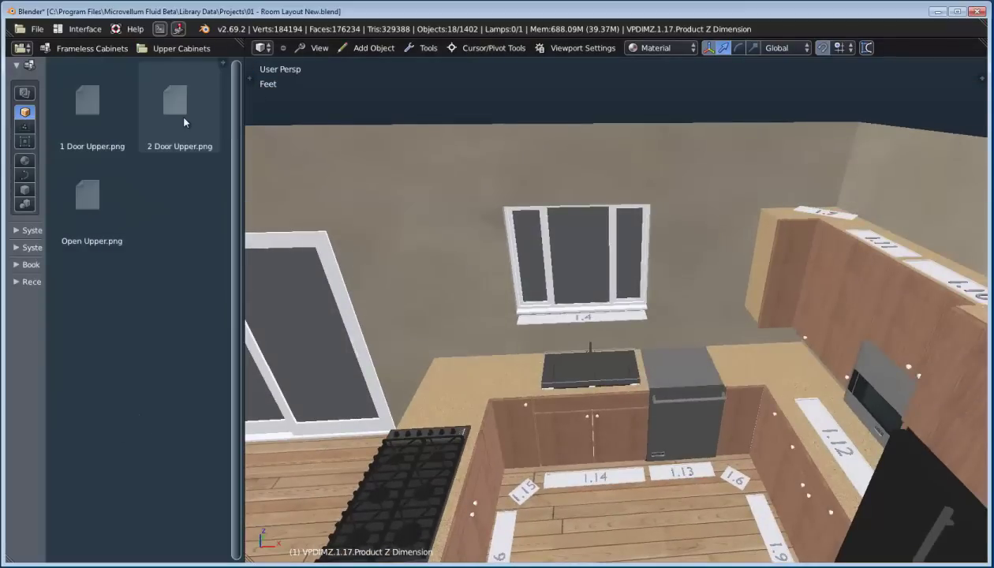
{"action": "left_click_drag", "start_coordinate": [159, 98], "coordinate": [621, 311]}
{"action": "left_click", "coordinate": [620, 323]}
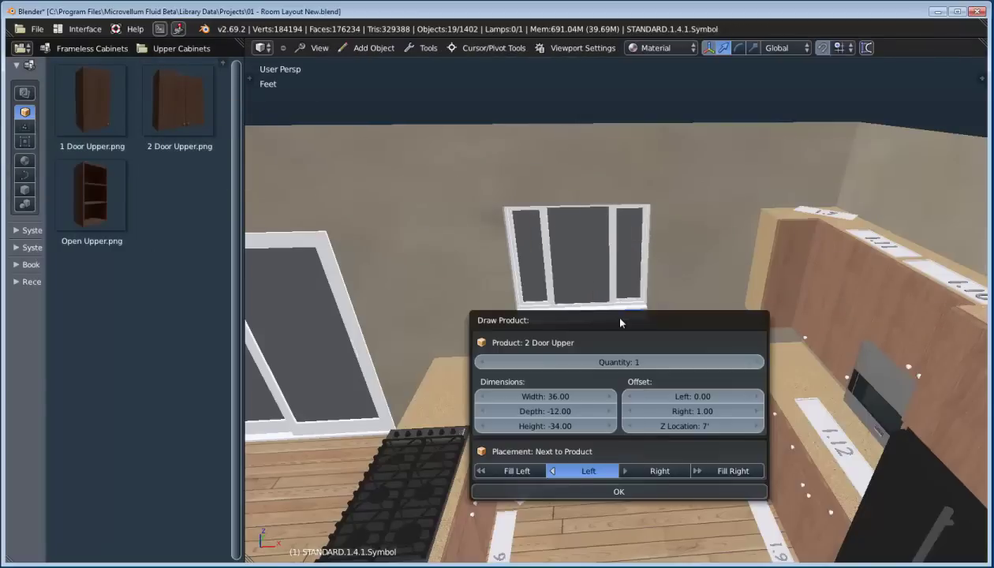
{"action": "left_click", "coordinate": [644, 471]}
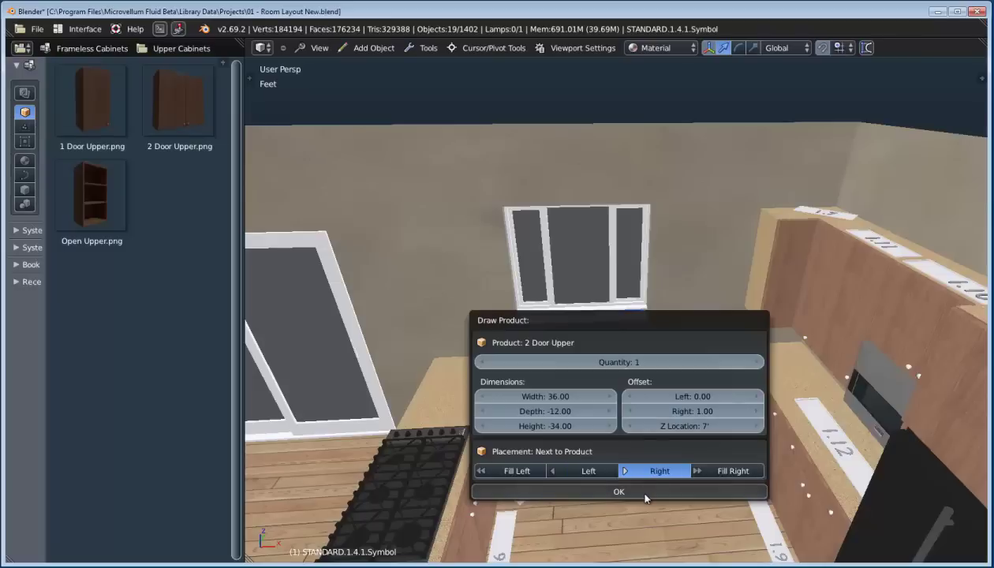
{"action": "left_click", "coordinate": [643, 493]}
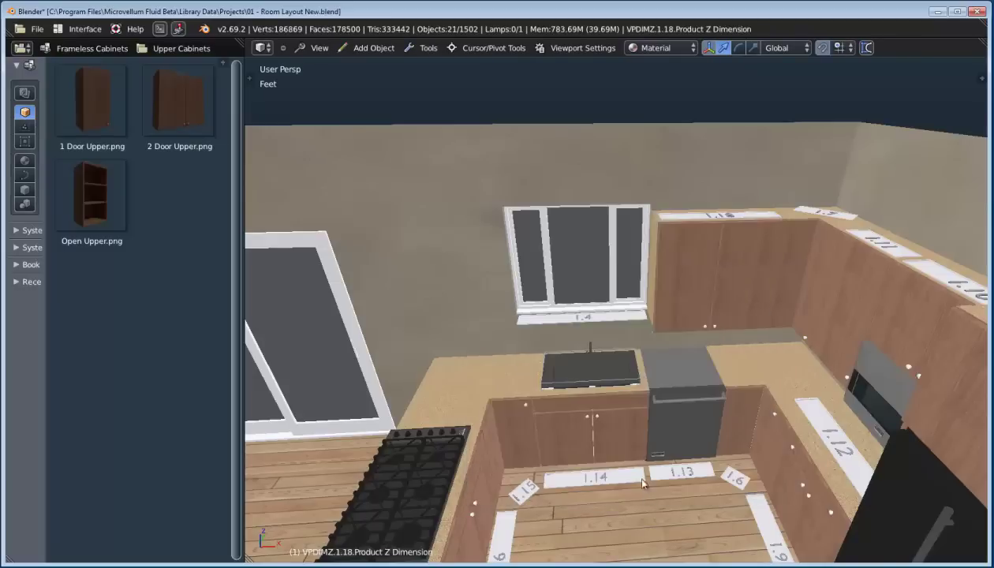
Move the 2 Door Upper between the window and the corner cabinet along the wall, leaving a small gap beside the window frame.
{"action": "scroll", "coordinate": [775, 248], "scroll_direction": "up", "scroll_amount": 3}
{"action": "middle_click_drag", "start_coordinate": [699, 360], "coordinate": [760, 328]}
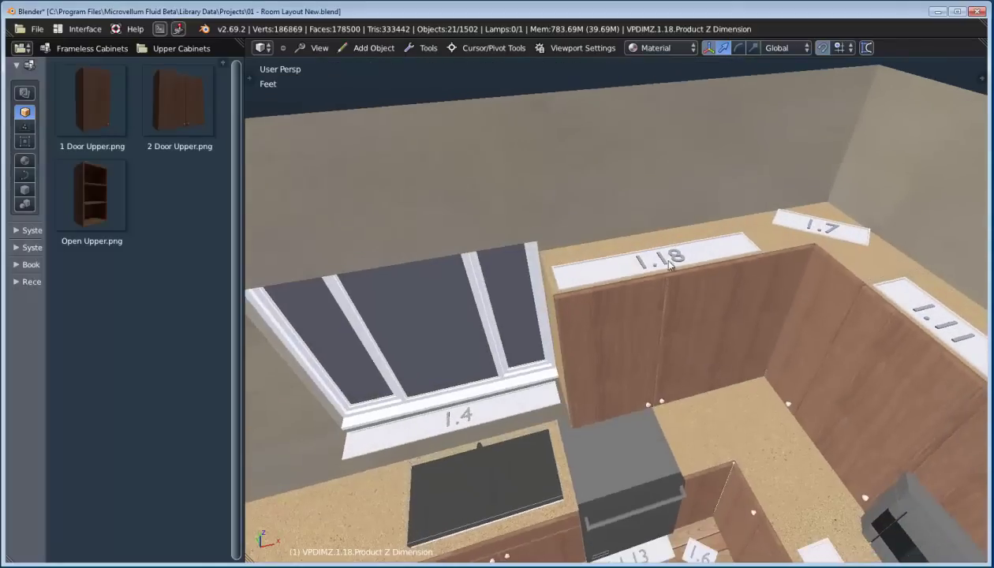
{"action": "left_click", "coordinate": [596, 270]}
{"action": "middle_click_drag", "start_coordinate": [628, 372], "coordinate": [617, 314]}
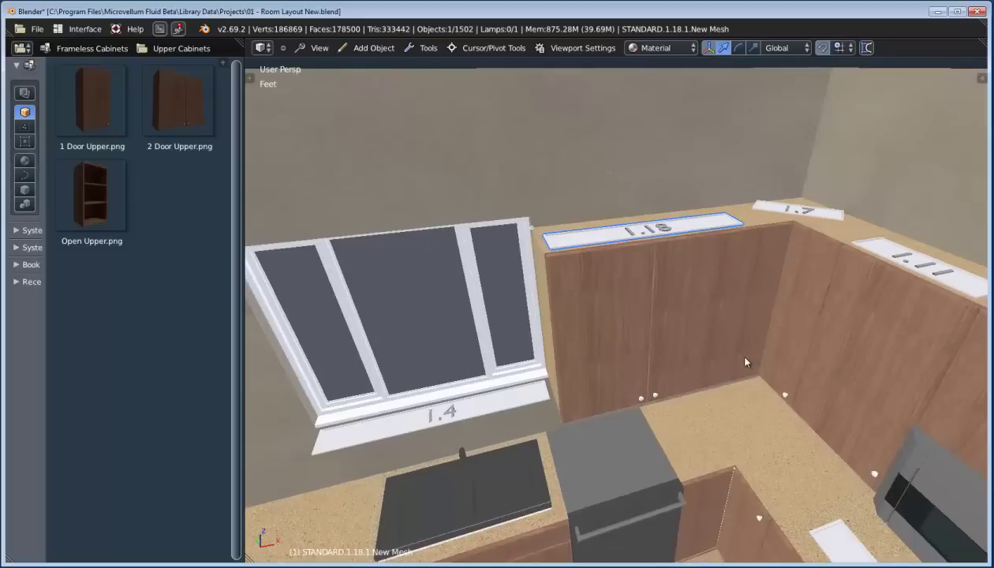
{"action": "right_click", "coordinate": [733, 353]}
{"action": "left_click", "coordinate": [727, 476]}
{"action": "left_click", "coordinate": [727, 476]}
{"action": "left_click", "coordinate": [727, 476]}
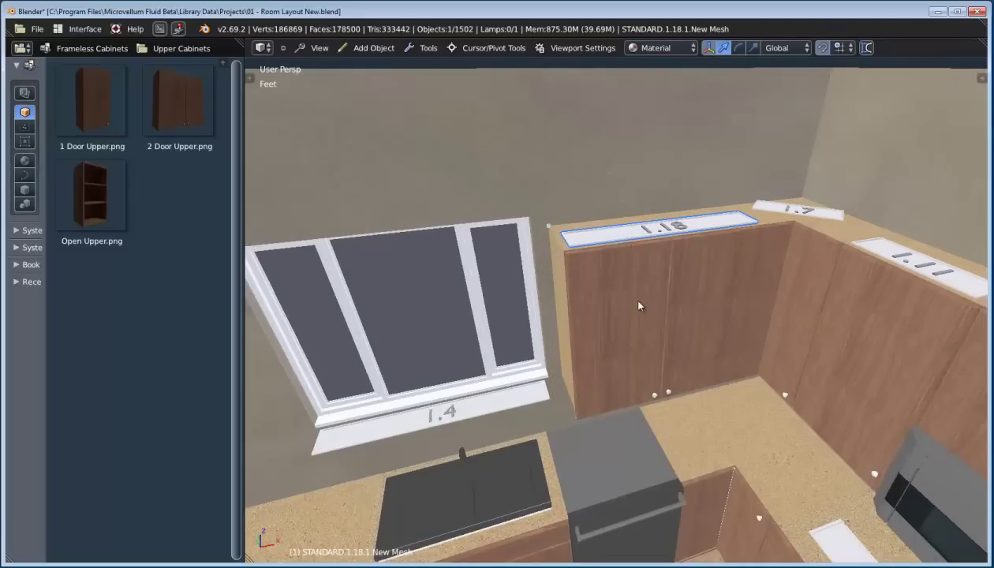
Narrow the 2 Door Upper between the window and the corner cabinet to a width of 2' 7".
{"action": "middle_click_drag", "start_coordinate": [647, 300], "coordinate": [603, 273]}
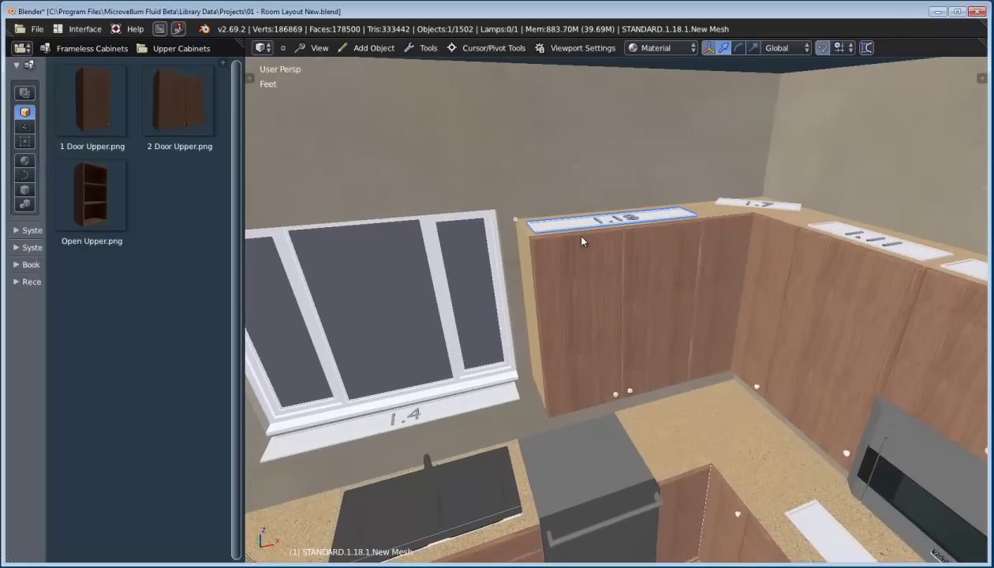
{"action": "middle_click_drag", "start_coordinate": [655, 246], "coordinate": [704, 260]}
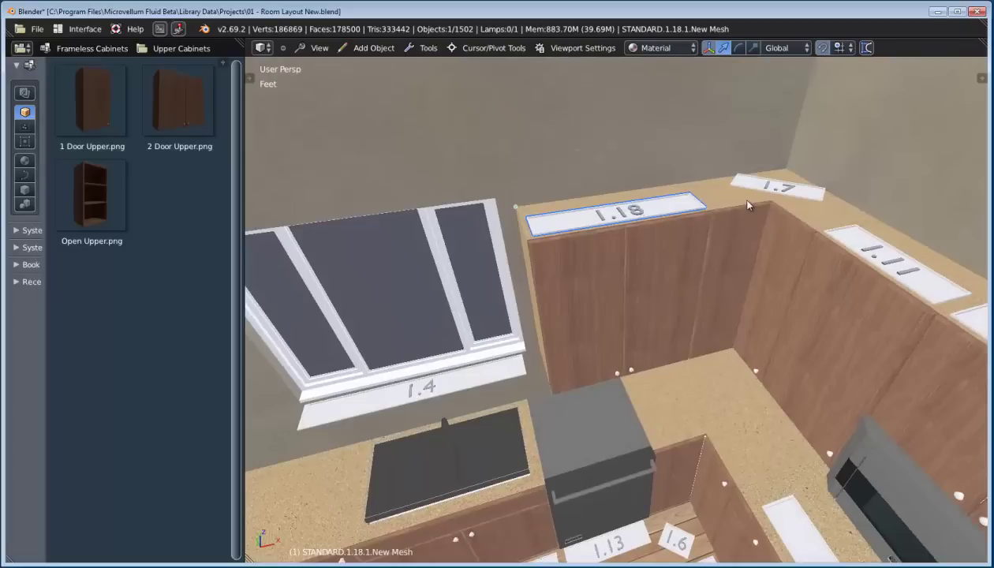
{"action": "key", "text": "ctrl+z"}
{"action": "key", "text": "ctrl+shift+z"}
{"action": "key", "text": "ctrl+z"}
{"action": "scroll", "coordinate": [596, 341], "scroll_direction": "down", "scroll_amount": 3}
{"action": "middle_click_drag", "start_coordinate": [566, 346], "coordinate": [578, 319], "text": "shift"}
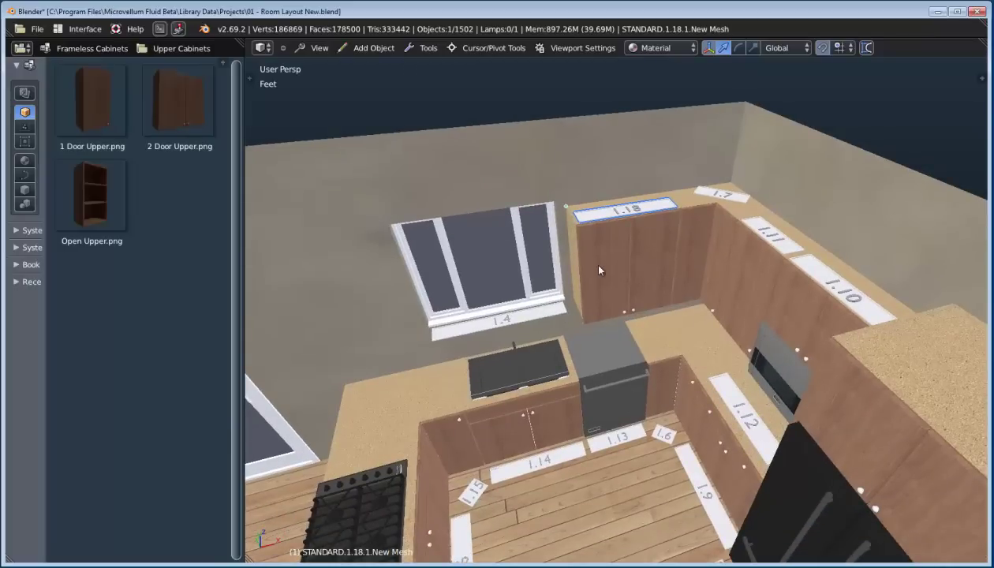
Place a 2 Door Upper next to the sink window with Left placement and a width of 36.00.
{"action": "middle_click_drag", "start_coordinate": [599, 271], "coordinate": [411, 308]}
{"action": "mouse_move", "coordinate": [178, 96]}
{"action": "left_mouse_down"}
{"action": "mouse_move", "coordinate": [247, 162]}
{"action": "mouse_move", "coordinate": [539, 261]}
{"action": "mouse_move", "coordinate": [594, 309]}
{"action": "left_mouse_up"}
{"action": "left_click", "coordinate": [595, 317]}
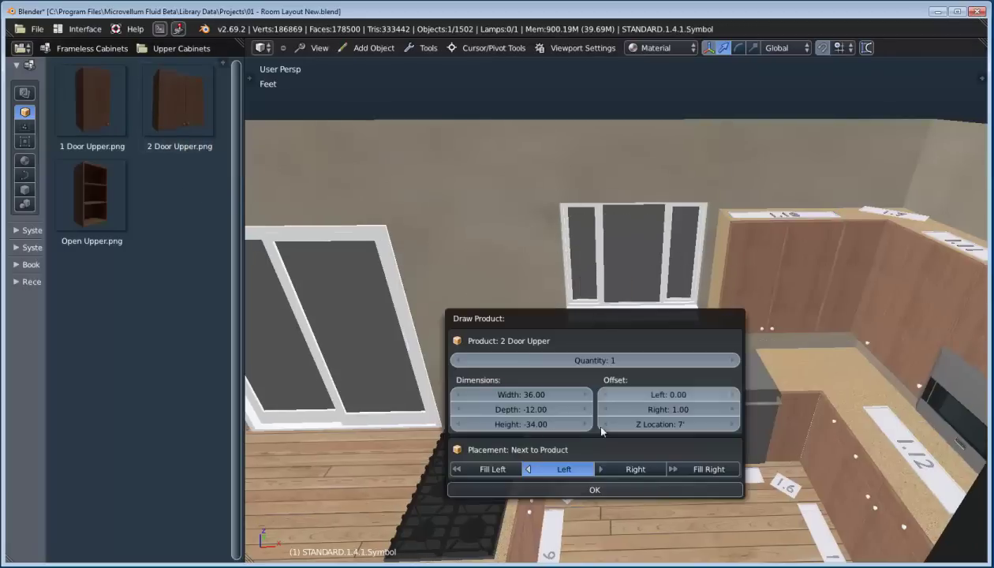
{"action": "left_click", "coordinate": [595, 490]}
Narrow the new upper cabinet beside the window to 2' 2" and set its X location to 8' 9".
{"action": "mouse_move", "coordinate": [605, 483]}
{"action": "middle_mouse_down"}
{"action": "mouse_move", "coordinate": [476, 341]}
{"action": "mouse_move", "coordinate": [541, 377]}
{"action": "mouse_move", "coordinate": [539, 236]}
{"action": "mouse_move", "coordinate": [664, 364]}
{"action": "middle_mouse_up"}
{"action": "left_click", "coordinate": [534, 224]}
{"action": "right_click", "coordinate": [664, 364]}
{"action": "left_click_drag", "start_coordinate": [726, 418], "coordinate": [705, 413]}
{"action": "middle_click_drag", "start_coordinate": [708, 278], "coordinate": [665, 369]}
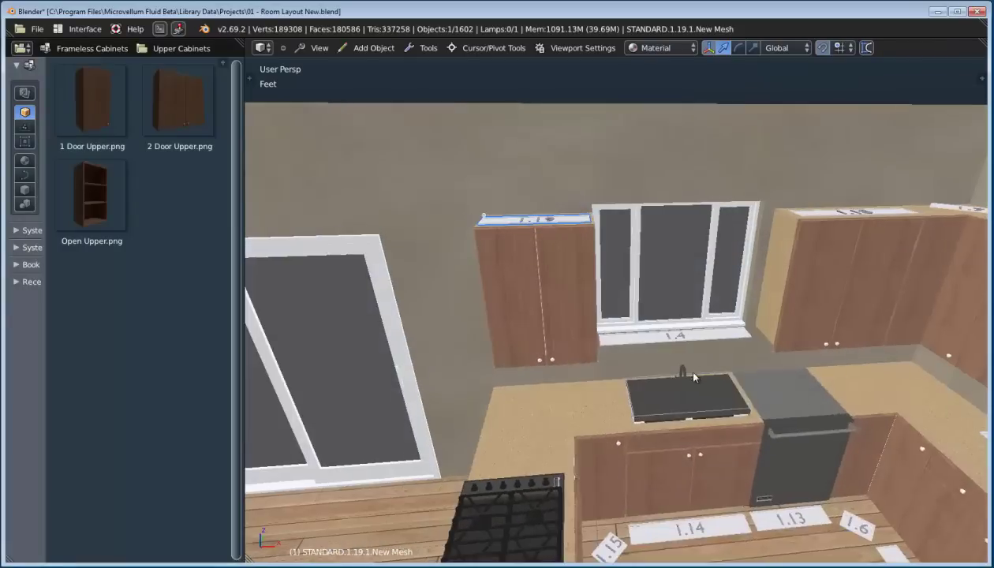
{"action": "key", "text": "w"}
{"action": "left_click_drag", "start_coordinate": [564, 477], "coordinate": [546, 477]}
Place a Built in Oven Tall Cabinet from Tall Cabinets on the empty wall opposite the kitchen with Left placement.
{"action": "middle_click_drag", "start_coordinate": [632, 373], "coordinate": [739, 323]}
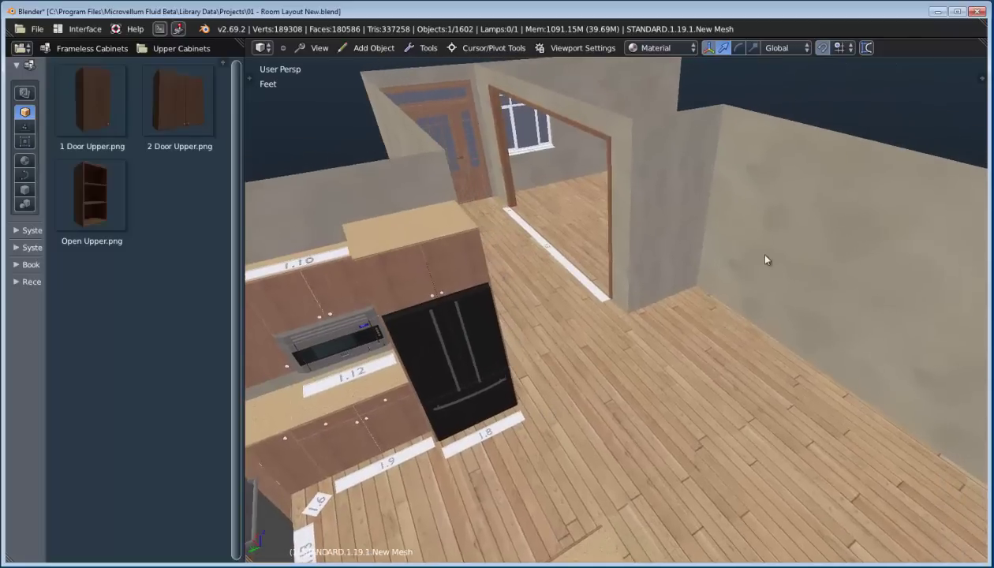
{"action": "left_click", "coordinate": [178, 48]}
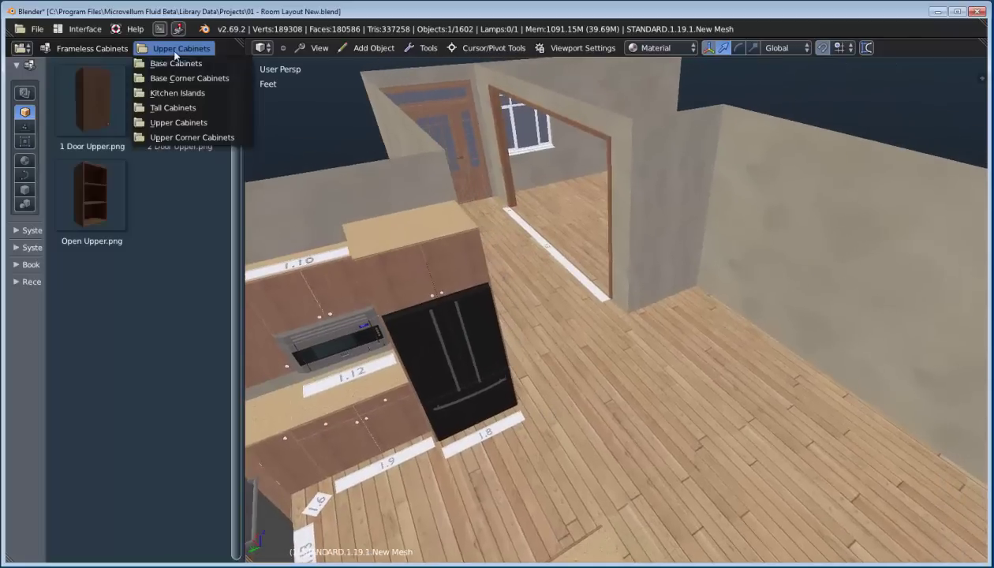
{"action": "left_click", "coordinate": [172, 110]}
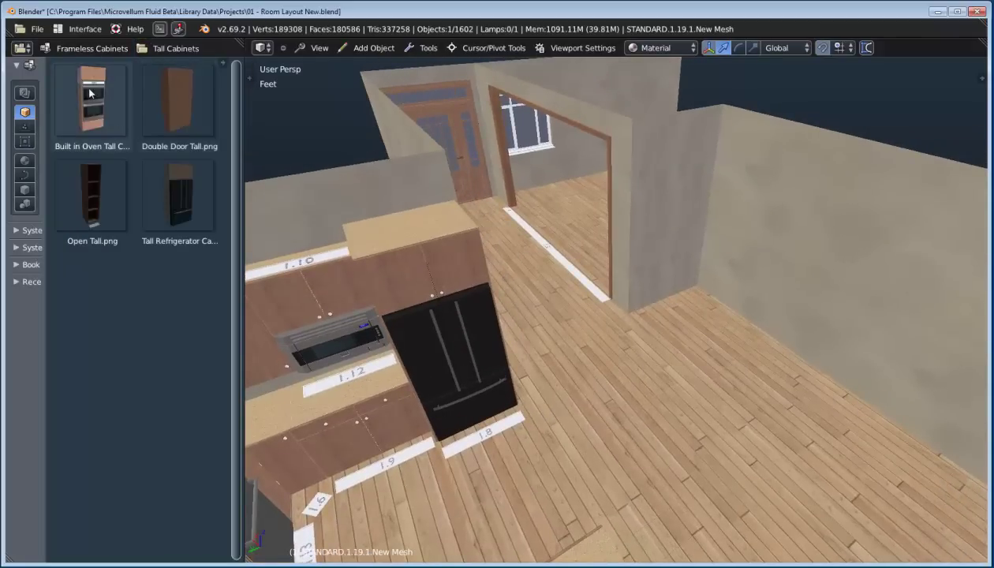
{"action": "mouse_move", "coordinate": [90, 105]}
{"action": "left_mouse_down"}
{"action": "mouse_move", "coordinate": [193, 136]}
{"action": "mouse_move", "coordinate": [662, 206]}
{"action": "mouse_move", "coordinate": [772, 205]}
{"action": "left_mouse_up"}
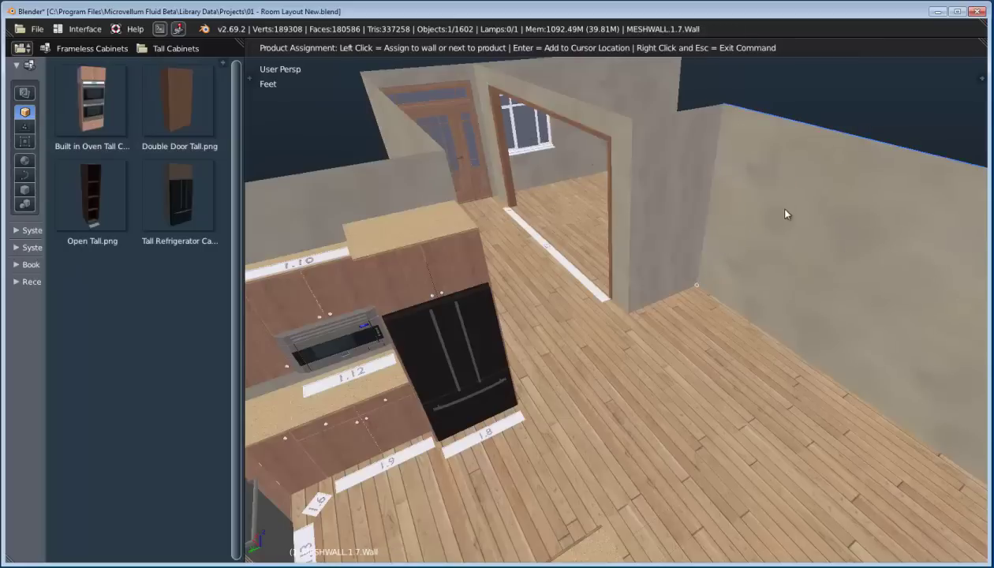
{"action": "left_click", "coordinate": [774, 203]}
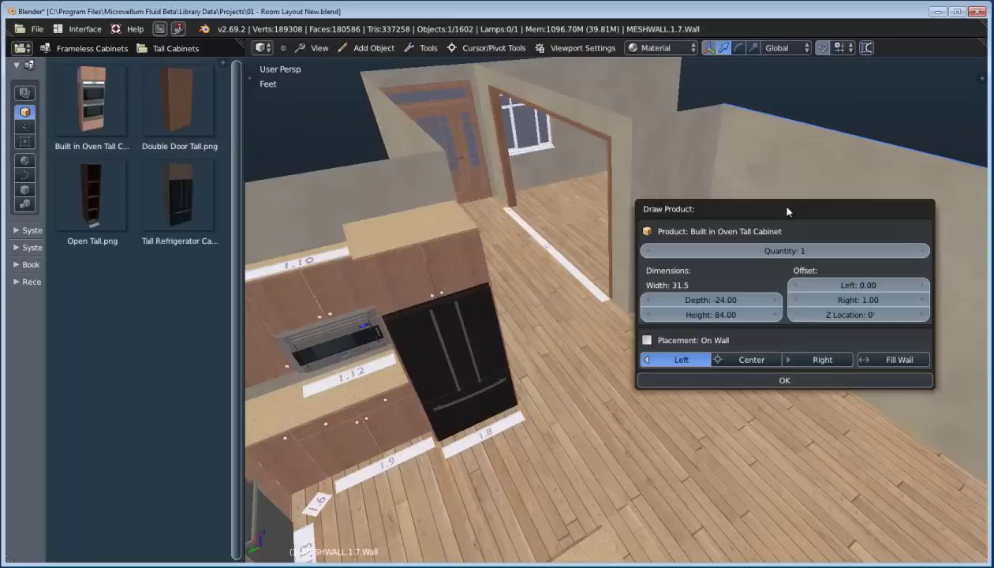
{"action": "left_click", "coordinate": [764, 380]}
Place two 2 Door 2 Drawer Base cabinets from Base Cabinets next to the oven cabinet with Right placement and a width of 36.00.
{"action": "middle_click_drag", "start_coordinate": [773, 388], "coordinate": [544, 371]}
{"action": "left_click", "coordinate": [155, 49]}
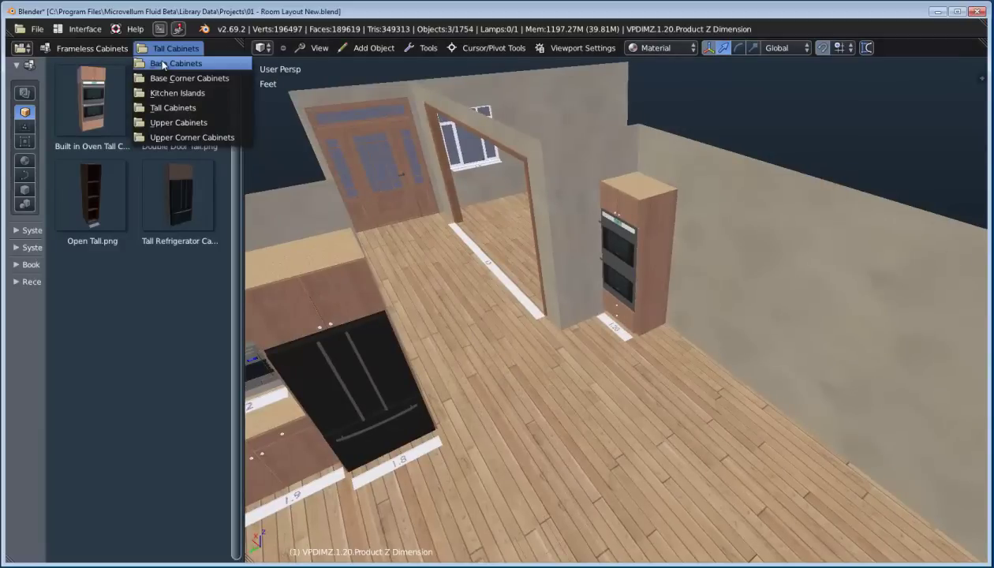
{"action": "left_click", "coordinate": [160, 61]}
{"action": "middle_click_drag", "start_coordinate": [429, 262], "coordinate": [589, 271]}
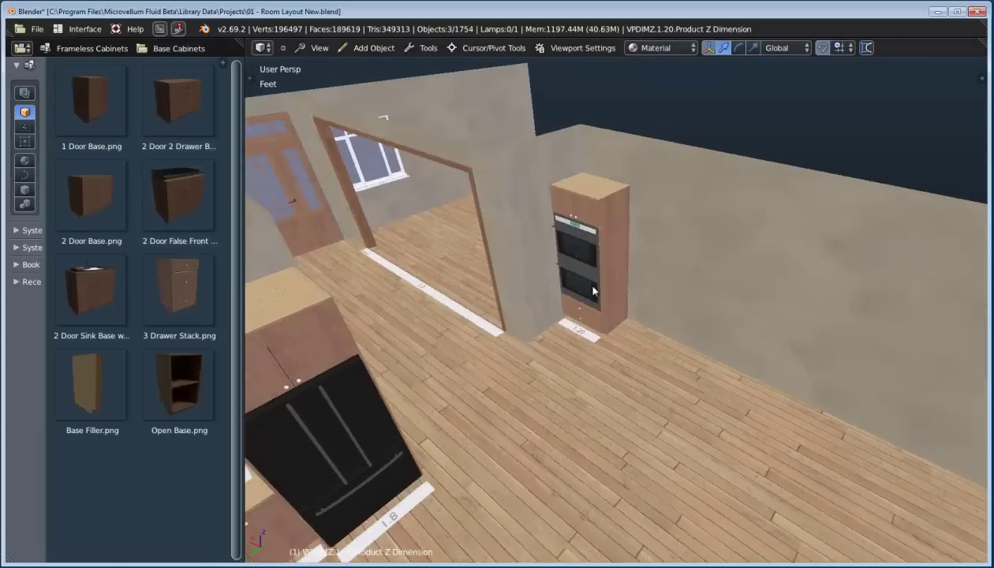
{"action": "scroll", "coordinate": [566, 313], "scroll_direction": "up", "scroll_amount": 4}
{"action": "left_click_drag", "start_coordinate": [209, 126], "coordinate": [567, 384]}
{"action": "left_click", "coordinate": [565, 385]}
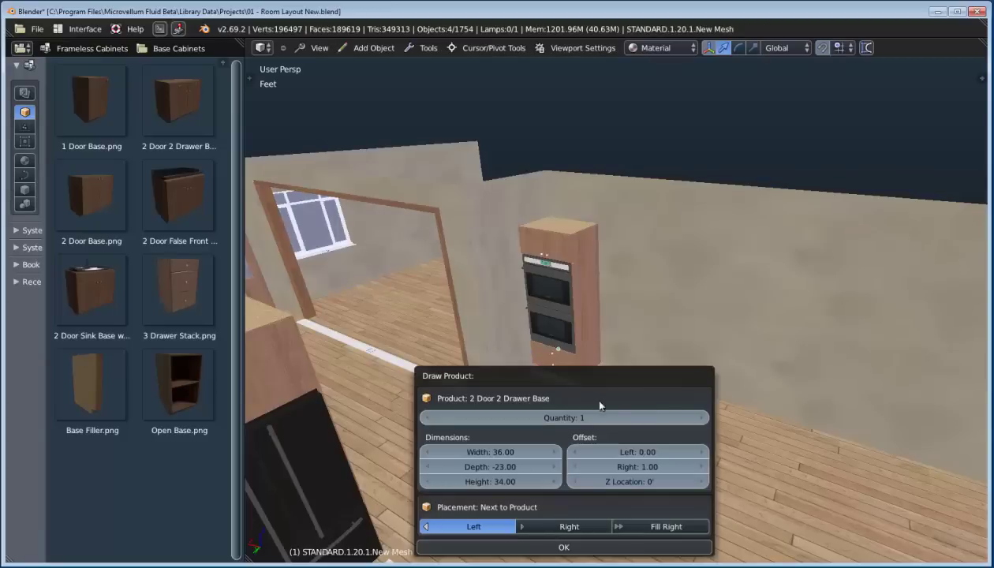
{"action": "left_click", "coordinate": [567, 526]}
{"action": "left_click", "coordinate": [564, 548]}
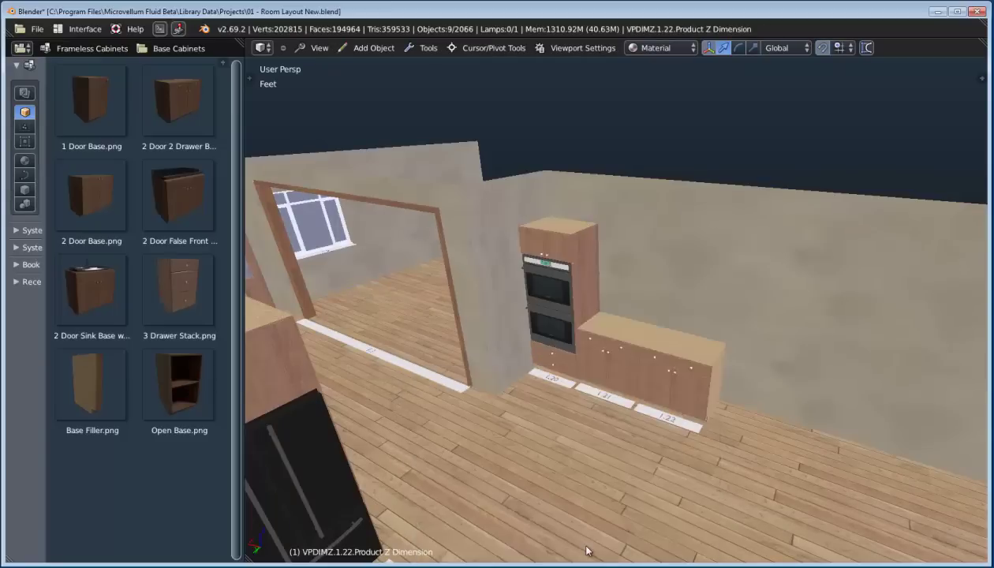
Place a 3 Drawer Stack next to the last base cabinet of the oven run with Right placement and a width of 18.00.
{"action": "mouse_move", "coordinate": [165, 279]}
{"action": "left_mouse_down"}
{"action": "mouse_move", "coordinate": [611, 443]}
{"action": "mouse_move", "coordinate": [686, 420]}
{"action": "left_mouse_up"}
{"action": "left_click", "coordinate": [682, 434]}
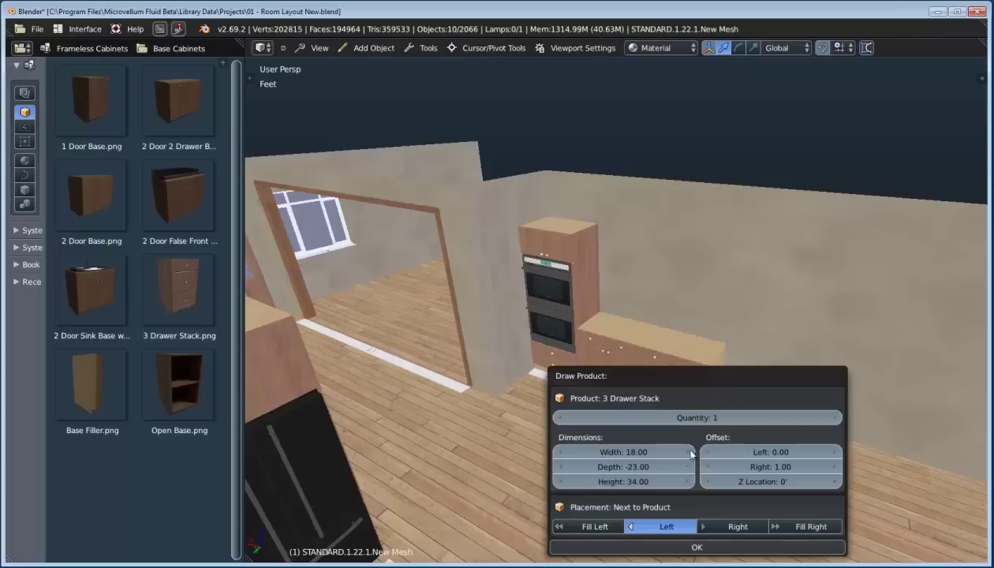
{"action": "left_click", "coordinate": [715, 529]}
{"action": "left_click", "coordinate": [698, 547]}
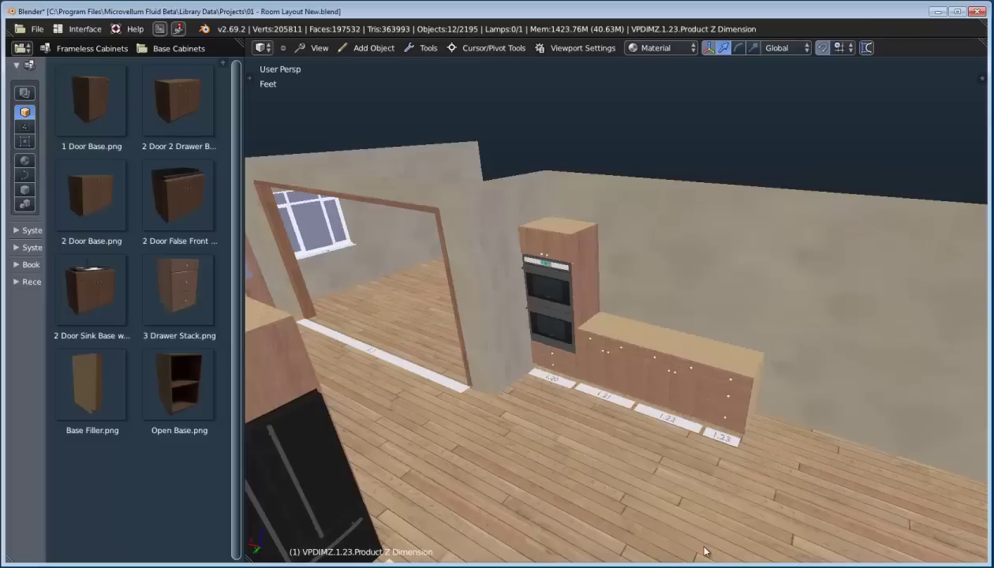
Place three 2 Door Upper cabinets from Upper Cabinets next to the oven cabinet with Right placement.
{"action": "middle_click_drag", "start_coordinate": [664, 476], "coordinate": [623, 430]}
{"action": "left_click", "coordinate": [179, 49]}
{"action": "left_click", "coordinate": [178, 123]}
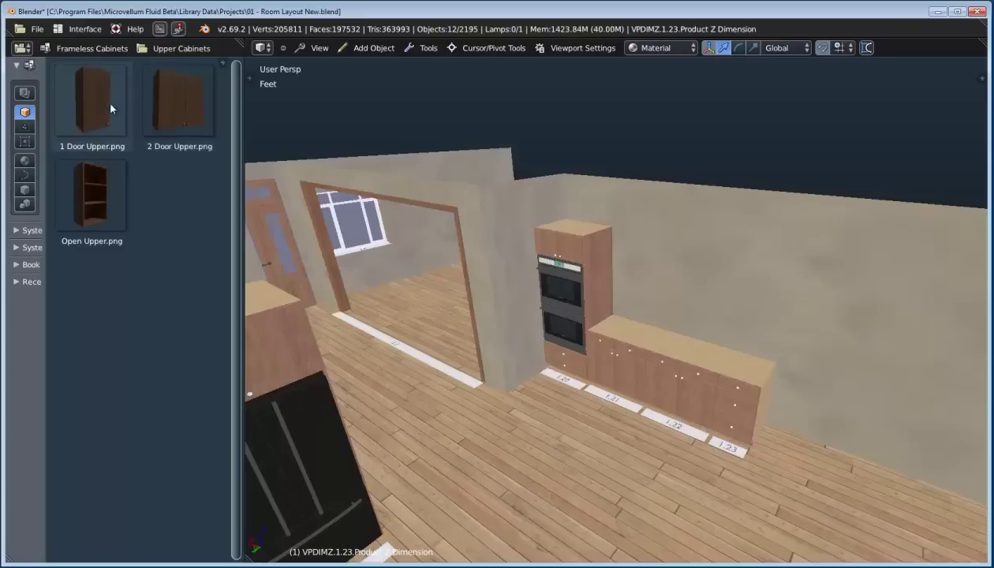
{"action": "left_click_drag", "start_coordinate": [156, 100], "coordinate": [572, 393]}
{"action": "left_click", "coordinate": [570, 390]}
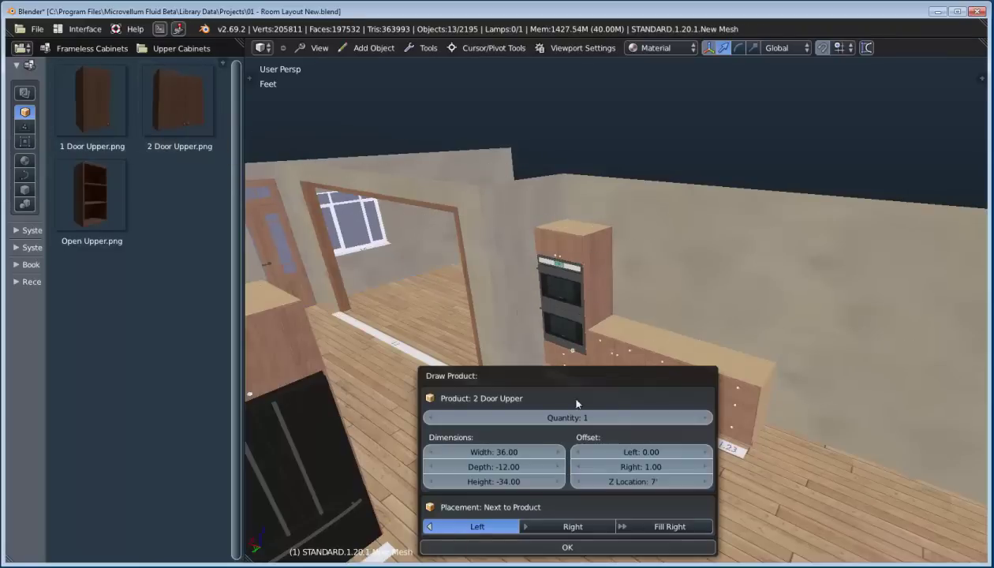
{"action": "left_click", "coordinate": [572, 525]}
{"action": "left_click", "coordinate": [669, 423]}
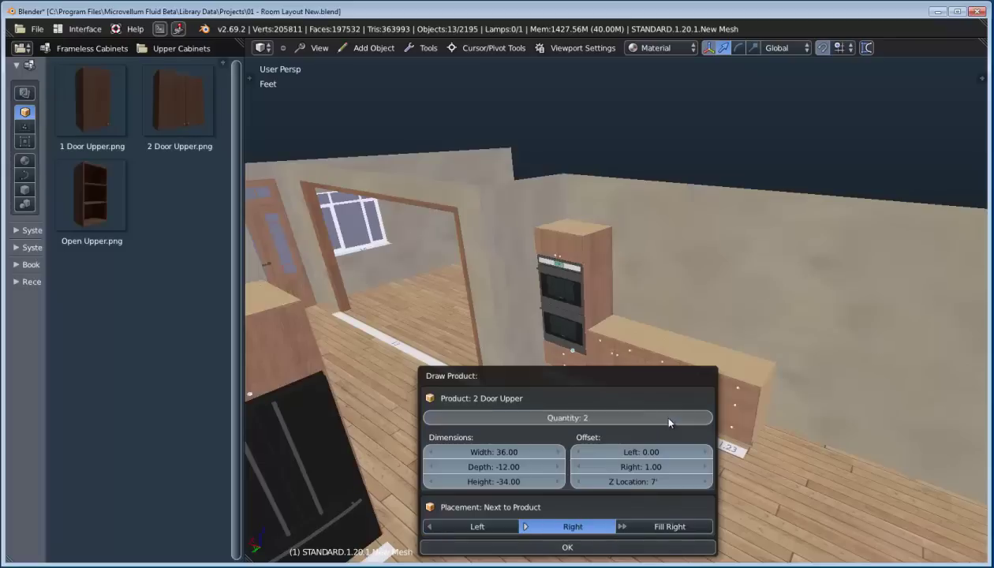
{"action": "left_click", "coordinate": [589, 547]}
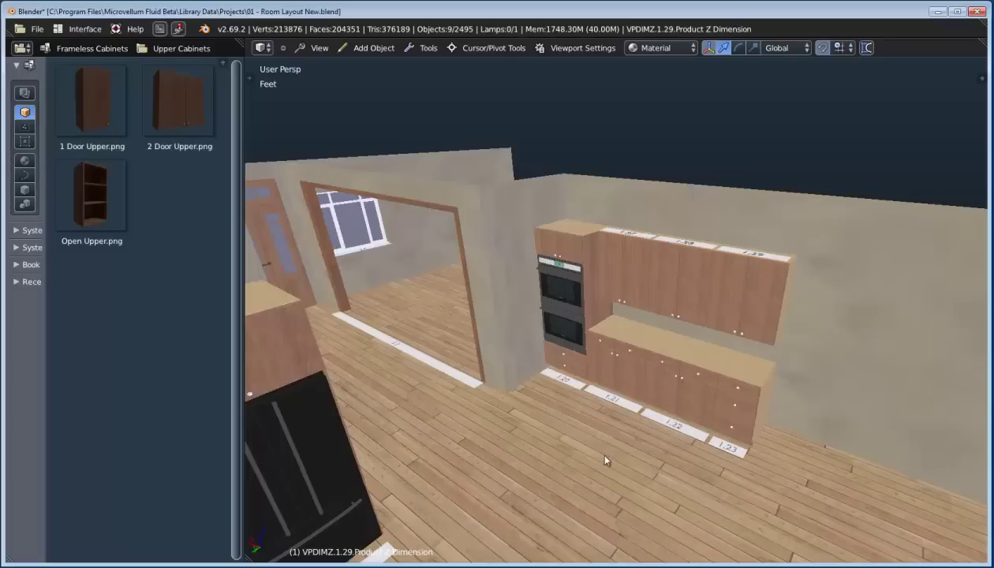
Set the length of Wall 6, the short wall beside the oven cabinet, to 2' 6".
{"action": "middle_click_drag", "start_coordinate": [617, 466], "coordinate": [471, 328]}
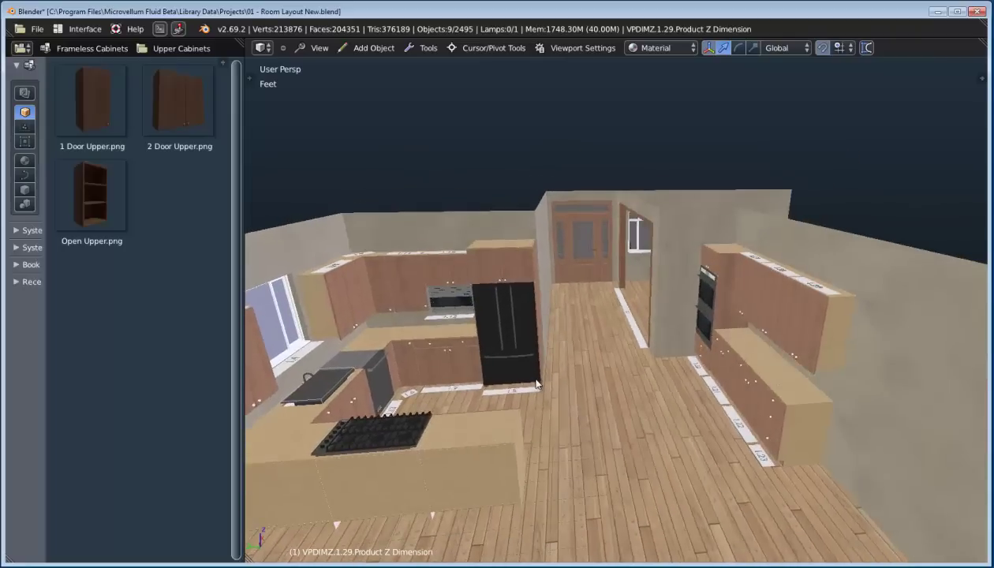
{"action": "middle_click_drag", "start_coordinate": [652, 371], "coordinate": [668, 306]}
{"action": "right_click", "coordinate": [666, 259]}
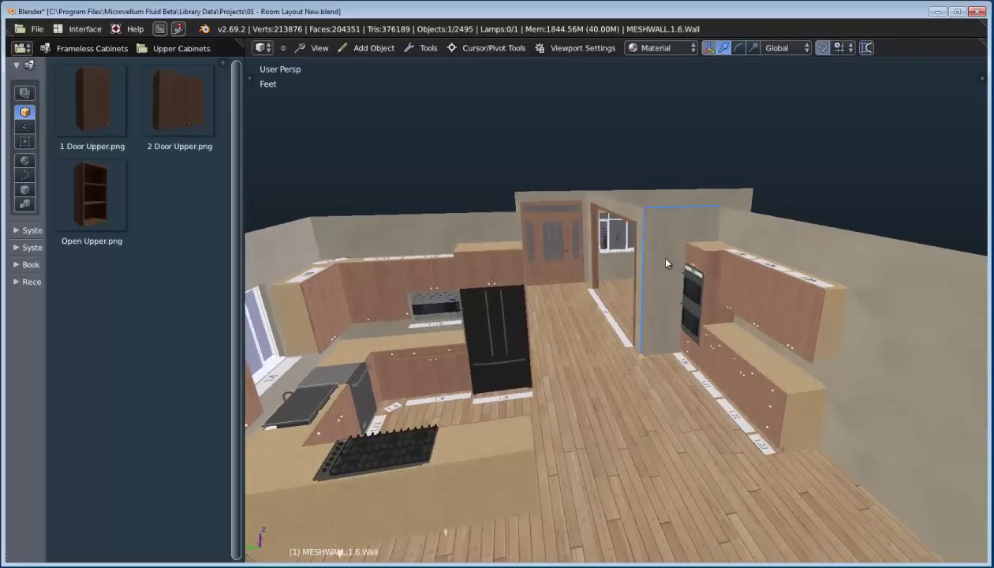
{"action": "key", "text": "p"}
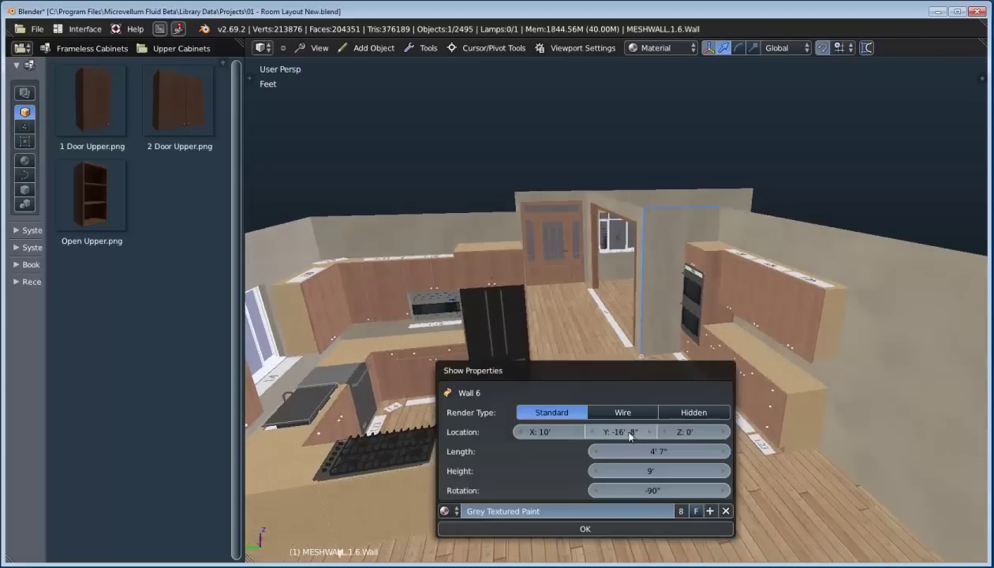
{"action": "left_click_drag", "start_coordinate": [655, 447], "coordinate": [630, 445]}
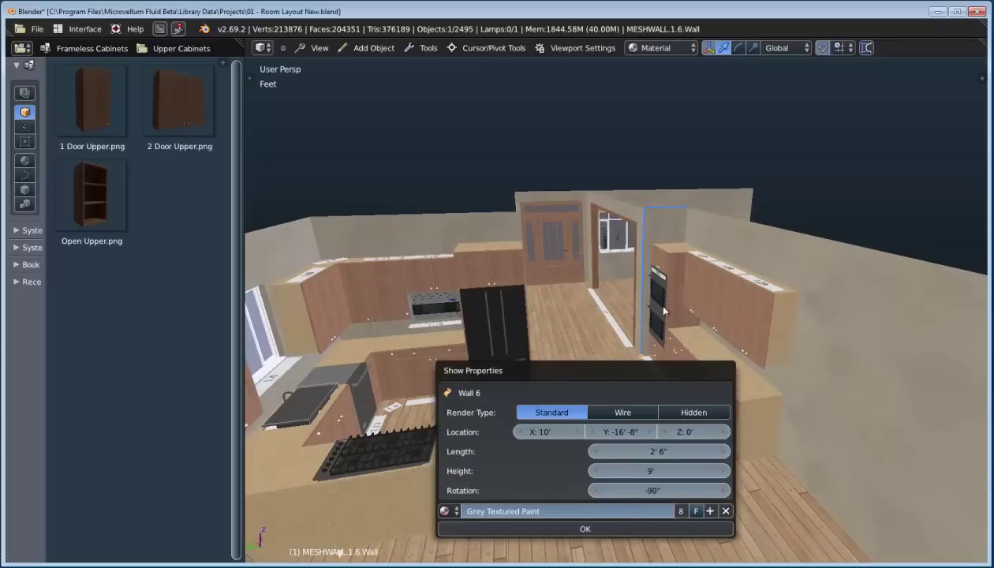
Adjust the length of Wall 2 behind the refrigerator cabinet.
{"action": "middle_click_drag", "start_coordinate": [543, 301], "coordinate": [464, 298]}
{"action": "right_click", "coordinate": [430, 242]}
{"action": "middle_click_drag", "start_coordinate": [541, 366], "coordinate": [530, 357]}
{"action": "key", "text": "p"}
{"action": "mouse_move", "coordinate": [626, 472]}
{"action": "left_mouse_down"}
{"action": "mouse_move", "coordinate": [638, 470]}
{"action": "mouse_move", "coordinate": [624, 469]}
{"action": "mouse_move", "coordinate": [633, 462]}
{"action": "left_mouse_up"}
{"action": "key", "text": "Escape"}
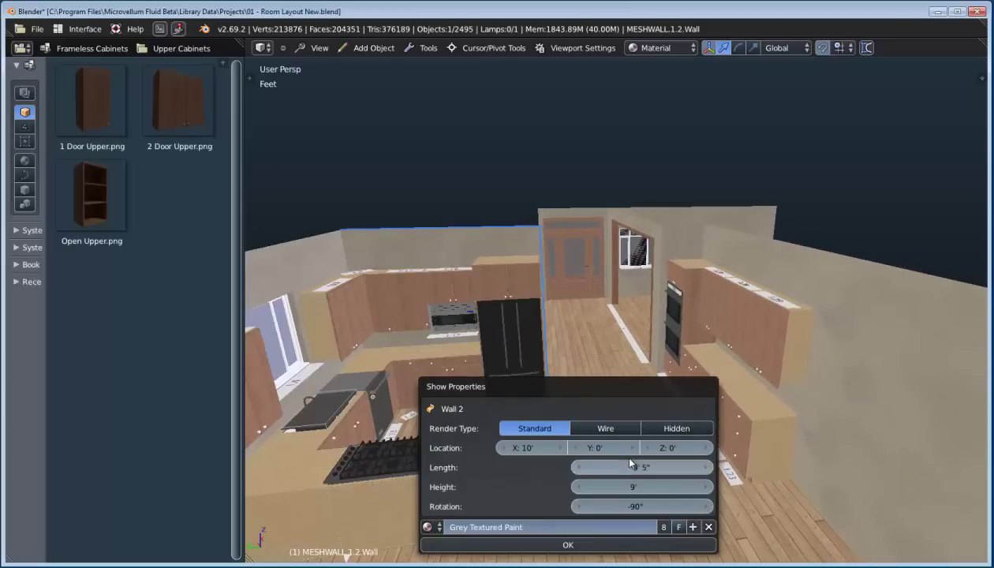
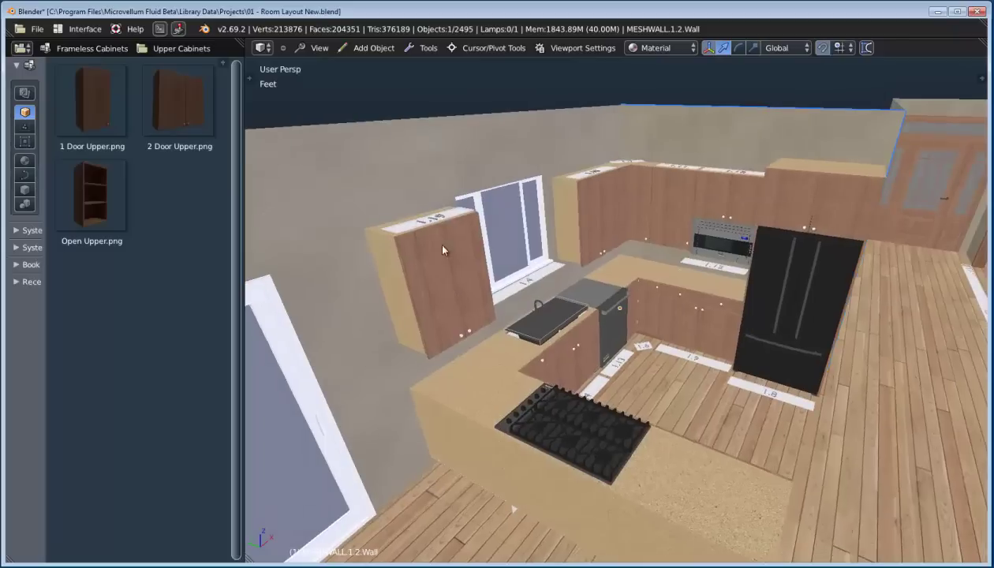
Turn on Left Finished End for the 2 Door Upper between the sliding door and the sink window.
{"action": "right_click", "coordinate": [413, 228]}
{"action": "key", "text": "p"}
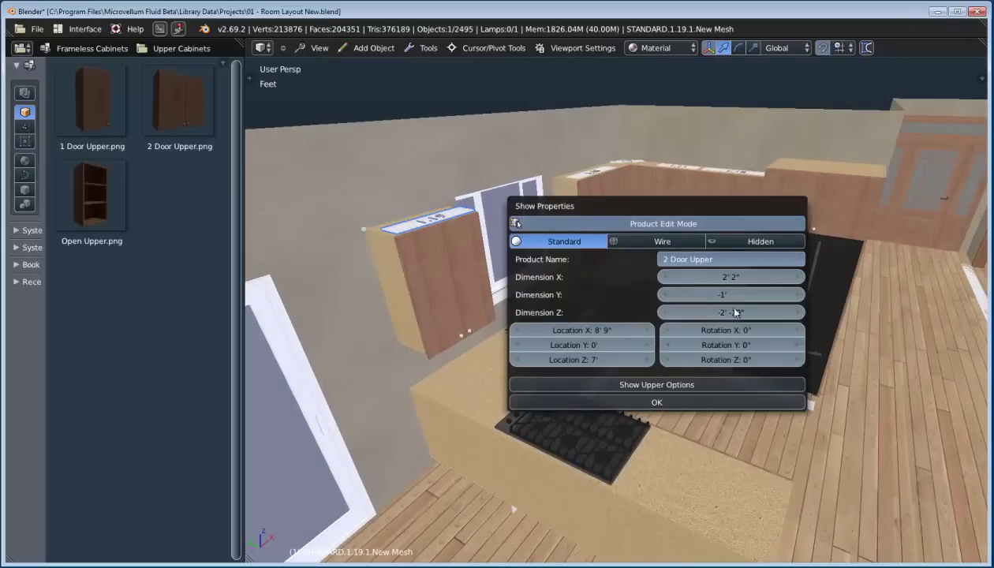
{"action": "left_click", "coordinate": [667, 386]}
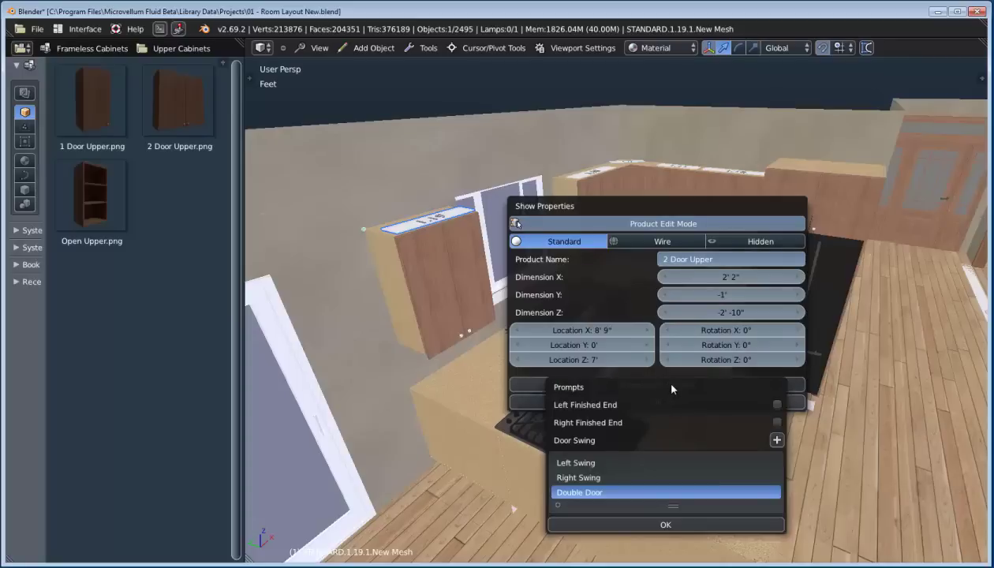
{"action": "left_click", "coordinate": [777, 405]}
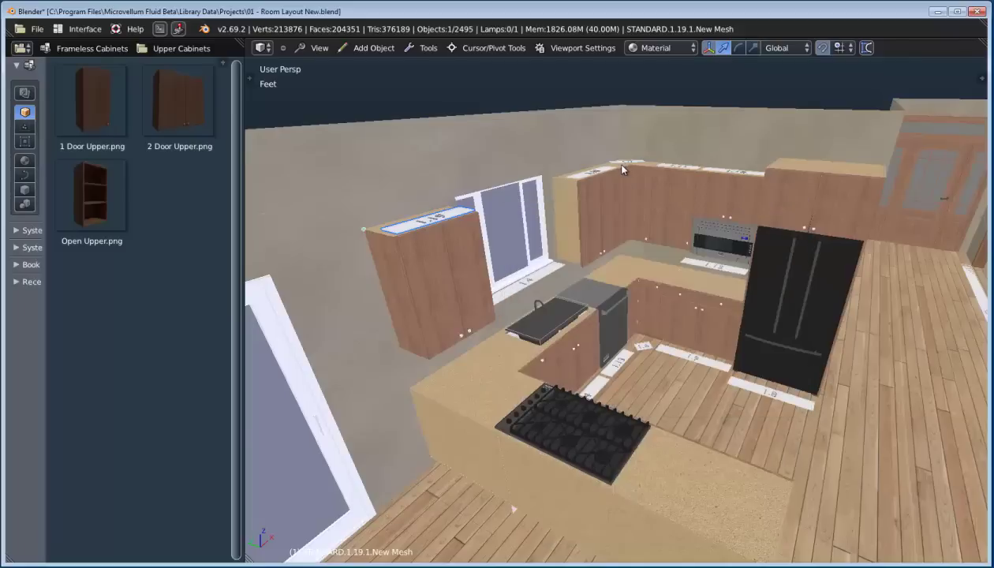
Turn on Left Finished End for the 2 Door Upper between the sink window and the corner cabinet.
{"action": "right_click", "coordinate": [578, 171]}
{"action": "key", "text": "space"}
{"action": "left_click", "coordinate": [687, 390]}
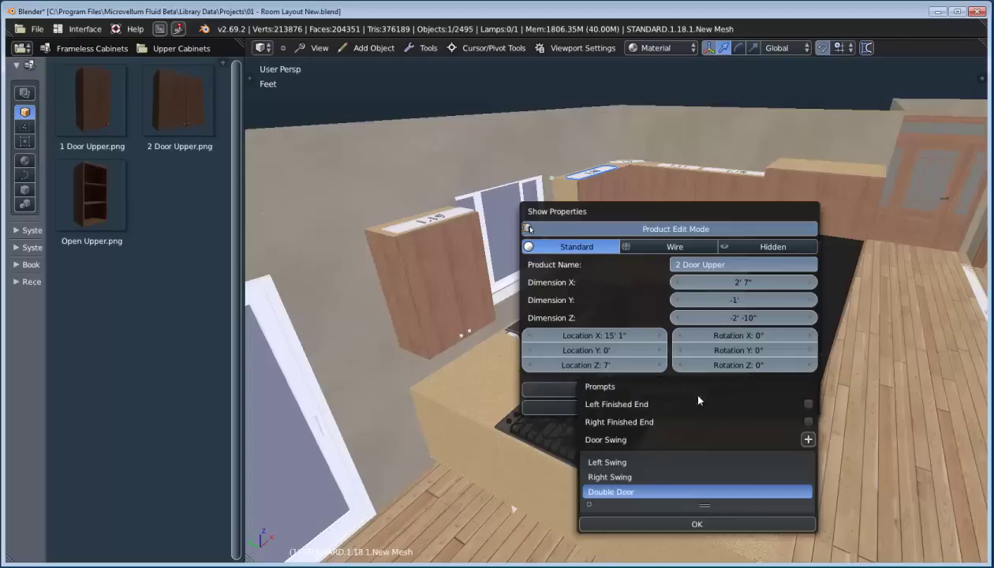
{"action": "left_click", "coordinate": [803, 404]}
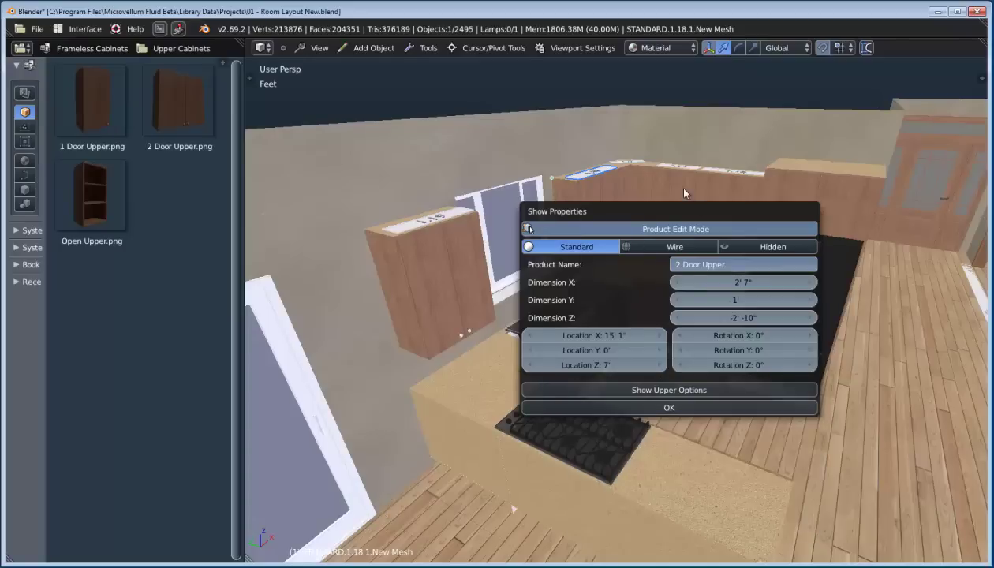
{"action": "middle_click_drag", "start_coordinate": [684, 192], "coordinate": [715, 261]}
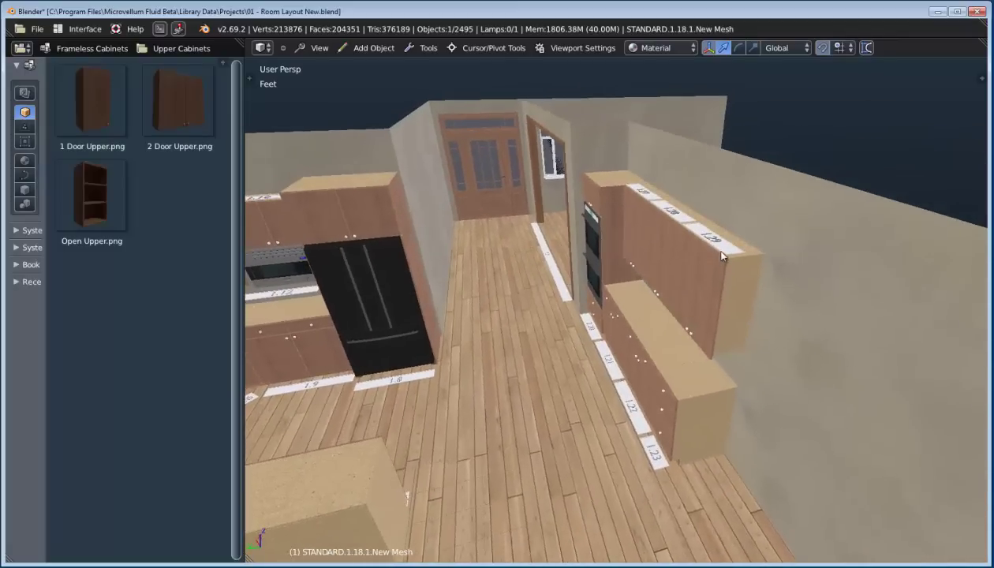
Turn on Right Finished End for the end 2 Door Upper, item 1.29, on the oven wall.
{"action": "left_click", "coordinate": [721, 255]}
{"action": "middle_click_drag", "start_coordinate": [694, 304], "coordinate": [646, 299]}
{"action": "right_click", "coordinate": [607, 290]}
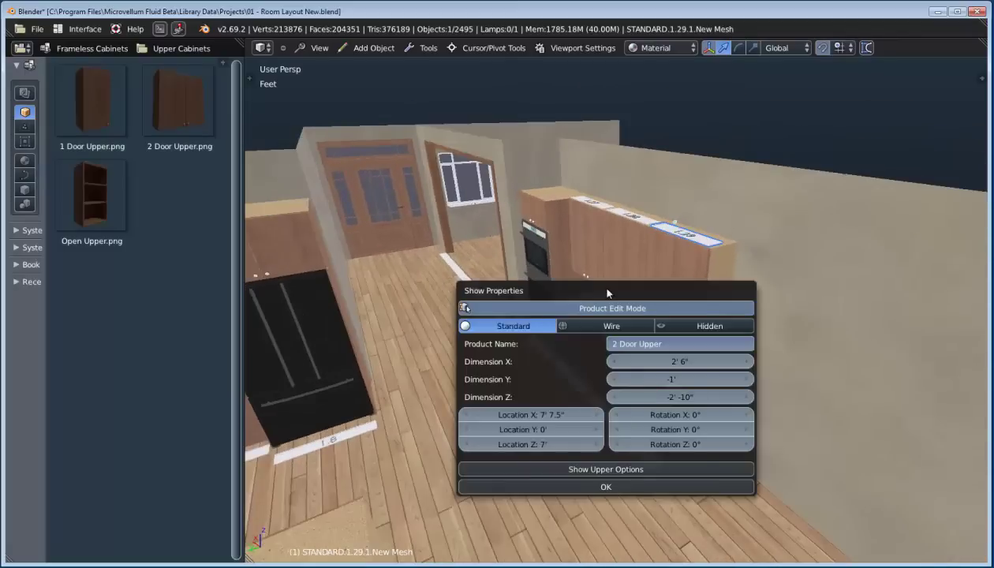
{"action": "left_click", "coordinate": [622, 471]}
{"action": "left_click", "coordinate": [735, 445]}
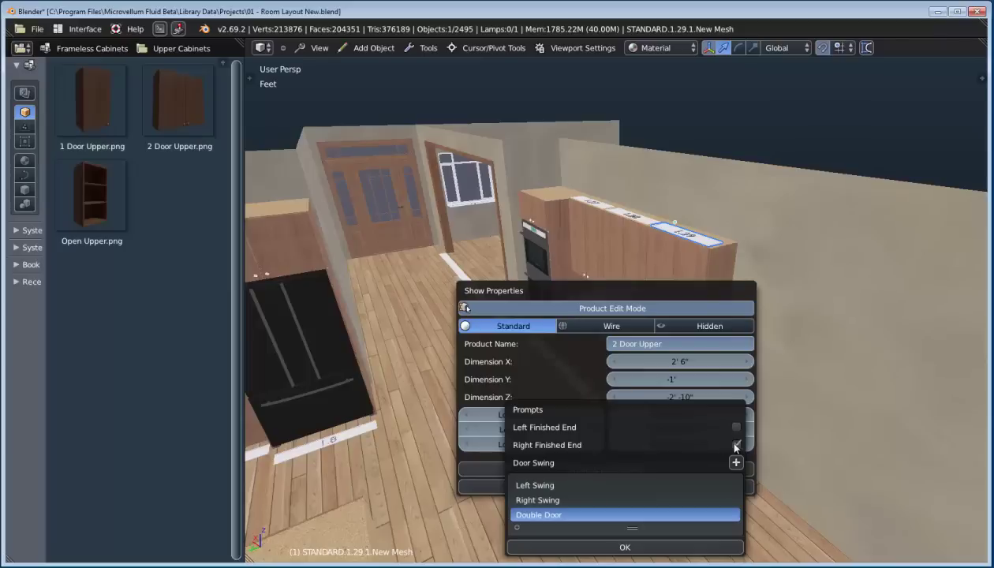
{"action": "left_click", "coordinate": [696, 235]}
{"action": "left_click", "coordinate": [697, 241]}
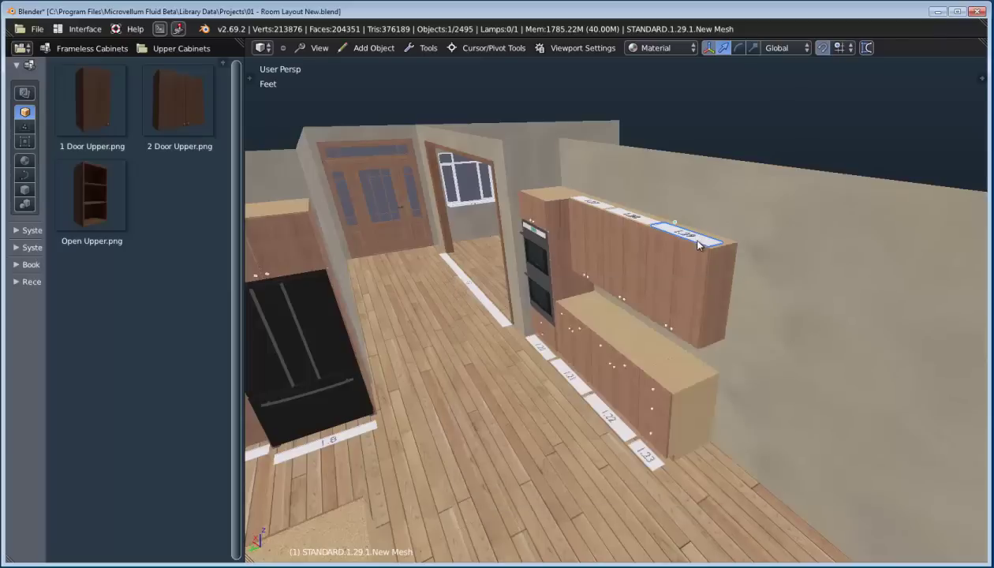
Turn on Right Finished End for the 3 Drawer Stack, item 1.23, at the end of the oven wall's base run.
{"action": "middle_click_drag", "start_coordinate": [675, 309], "coordinate": [652, 401]}
{"action": "right_click", "coordinate": [659, 414]}
{"action": "right_click", "coordinate": [652, 400]}
{"action": "middle_click_drag", "start_coordinate": [663, 344], "coordinate": [649, 366]}
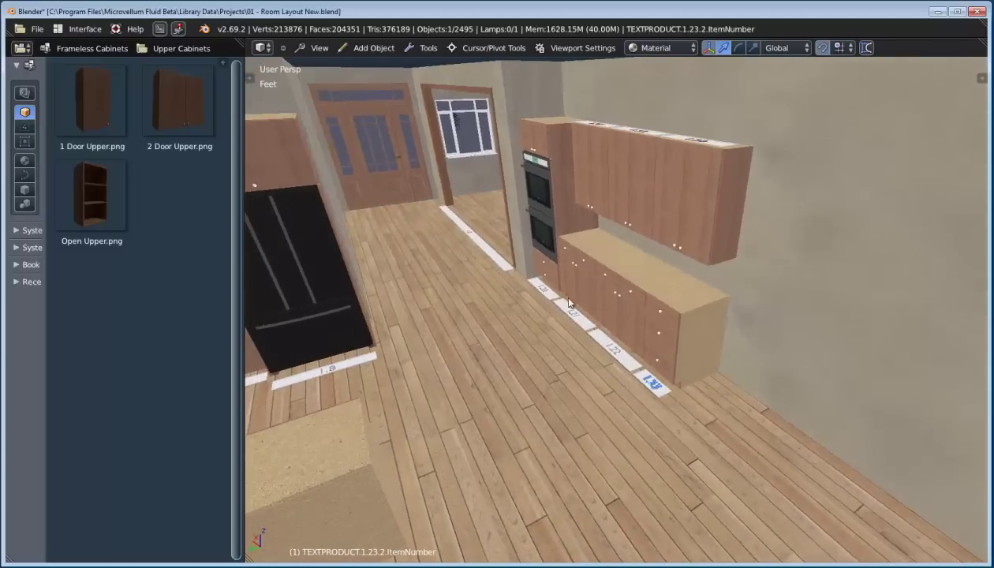
{"action": "key", "text": "p"}
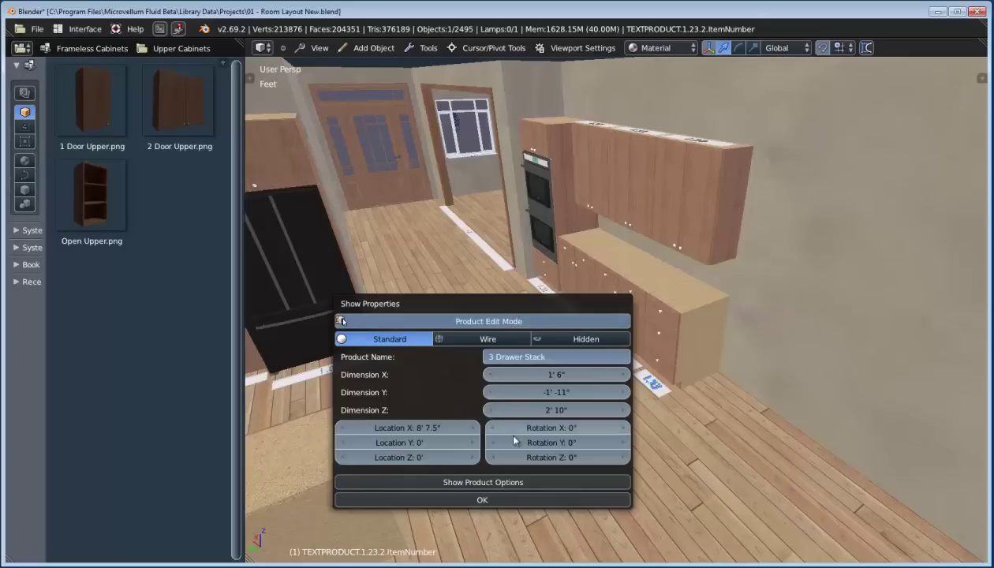
{"action": "left_click", "coordinate": [499, 483]}
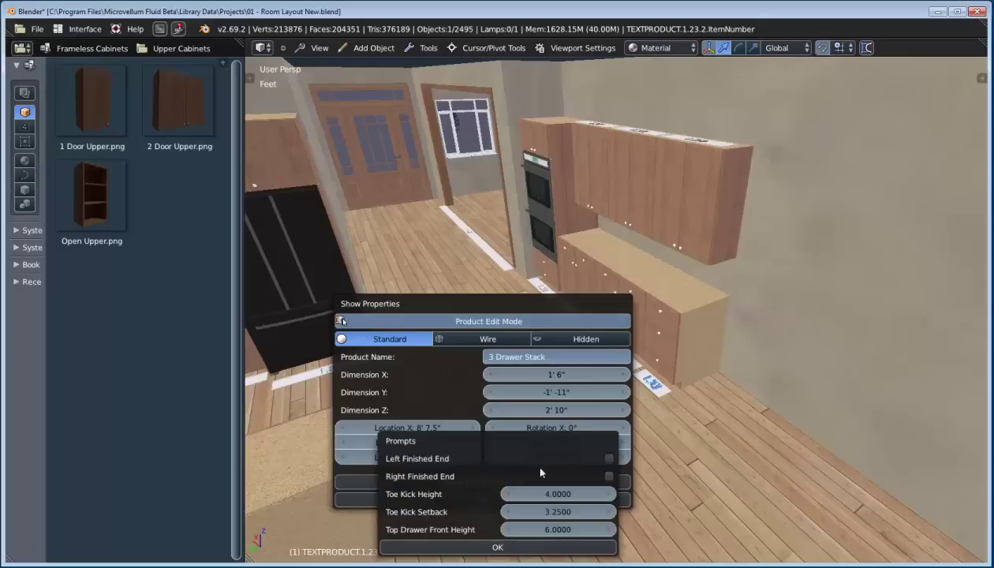
{"action": "left_click", "coordinate": [608, 476]}
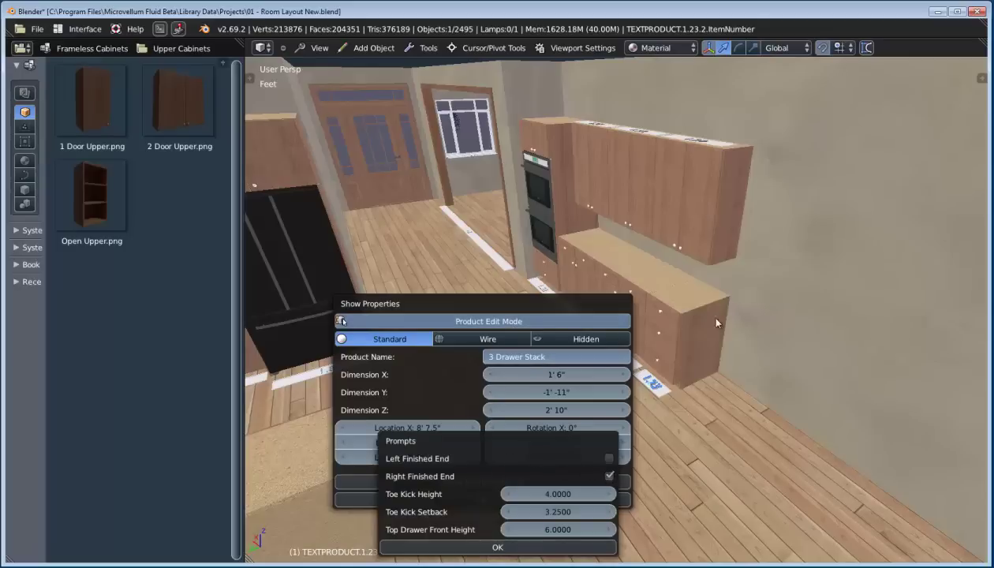
Turn on Left Finished End and Finished Back for the 2 Door 2 Drawer Base at the peninsula's free end.
{"action": "middle_click_drag", "start_coordinate": [717, 323], "coordinate": [578, 381]}
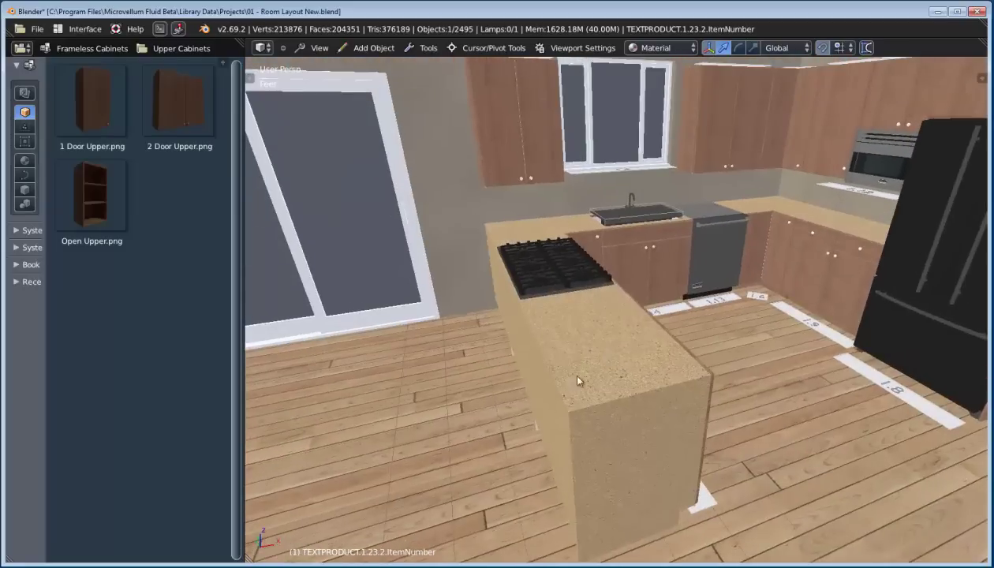
{"action": "middle_click_drag", "start_coordinate": [645, 382], "coordinate": [702, 406]}
{"action": "left_click", "coordinate": [694, 427]}
{"action": "right_click", "coordinate": [806, 389]}
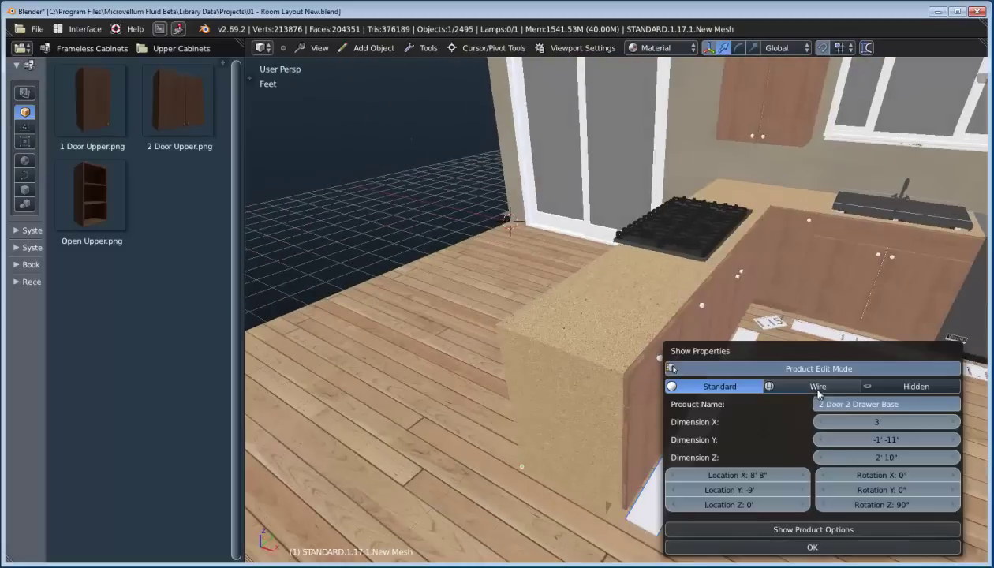
{"action": "left_click", "coordinate": [832, 530]}
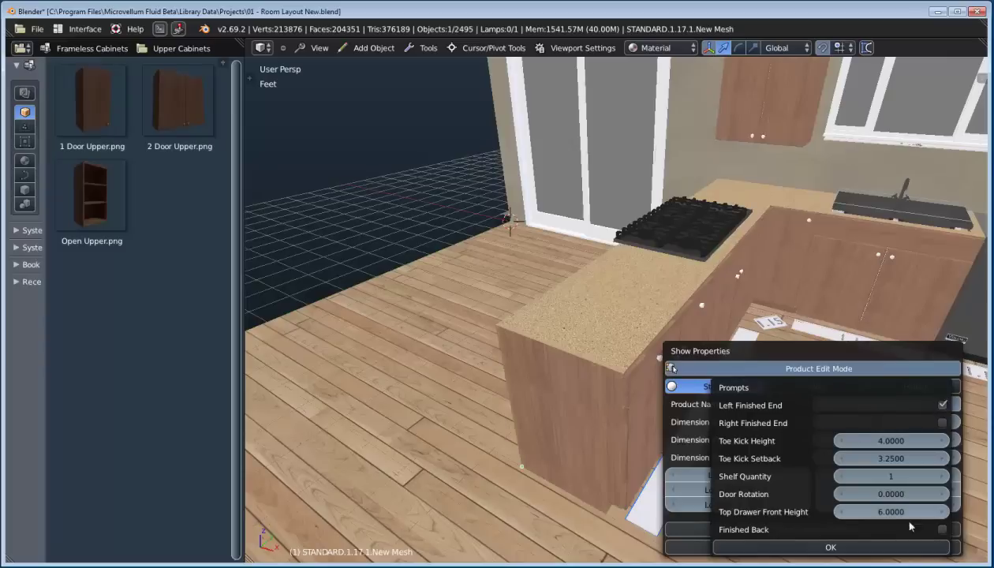
{"action": "left_click", "coordinate": [942, 530]}
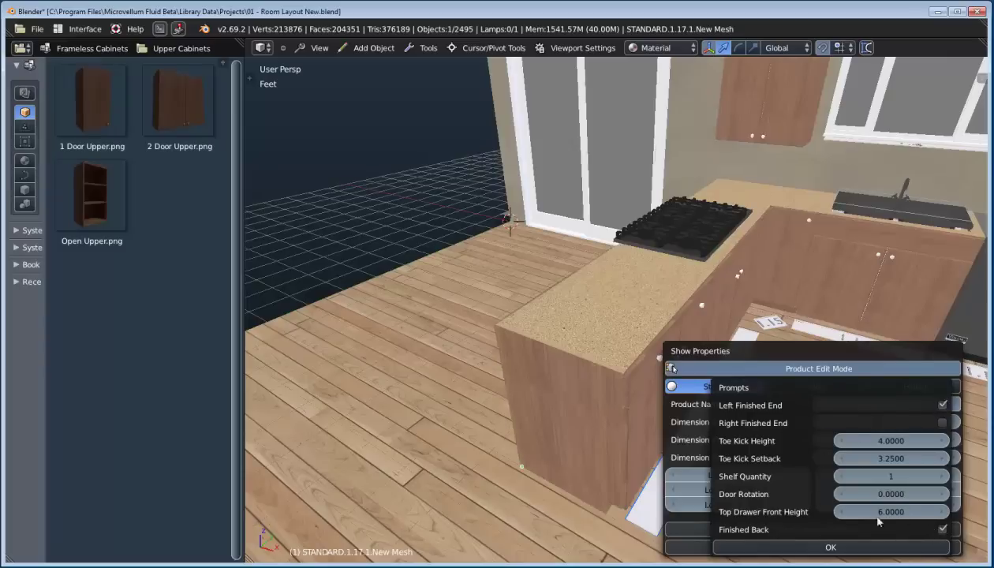
Turn on Finished Back for the cooktop base cabinet, item 1.16, in the peninsula.
{"action": "middle_click_drag", "start_coordinate": [550, 362], "coordinate": [571, 355]}
{"action": "right_click", "coordinate": [652, 359]}
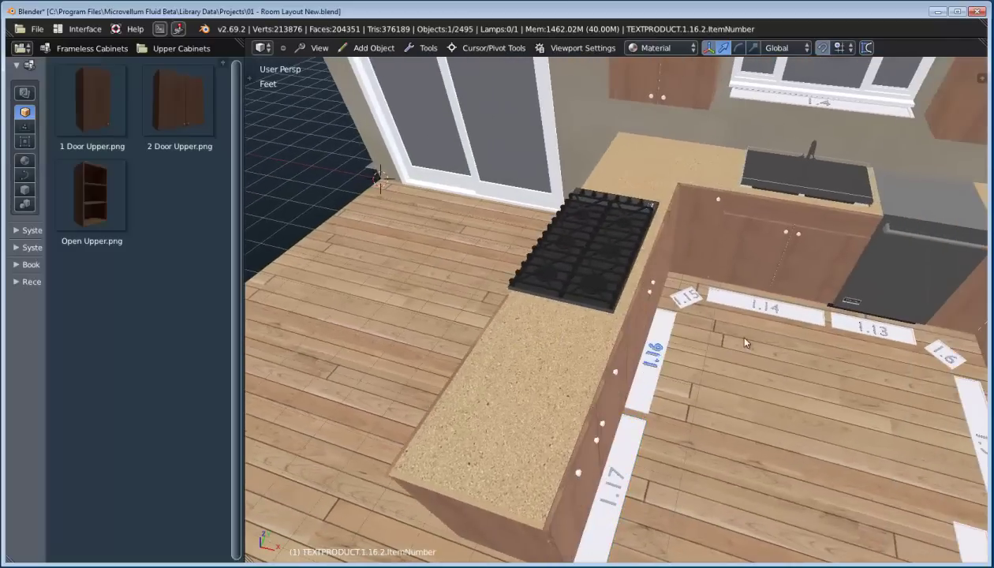
{"action": "right_click", "coordinate": [745, 338]}
{"action": "left_click", "coordinate": [789, 518]}
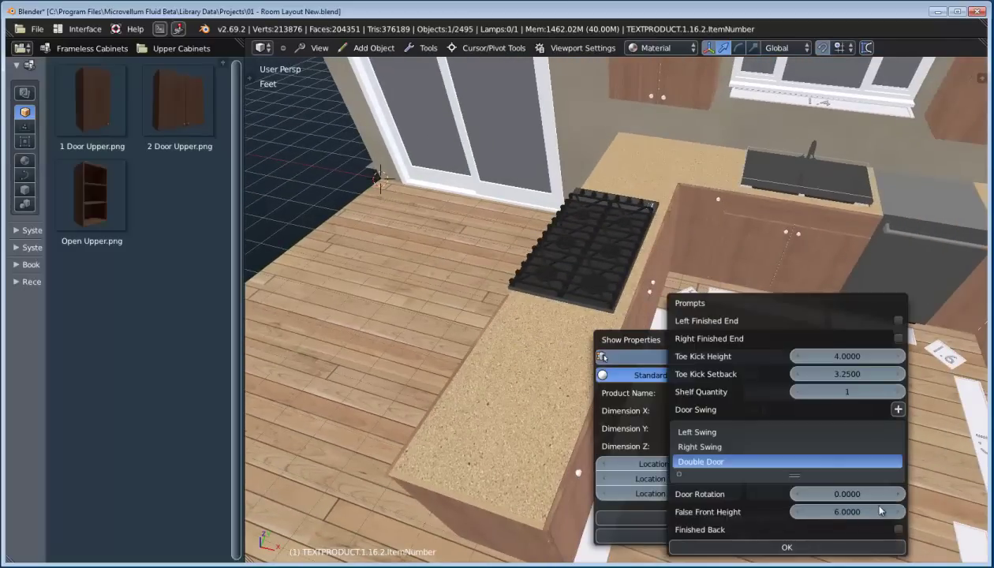
{"action": "left_click", "coordinate": [936, 466]}
{"action": "left_click", "coordinate": [935, 467]}
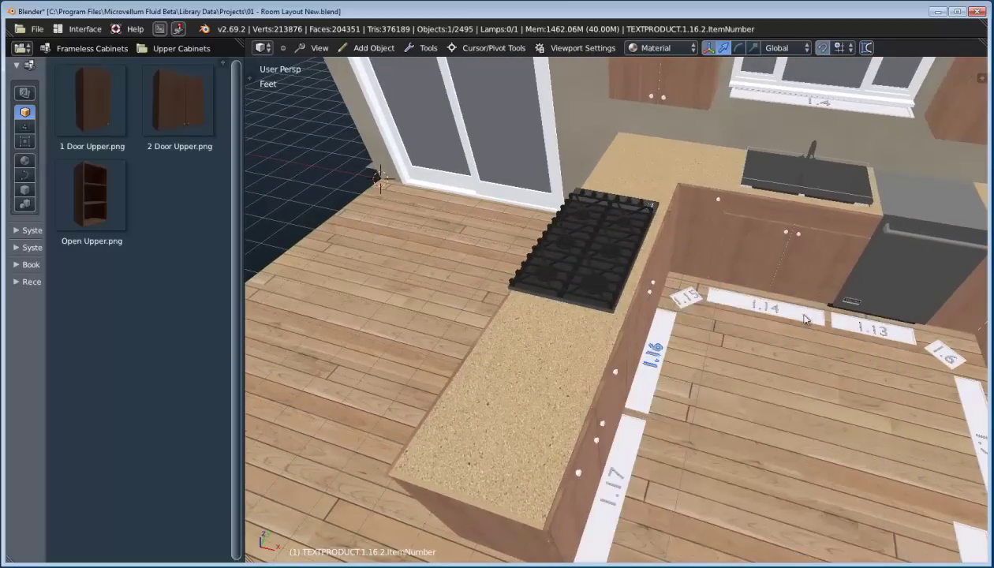
Turn on Finished Left Back for the Base Corner Cabinet, item 1.15, between the cooktop and sink bases.
{"action": "right_click", "coordinate": [688, 296]}
{"action": "key", "text": "w"}
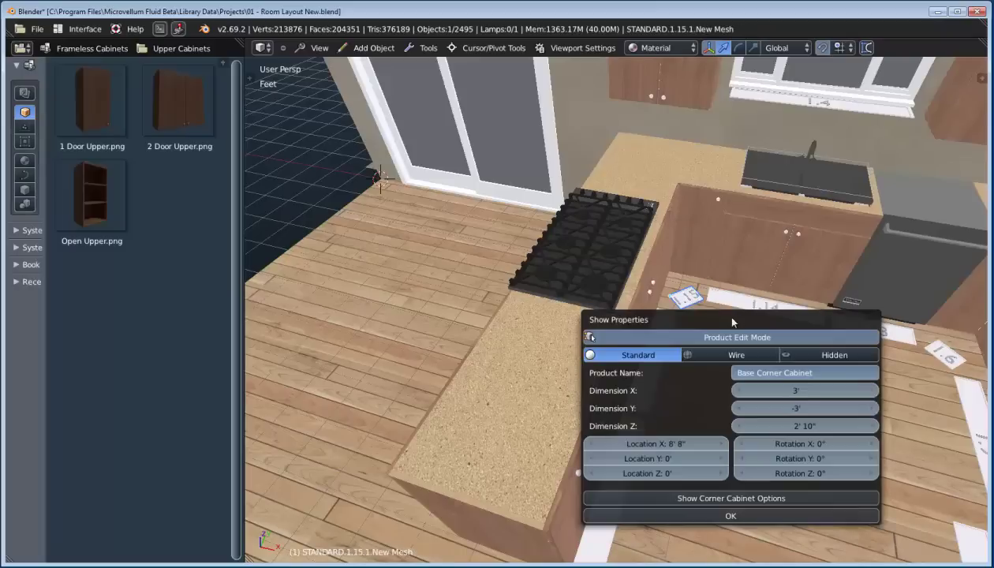
{"action": "left_click", "coordinate": [781, 497]}
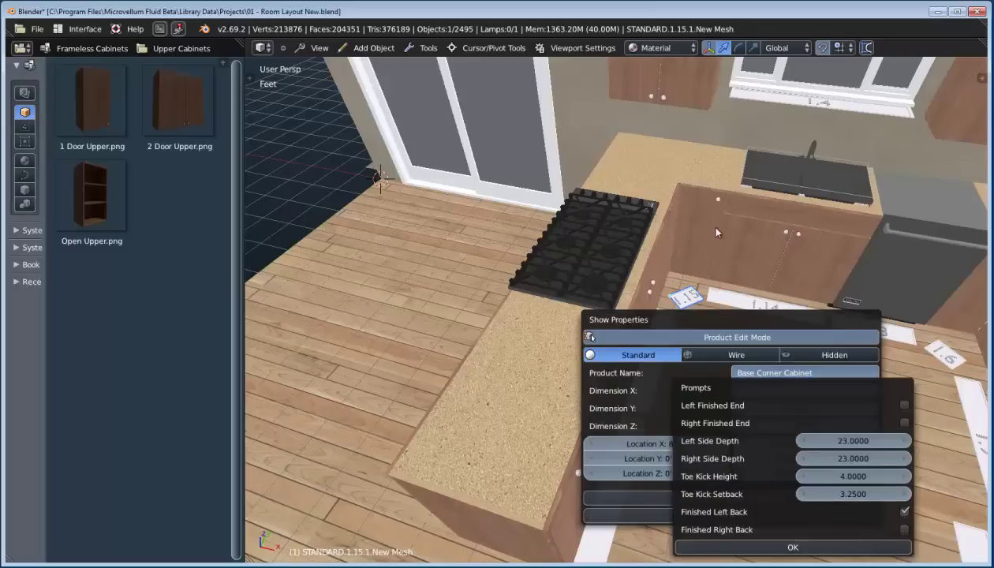
{"action": "middle_click_drag", "start_coordinate": [716, 232], "coordinate": [663, 396]}
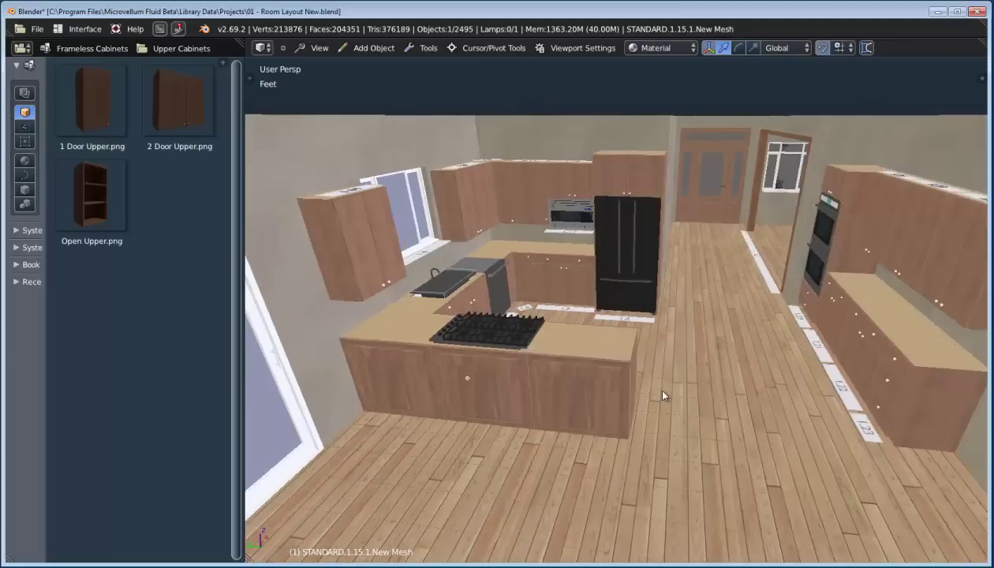
Add a camera looking over the kitchen and turn on Lock Camera to View.
{"action": "middle_click_drag", "start_coordinate": [640, 240], "coordinate": [667, 319]}
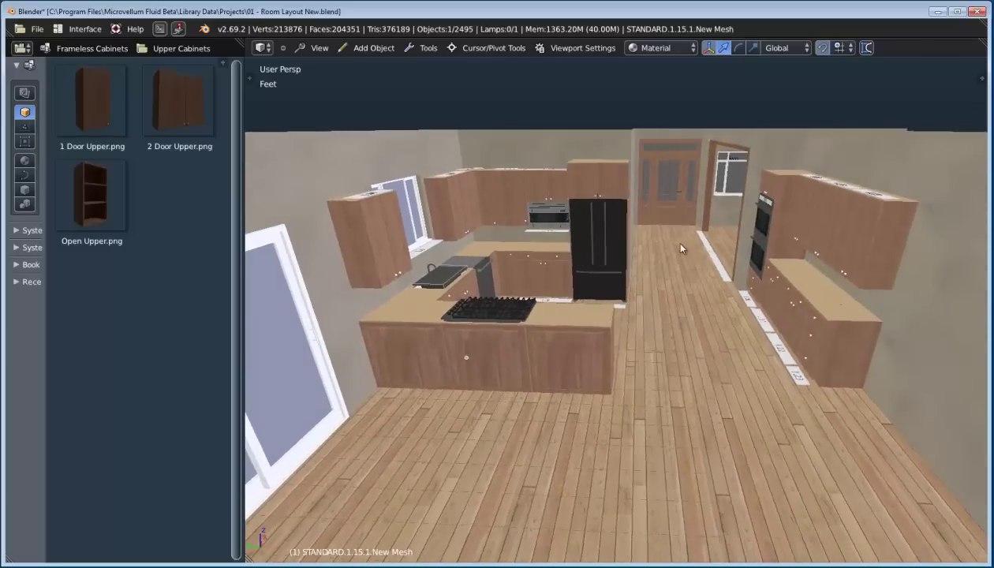
{"action": "key", "text": "shift+a"}
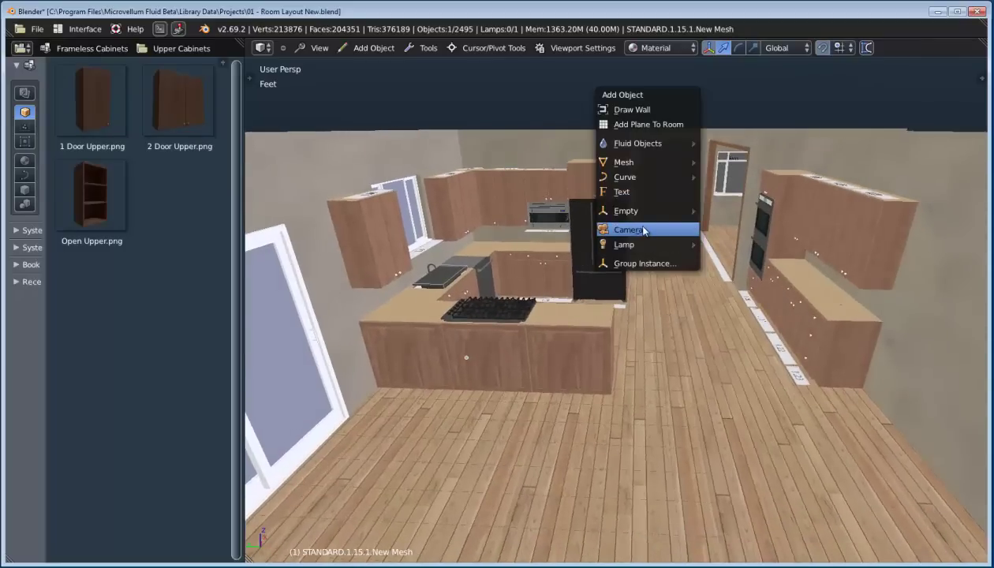
{"action": "left_click", "coordinate": [645, 230]}
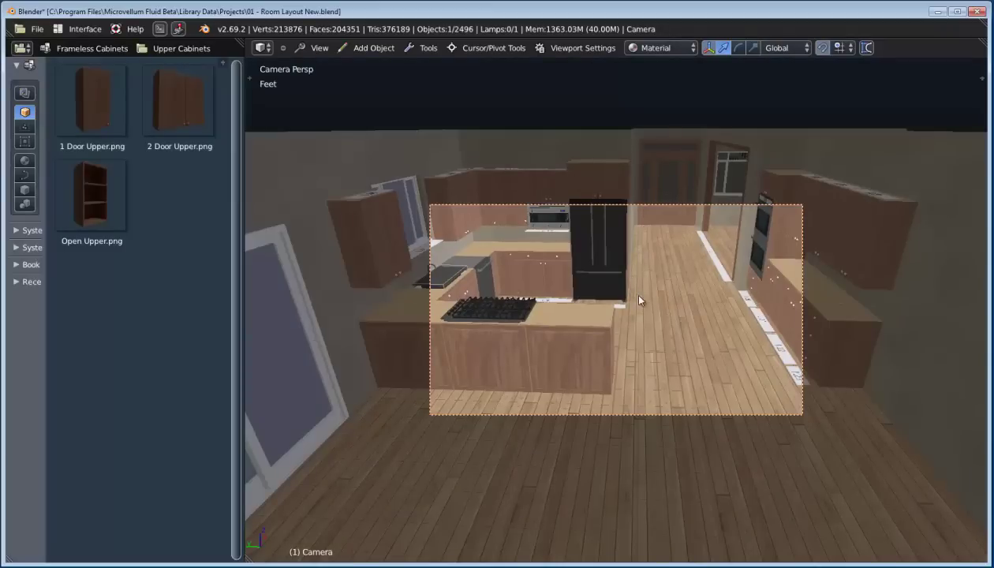
{"action": "scroll", "coordinate": [639, 300], "scroll_direction": "up", "scroll_amount": 3}
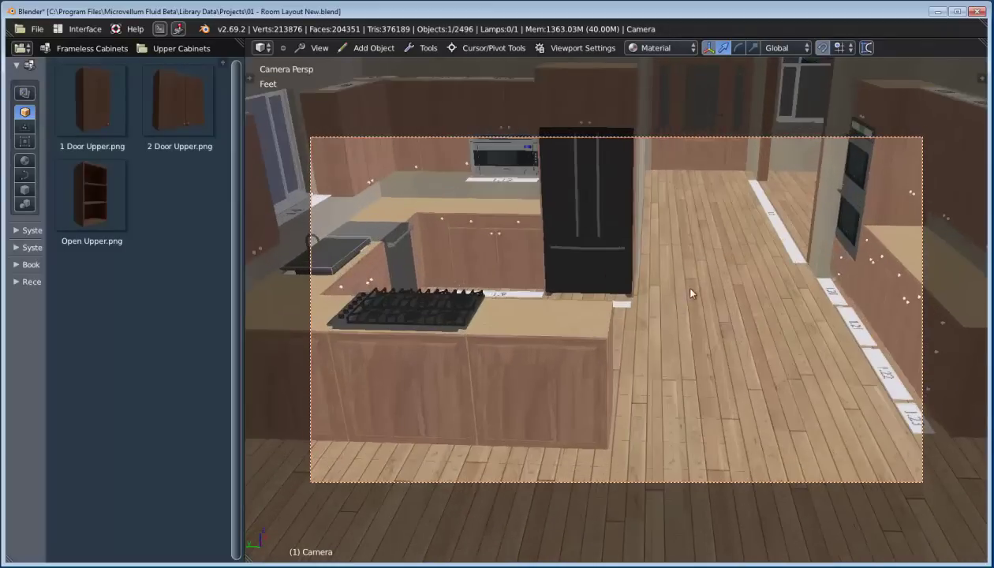
{"action": "right_click", "coordinate": [689, 245]}
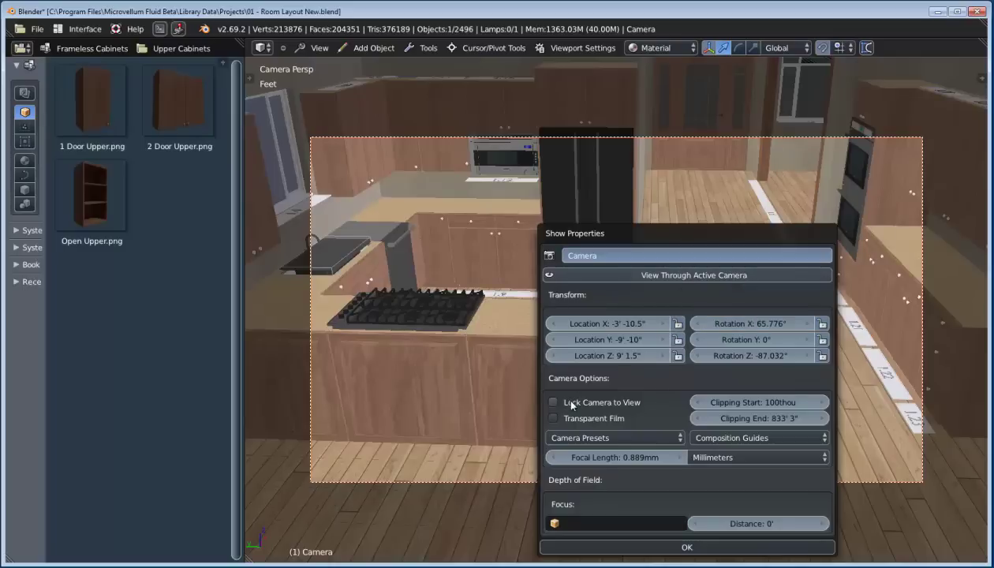
{"action": "left_click", "coordinate": [693, 173]}
Frame the peninsula, refrigerator and oven wall in the camera at a low angle, and set the viewport shading to Rendered.
{"action": "middle_click_drag", "start_coordinate": [605, 355], "coordinate": [586, 402]}
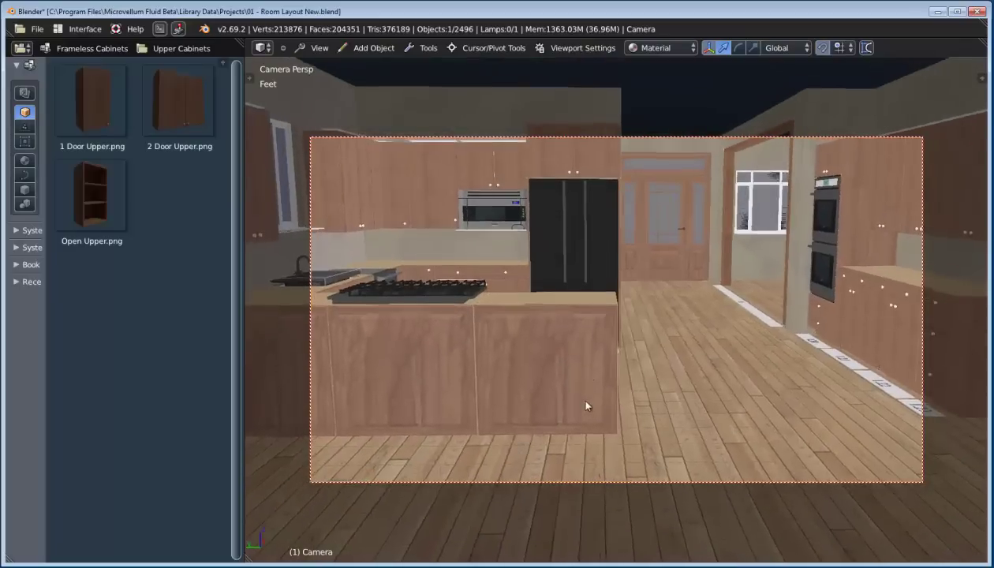
{"action": "scroll", "coordinate": [607, 406], "scroll_direction": "down", "scroll_amount": 6}
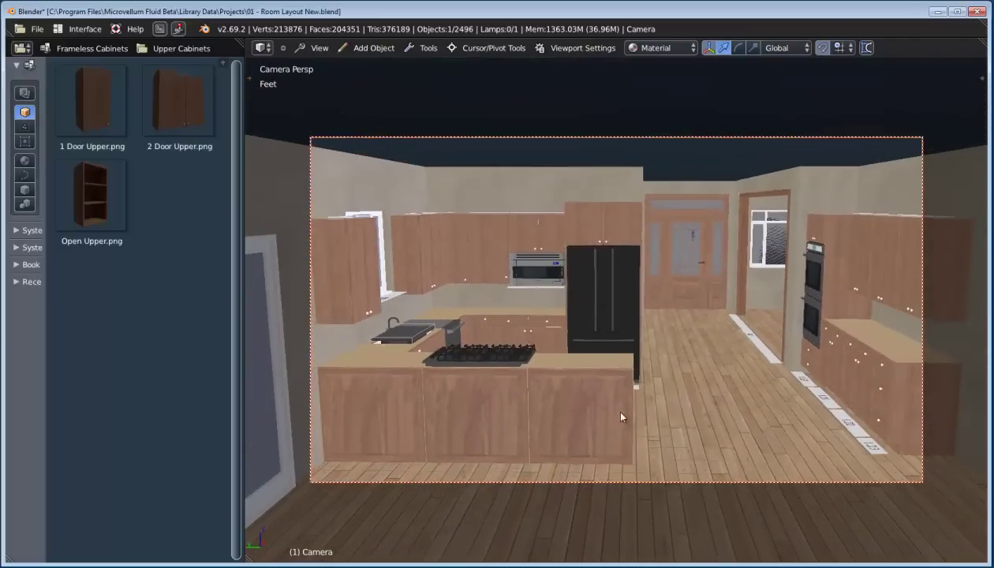
{"action": "scroll", "coordinate": [621, 416], "scroll_direction": "down", "scroll_amount": 5}
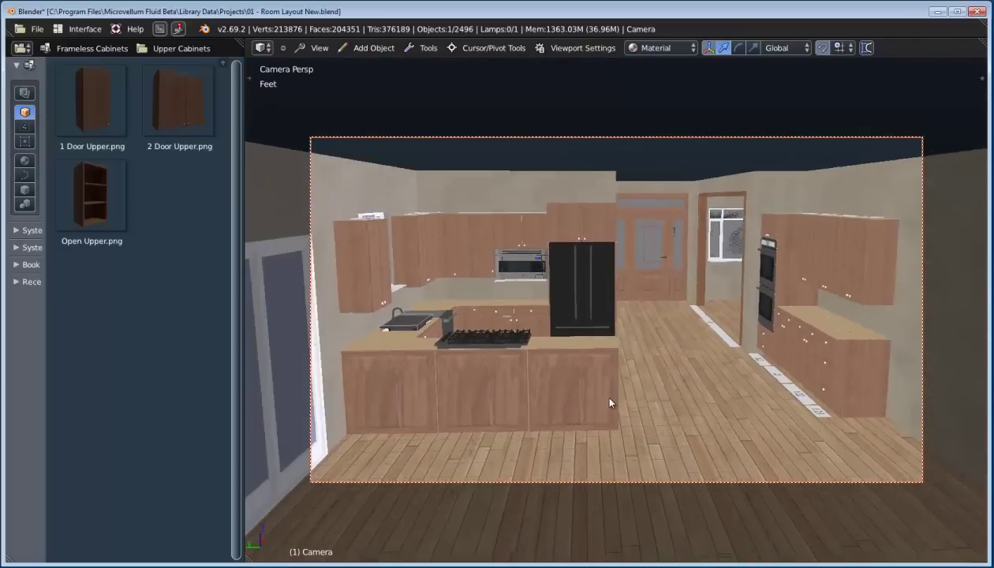
{"action": "mouse_move", "coordinate": [610, 402]}
{"action": "middle_mouse_down"}
{"action": "mouse_move", "coordinate": [622, 412]}
{"action": "mouse_move", "coordinate": [610, 410]}
{"action": "middle_mouse_up"}
{"action": "scroll", "coordinate": [617, 413], "scroll_direction": "down", "scroll_amount": 1}
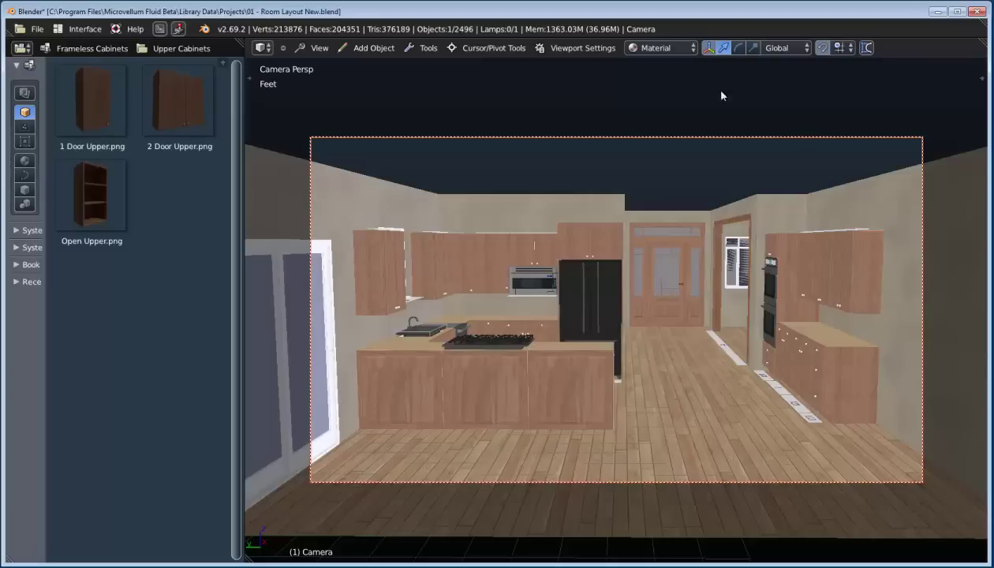
{"action": "left_click", "coordinate": [671, 47]}
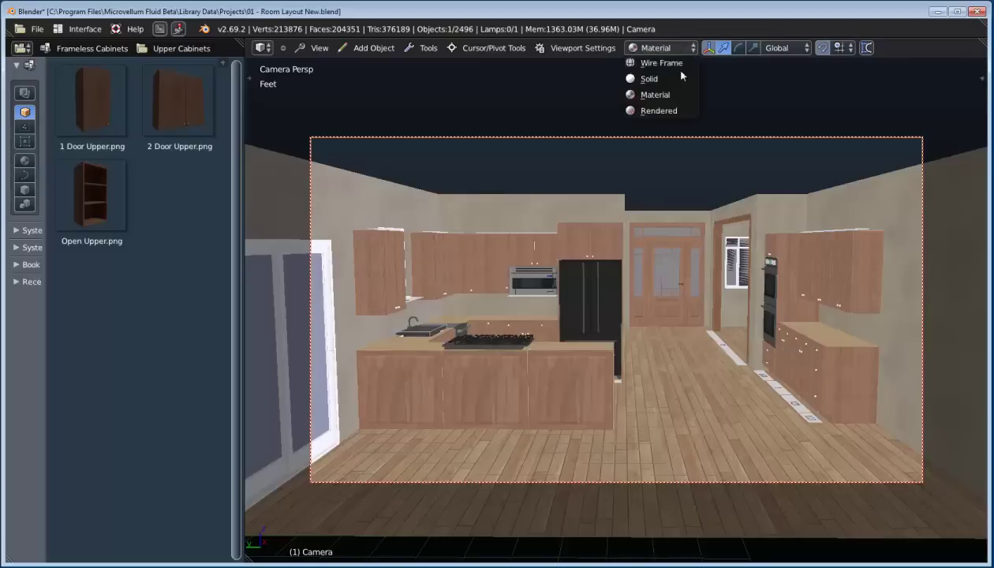
{"action": "left_click", "coordinate": [663, 111]}
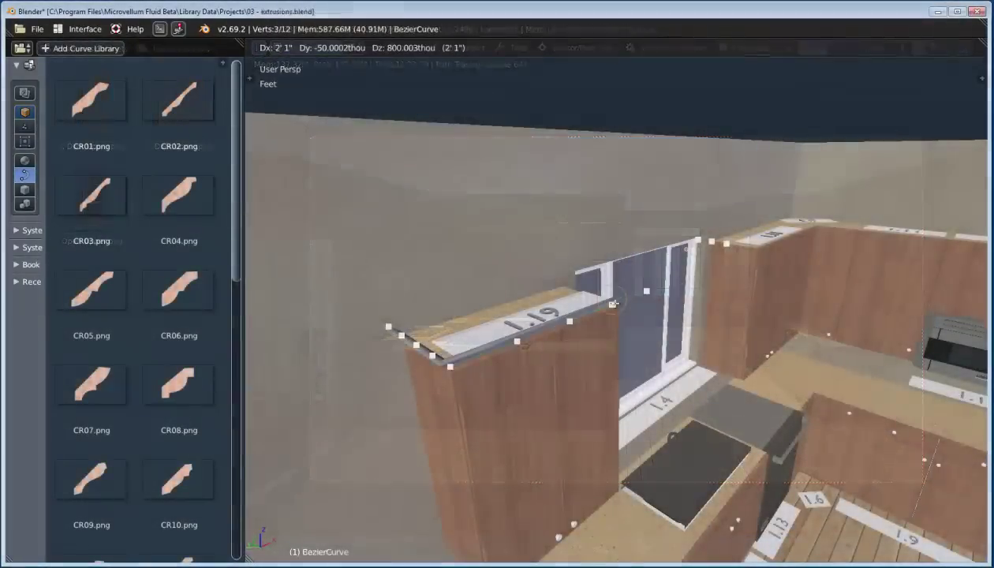
Extend the molding curve around the upper cabinet 1.19 to the wall, and along the uppers beyond the sink window.
{"action": "left_click", "coordinate": [561, 286]}
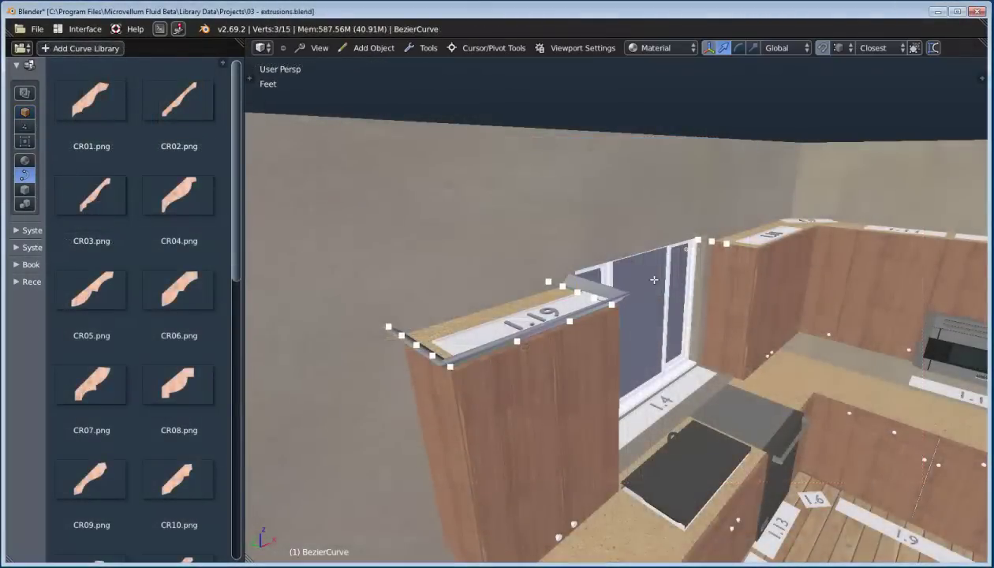
{"action": "middle_click_drag", "start_coordinate": [654, 280], "coordinate": [668, 268]}
{"action": "key", "text": "e"}
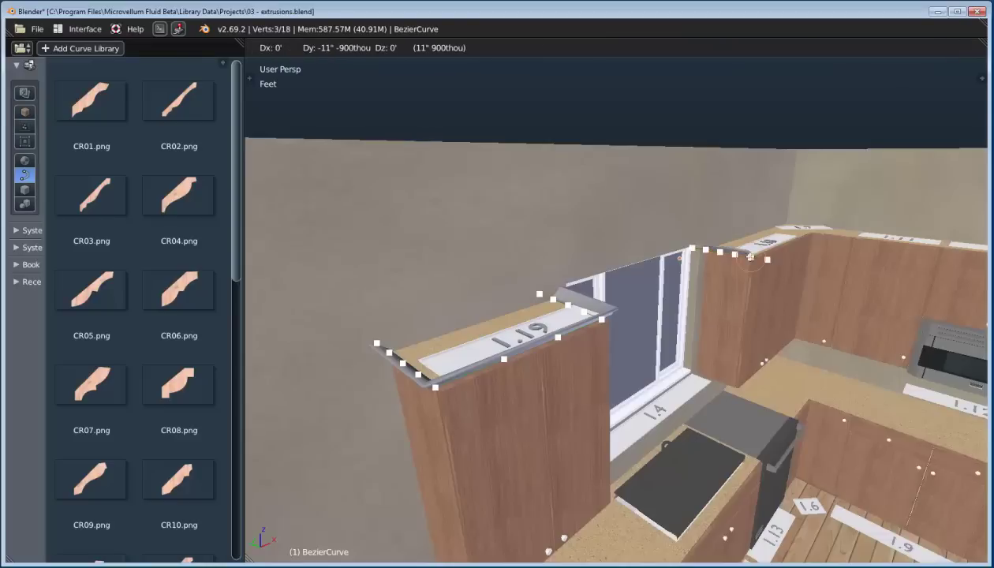
{"action": "left_click", "coordinate": [804, 229]}
{"action": "key", "text": "e"}
{"action": "left_click", "coordinate": [812, 232]}
{"action": "middle_click_drag", "start_coordinate": [813, 232], "coordinate": [474, 264]}
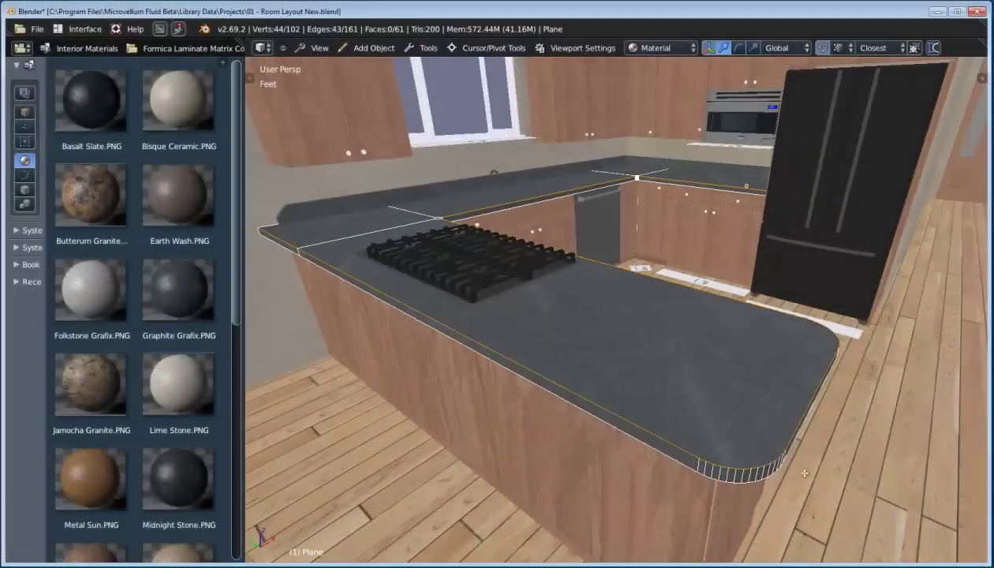
Bevel the upper front edges of the countertop, including the rounded peninsula corner, with several segments.
{"action": "key", "text": "ctrl+b"}
{"action": "scroll", "coordinate": [711, 395], "scroll_direction": "up", "scroll_amount": 3}
{"action": "left_click", "coordinate": [637, 330]}
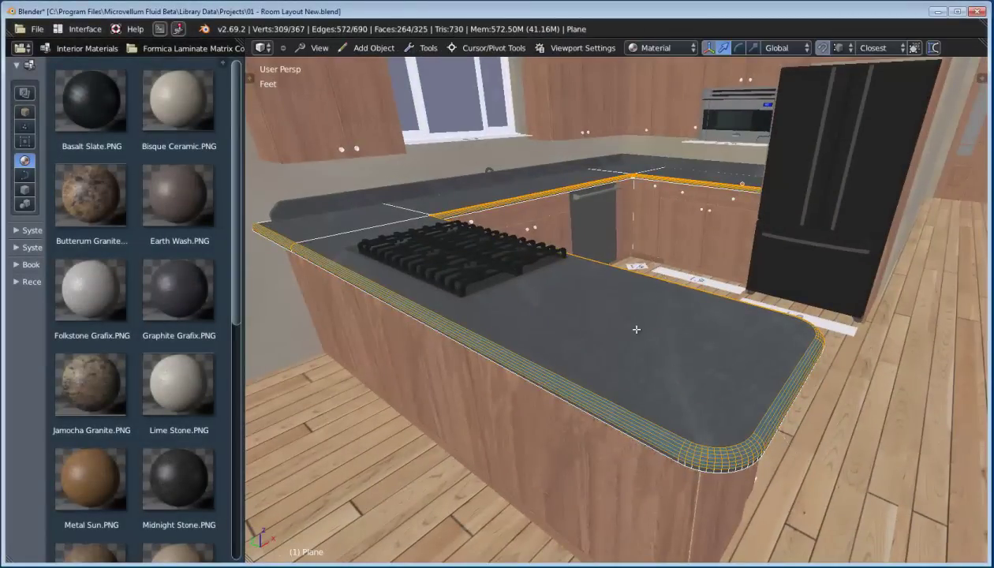
Select the flat top faces of the countertop, from the peninsula around to the refrigerator.
{"action": "right_click", "coordinate": [620, 329]}
{"action": "left_click", "coordinate": [704, 363]}
{"action": "left_click", "coordinate": [603, 318]}
{"action": "left_click", "coordinate": [365, 211], "text": "shift"}
{"action": "left_click", "coordinate": [446, 196], "text": "shift"}
{"action": "left_click", "coordinate": [624, 168], "text": "shift"}
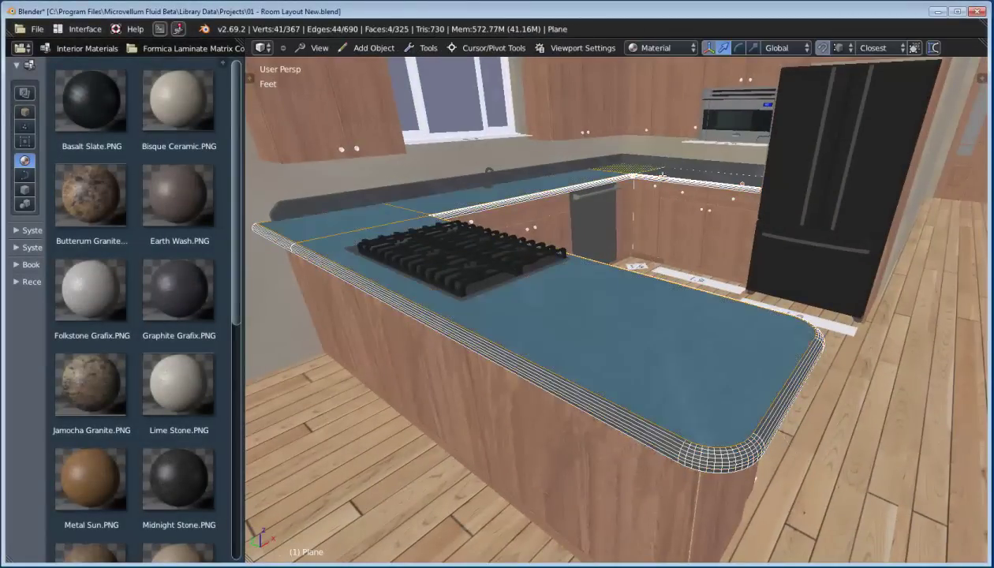
{"action": "left_click", "coordinate": [695, 173], "text": "shift"}
Leave mesh editing of the countertop and set the viewport shading to Rendered.
{"action": "scroll", "coordinate": [745, 450], "scroll_direction": "up", "scroll_amount": 2}
{"action": "key", "text": "Tab"}
{"action": "left_click", "coordinate": [662, 47]}
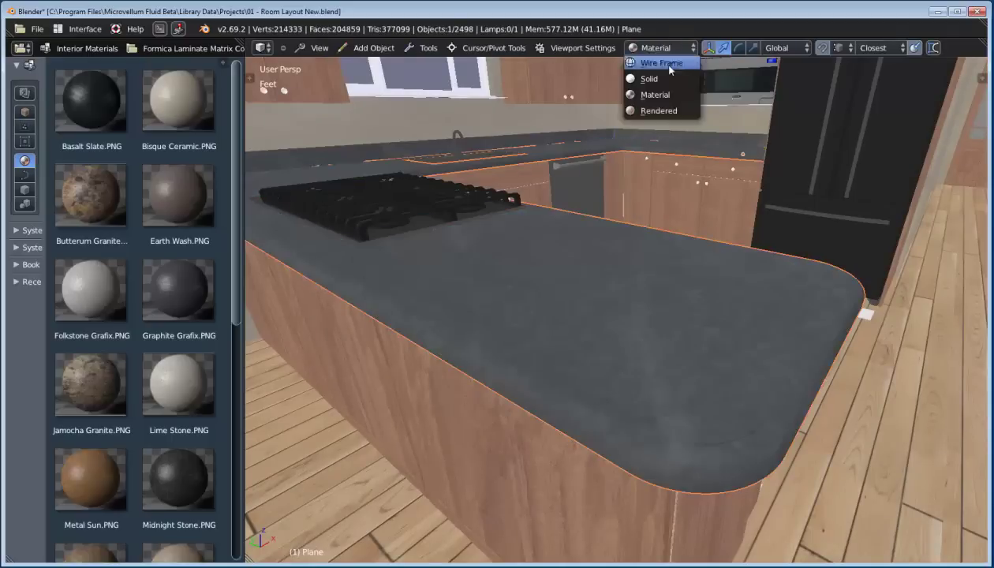
{"action": "left_click", "coordinate": [666, 114]}
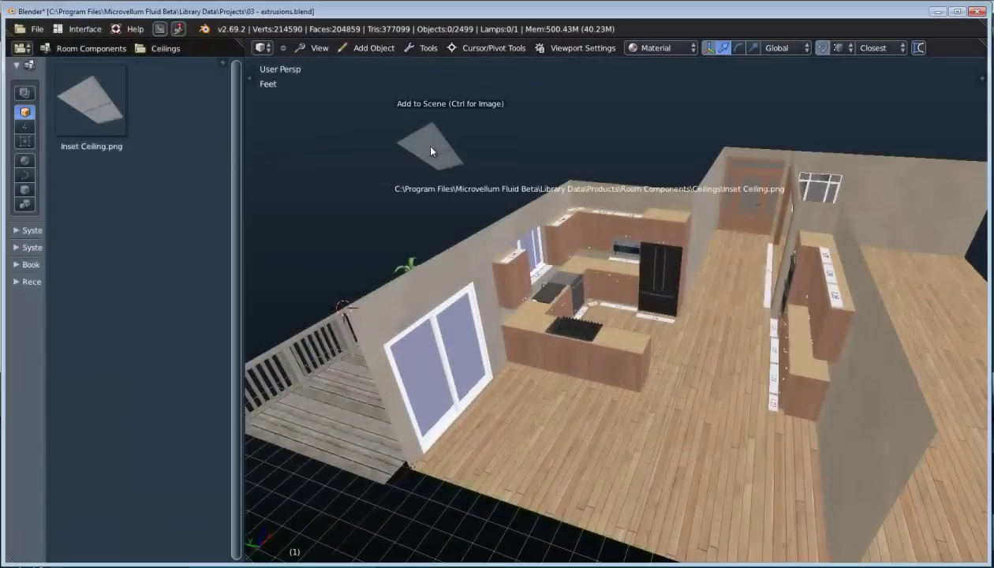
Add the Inset Ceiling to the top of the room walls and set its Length Quantity prompt to 3.
{"action": "left_click", "coordinate": [423, 144]}
{"action": "middle_click_drag", "start_coordinate": [424, 144], "coordinate": [691, 434]}
{"action": "left_click_drag", "start_coordinate": [694, 448], "coordinate": [600, 449]}
{"action": "left_click", "coordinate": [731, 488]}
{"action": "left_click_drag", "start_coordinate": [745, 512], "coordinate": [831, 512]}
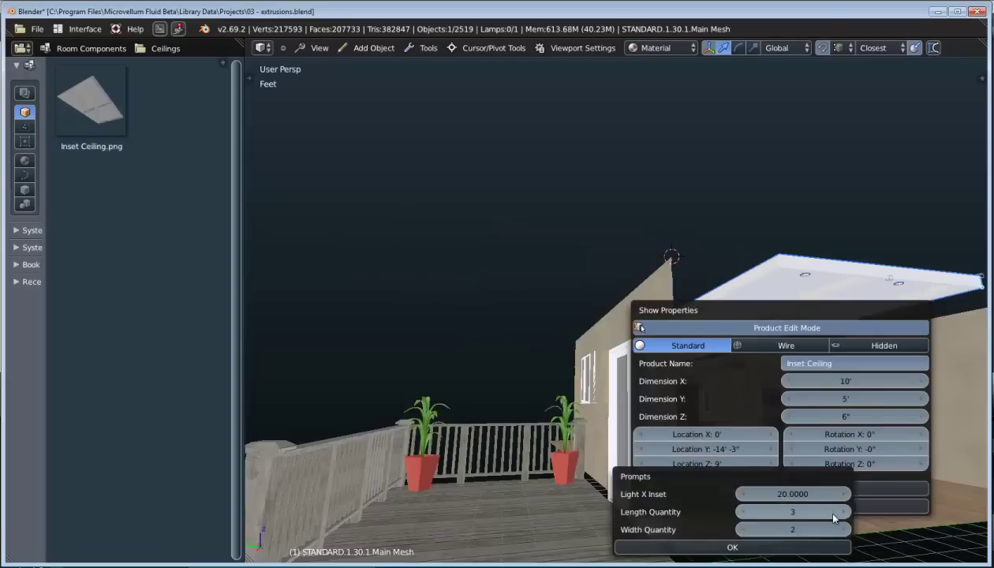
Adjust the inset ceiling's Width Quantity prompt and its Y dimension to fit the room.
{"action": "mouse_move", "coordinate": [738, 529]}
{"action": "left_mouse_down"}
{"action": "mouse_move", "coordinate": [828, 529]}
{"action": "mouse_move", "coordinate": [724, 518]}
{"action": "left_mouse_up"}
{"action": "left_click_drag", "start_coordinate": [816, 398], "coordinate": [875, 399]}
{"action": "middle_click_drag", "start_coordinate": [829, 276], "coordinate": [685, 363]}
{"action": "right_click", "coordinate": [683, 367]}
{"action": "mouse_move", "coordinate": [803, 437]}
{"action": "left_mouse_down"}
{"action": "mouse_move", "coordinate": [790, 437]}
{"action": "mouse_move", "coordinate": [804, 438]}
{"action": "mouse_move", "coordinate": [781, 425]}
{"action": "mouse_move", "coordinate": [789, 424]}
{"action": "left_mouse_up"}
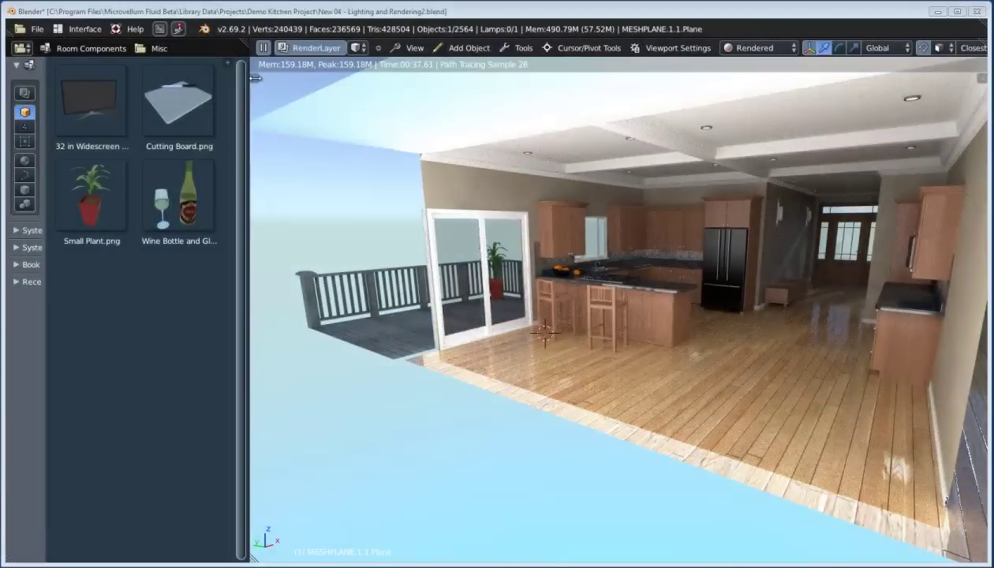
Set the World background color to an Environment Texture using the image Field1.10000x5000.jpg.
{"action": "key", "text": "t"}
{"action": "left_click", "coordinate": [539, 225]}
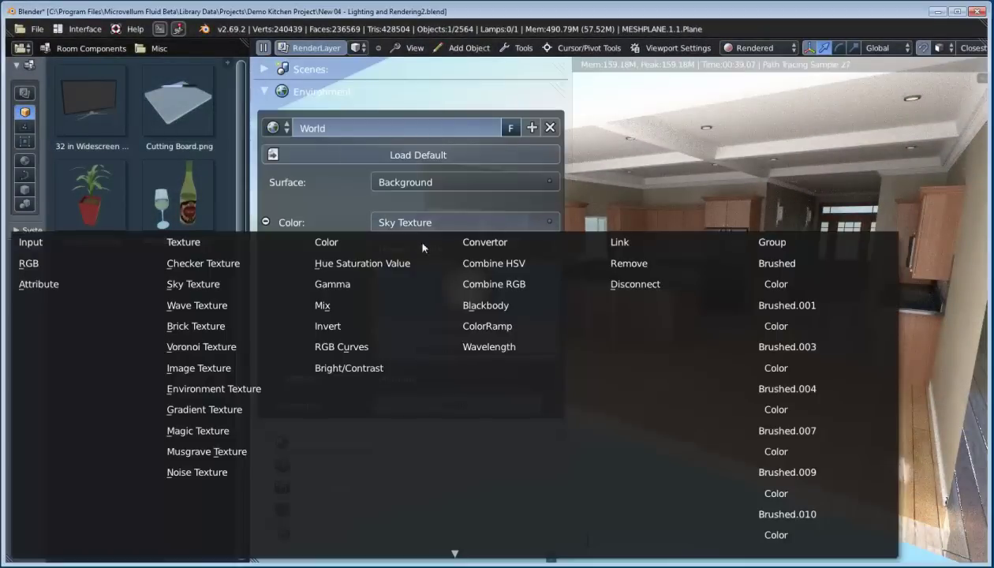
{"action": "left_click", "coordinate": [228, 387]}
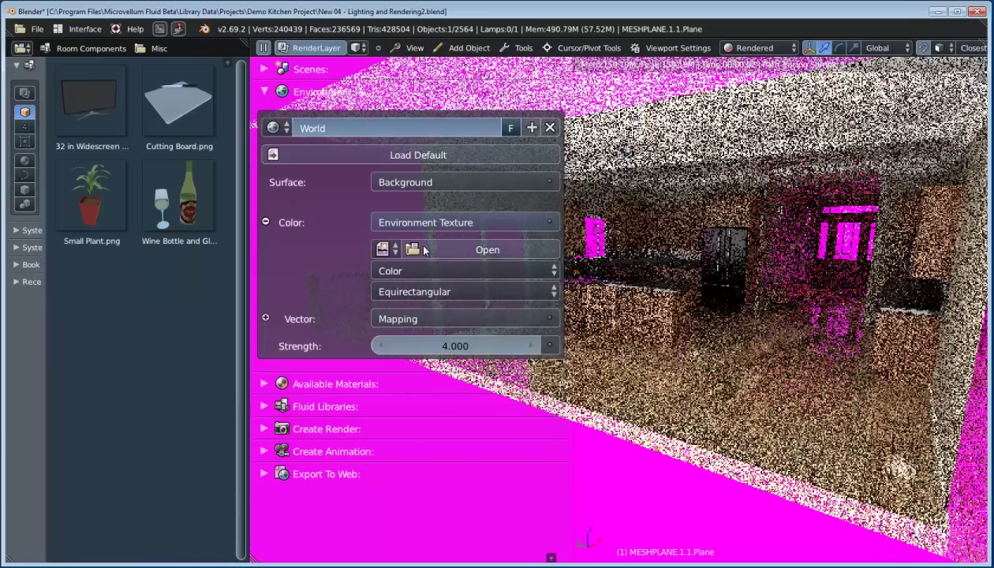
{"action": "left_click", "coordinate": [385, 250]}
{"action": "type", "text": "fi"}
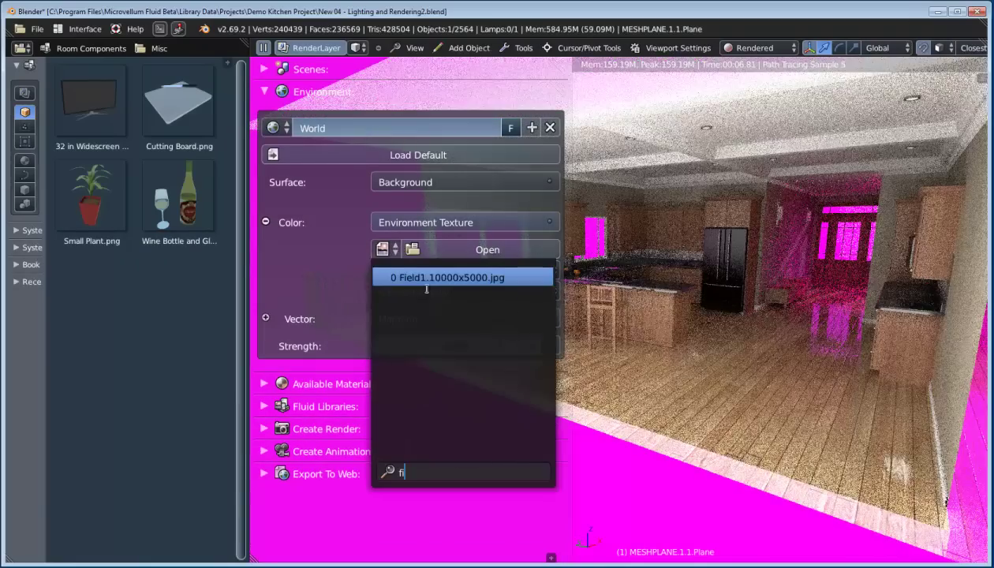
{"action": "left_click", "coordinate": [425, 276]}
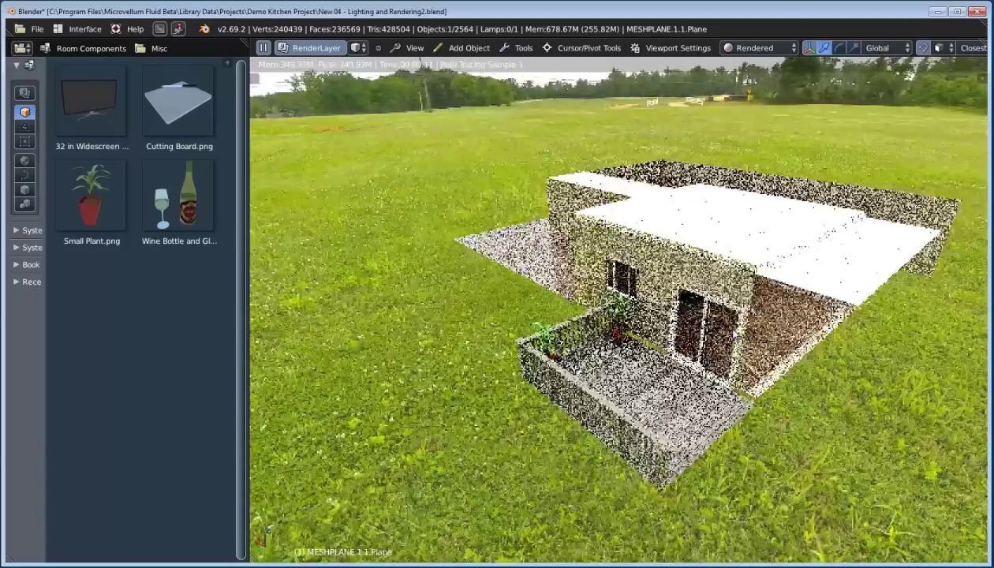
Inspect the house against the environment image from outside and through the scene camera.
{"action": "middle_click_drag", "start_coordinate": [735, 335], "coordinate": [619, 341]}
{"action": "key", "text": "KP_0"}
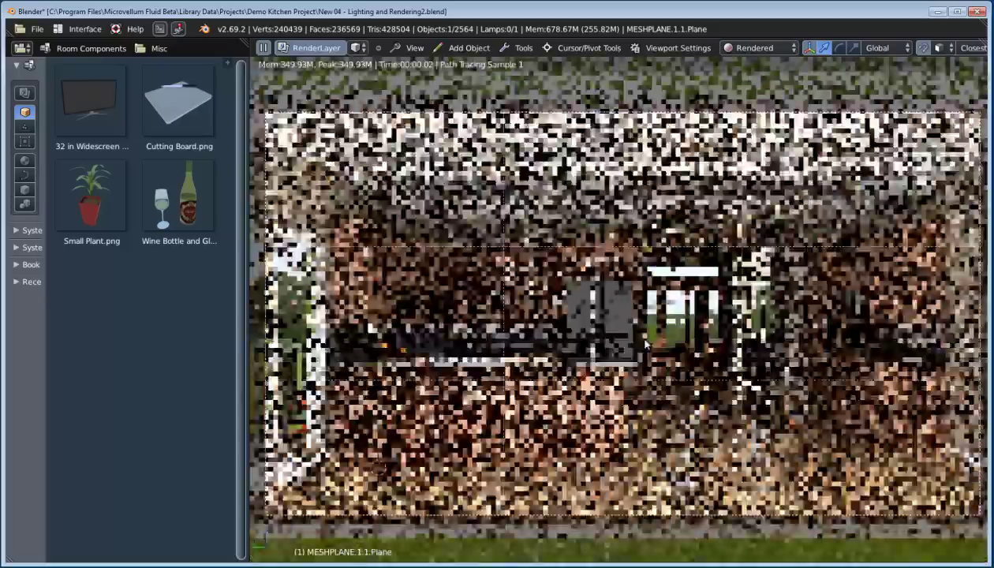